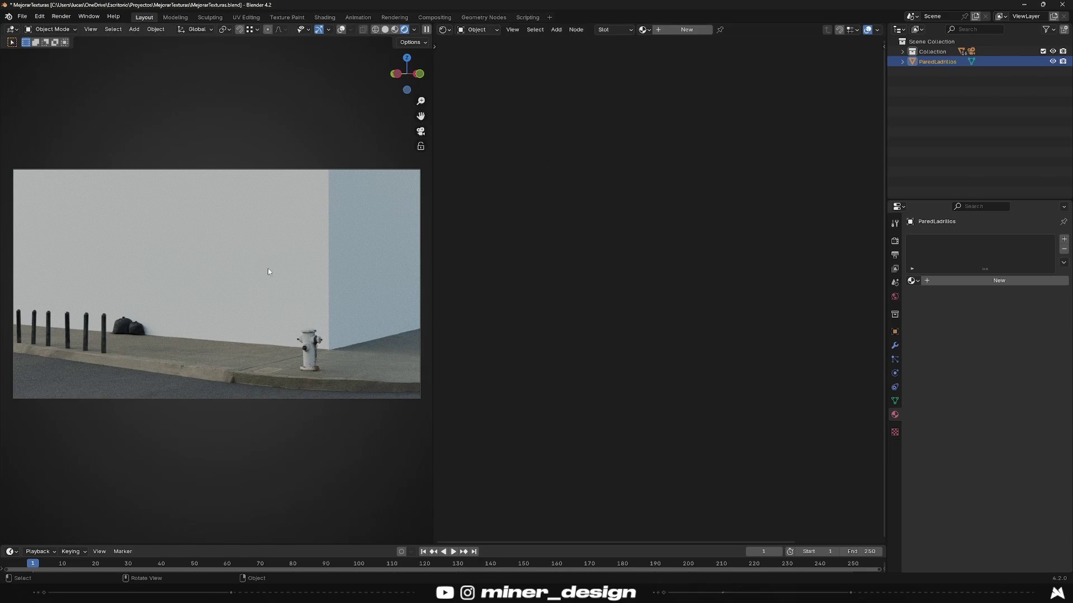
Step: Confirm in Preferences > Add-ons that Node Wrangler is enabled
scroll(322, 247, up, 1)
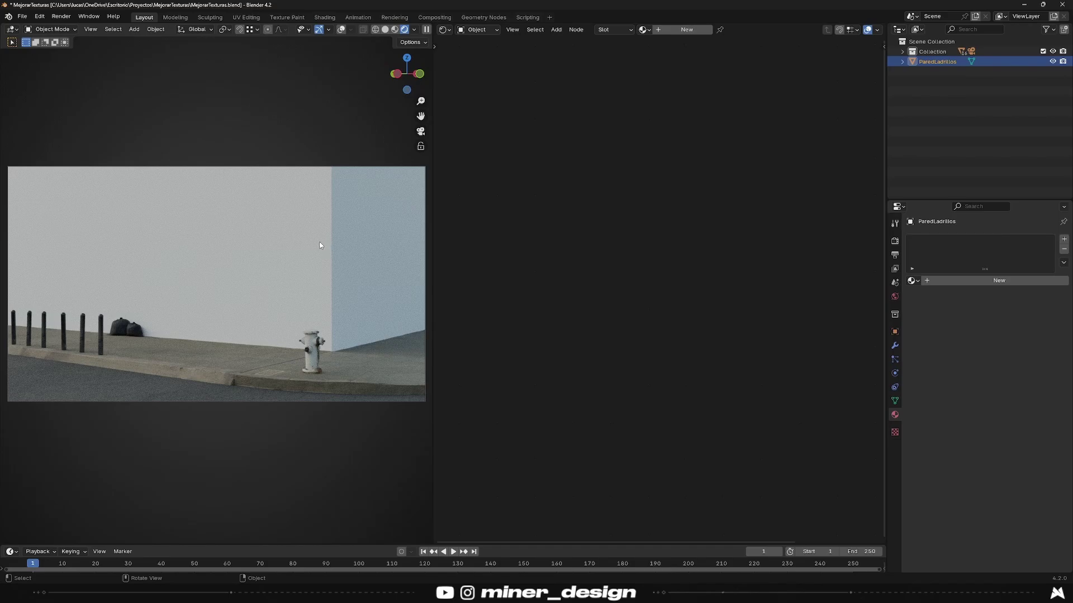
click(40, 16)
click(74, 143)
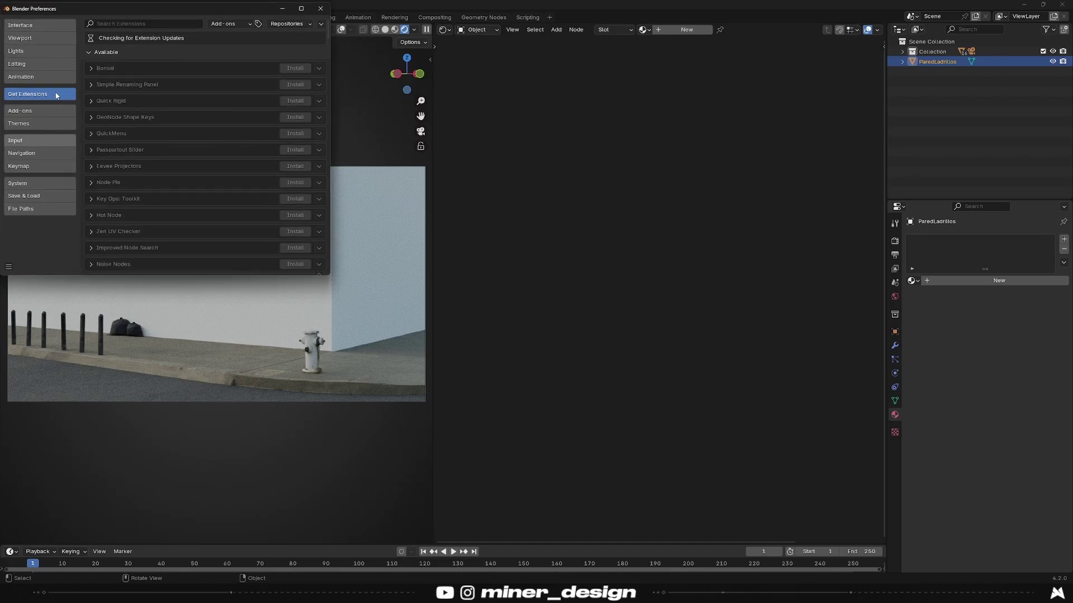
click(345, 165)
text(node)
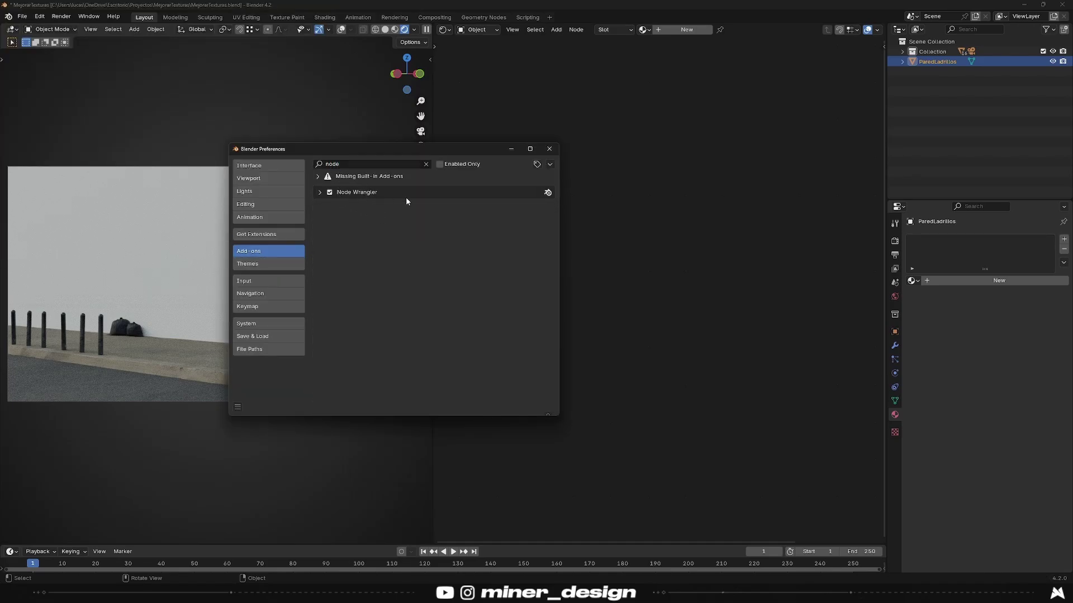
click(550, 149)
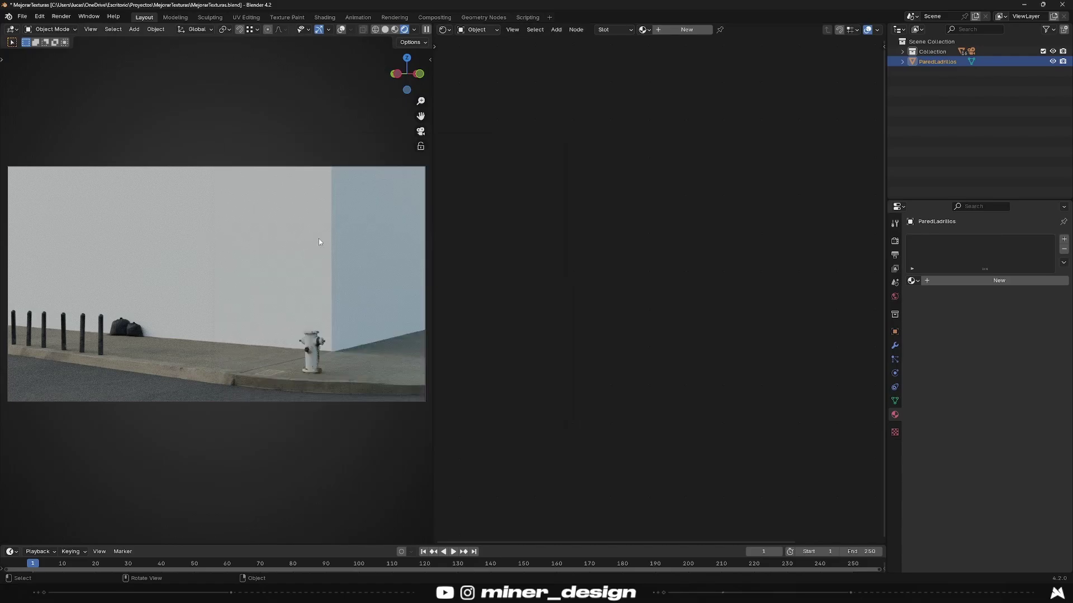
Step: Give the ParedLadrillos wall a new material and start renaming it 'Lad…'
click(673, 29)
key(Home)
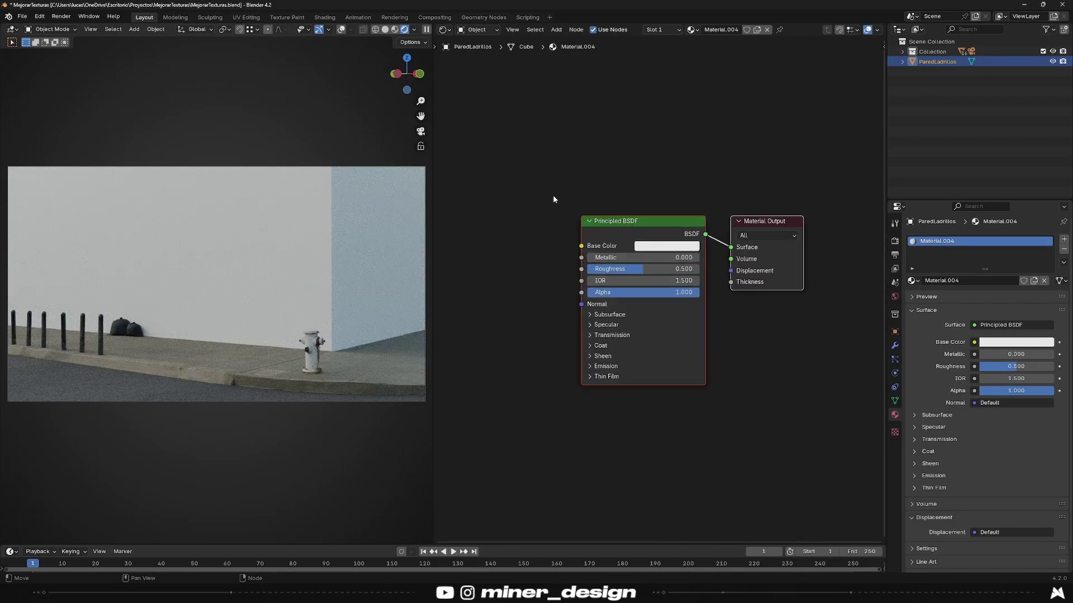
double_click(724, 29)
text(Lad)
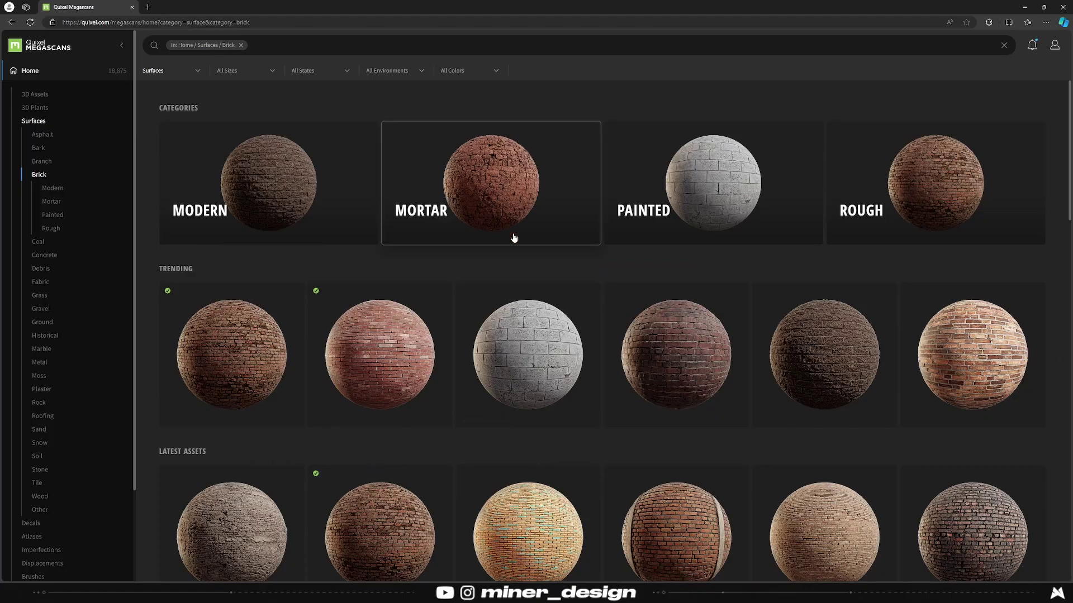
Step: View the Brick Wall surface details in Megascans' Brick category
scroll(408, 281, down, 2)
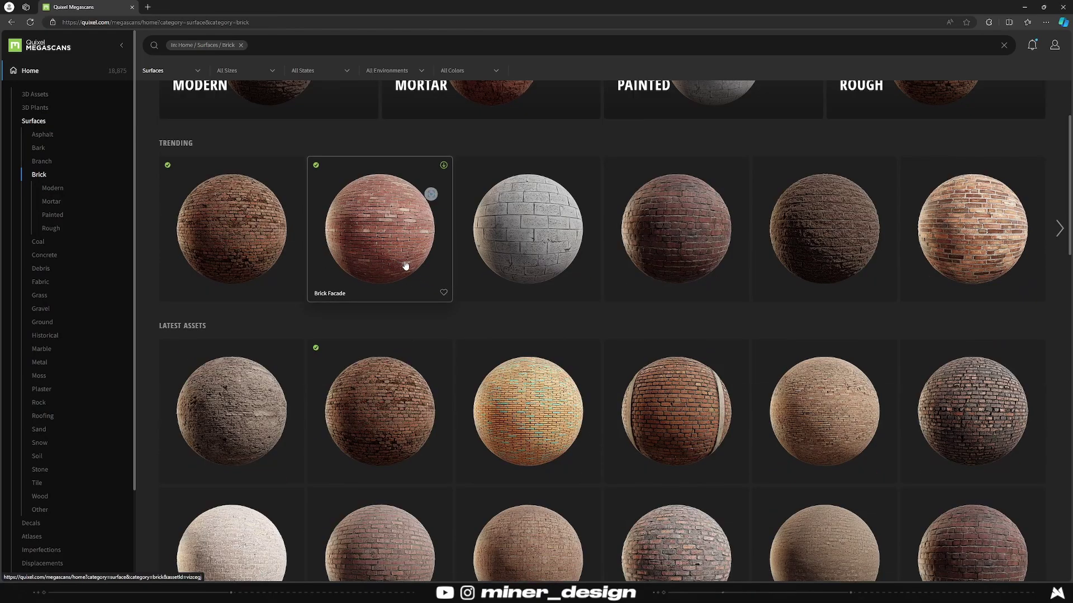
click(231, 252)
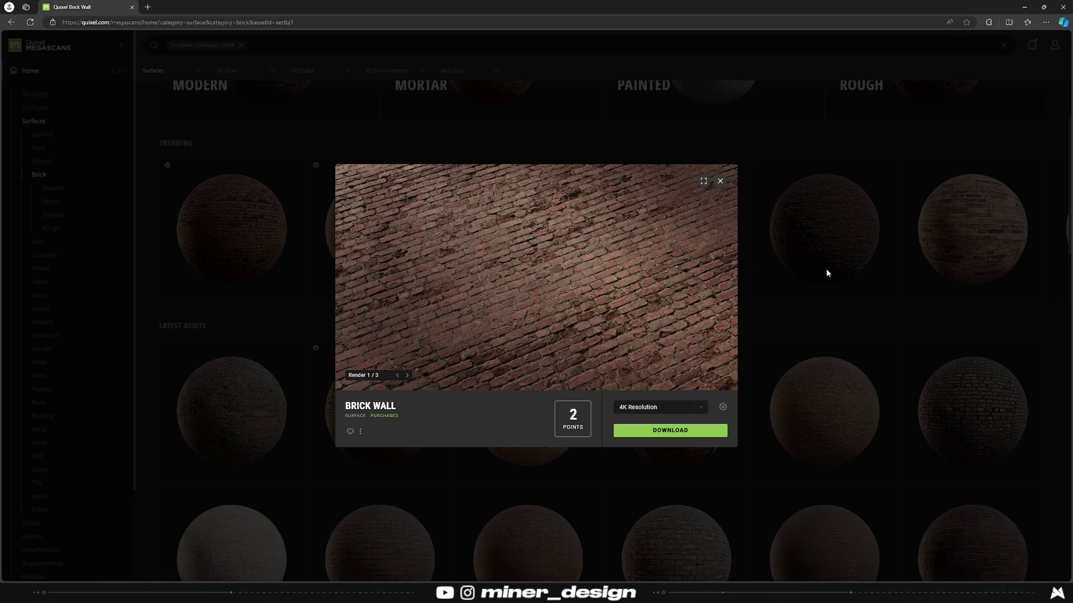
click(773, 291)
Step: Open the downloaded Brick_Rough_xertbj1_4K_surface_ms folder inside MejorarTexturas
scroll(762, 282, down, 5)
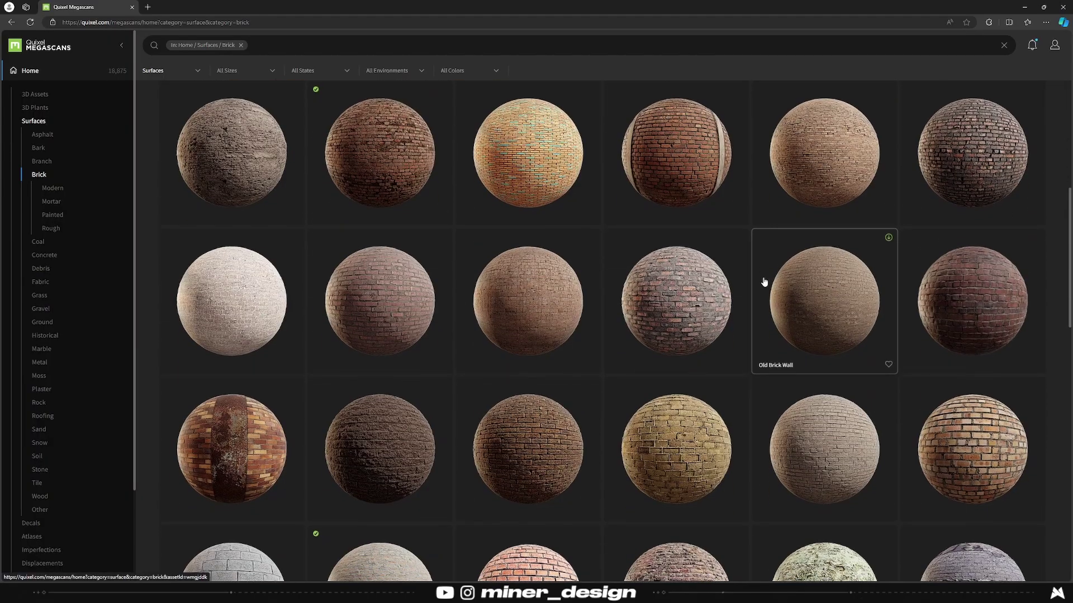
scroll(756, 275, down, 5)
scroll(756, 278, up, 6)
scroll(755, 278, up, 4)
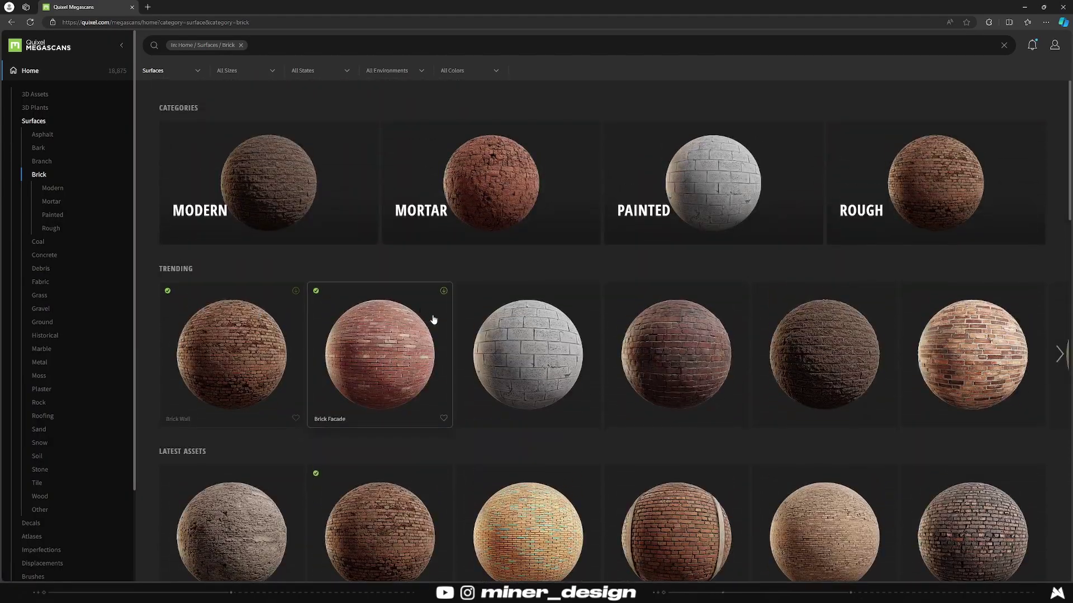
scroll(862, 316, down, 5)
scroll(862, 316, down, 3)
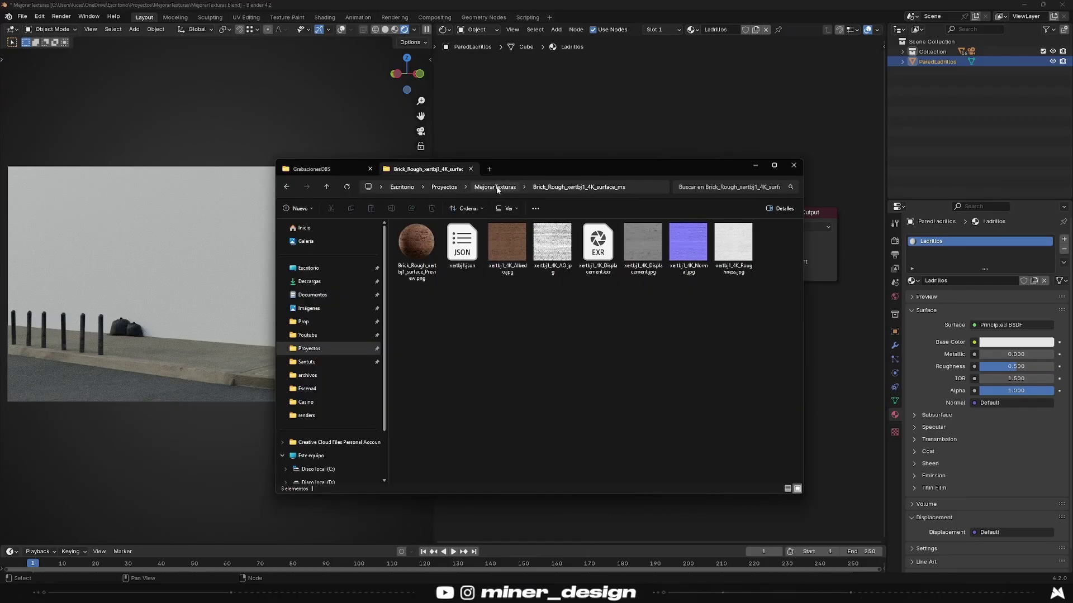
click(495, 186)
double_click(425, 249)
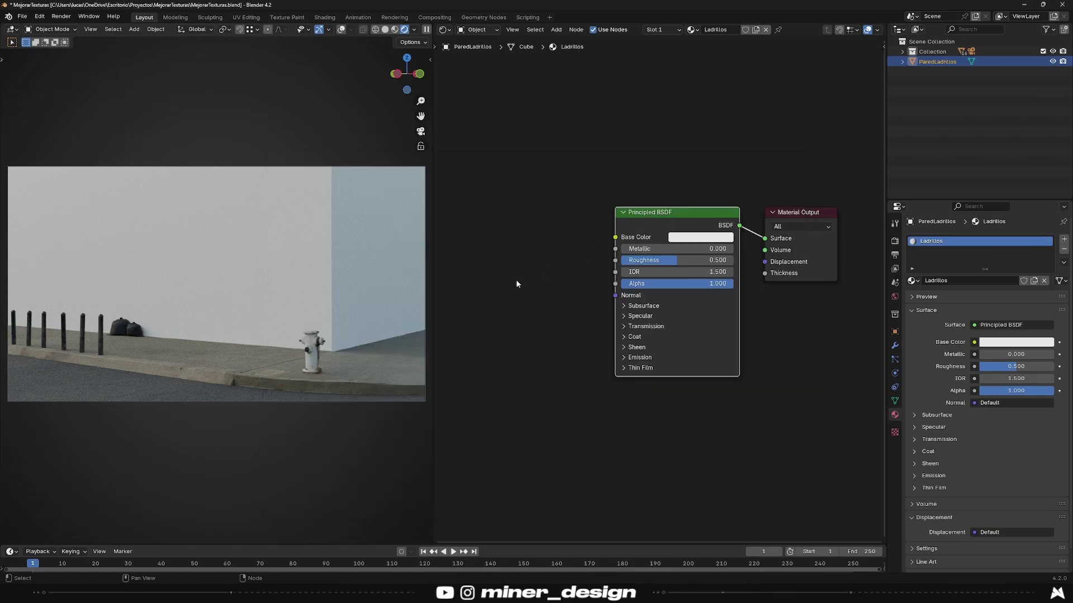
Step: Wire the Brick_Rough Roughness, Displacement, Normal and Albedo maps into the Principled BSDF
drag(651, 225, 656, 226)
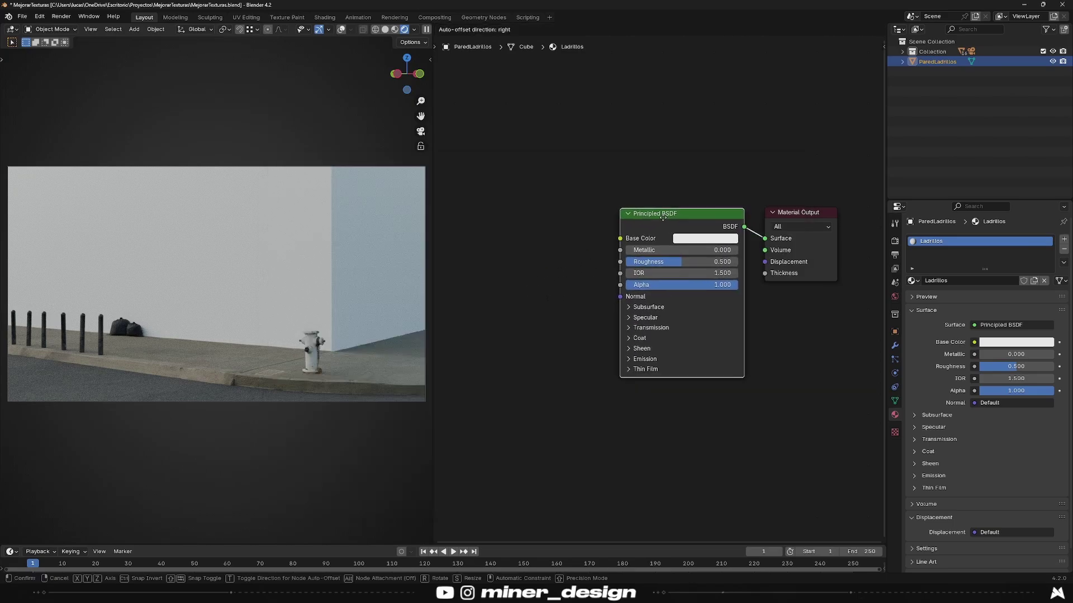
key(ctrl+shift+t)
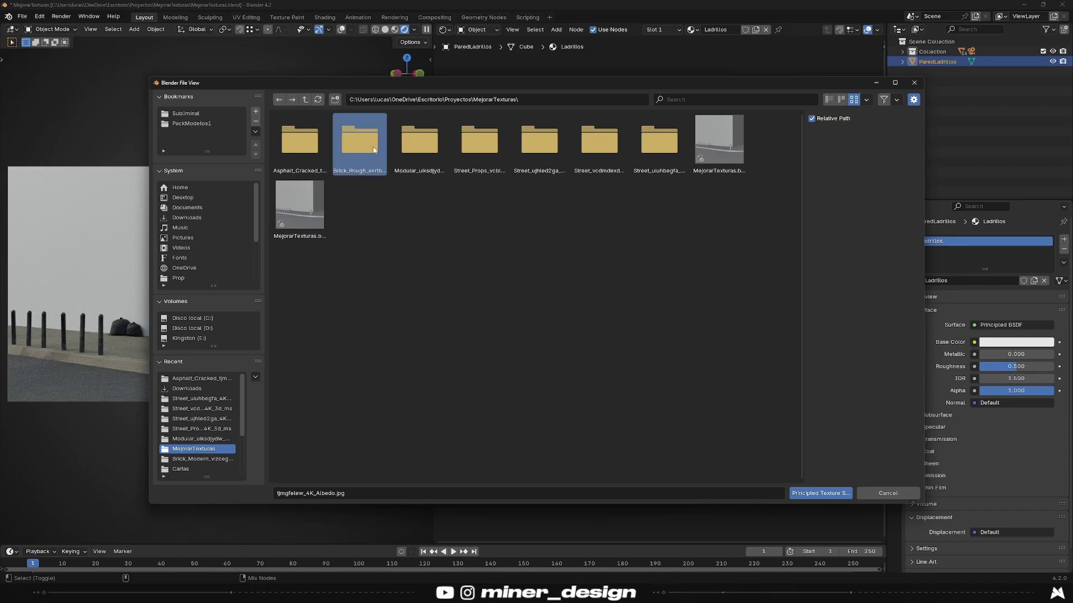
double_click(360, 139)
click(417, 148)
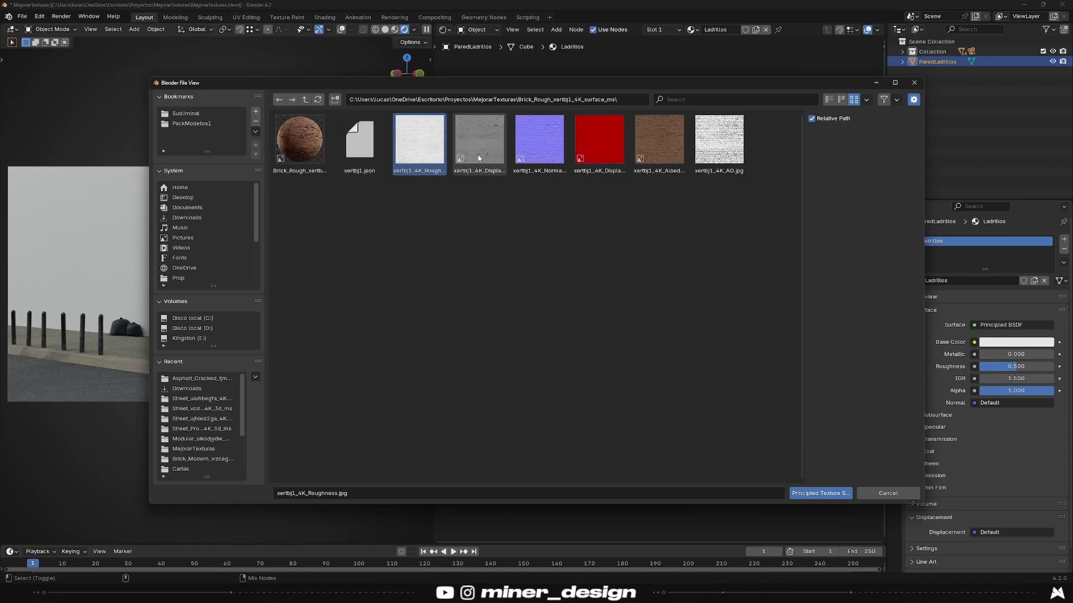
shift+click(479, 167)
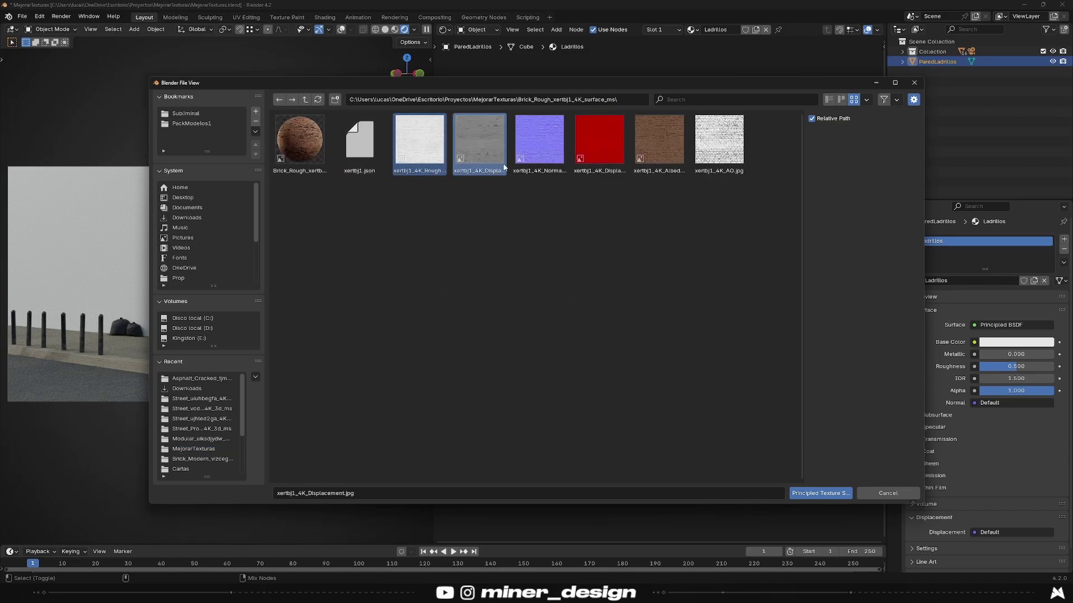
shift+click(539, 162)
shift+click(677, 170)
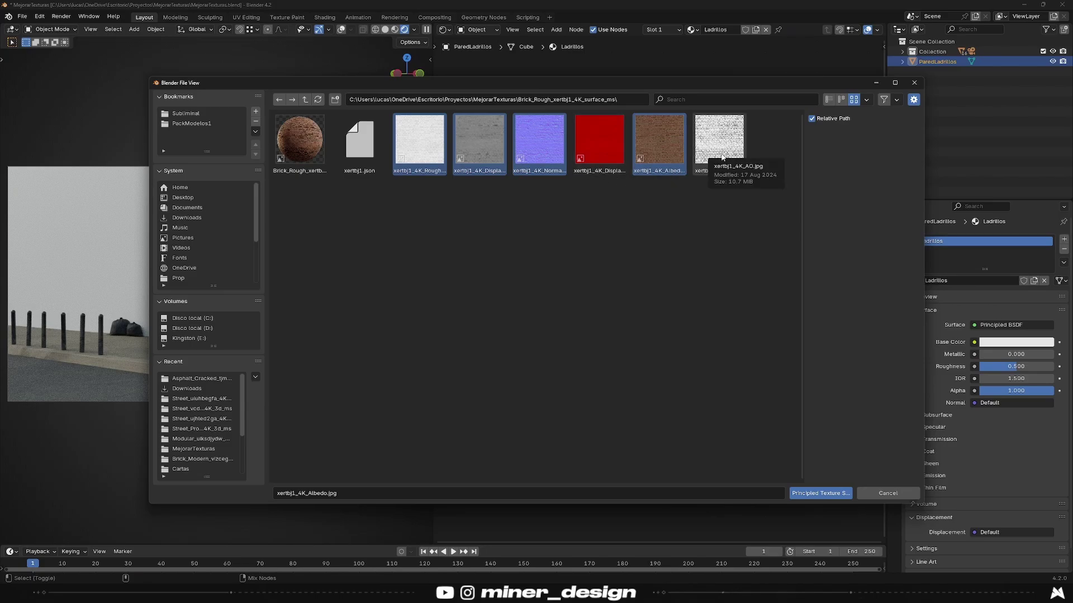
click(817, 494)
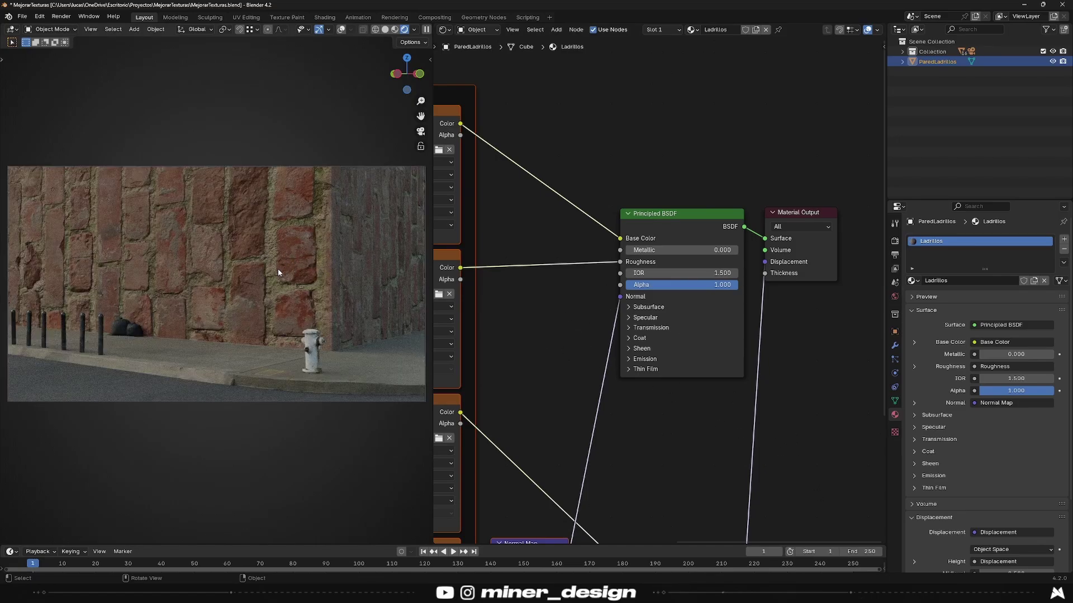
Step: Set the Mapping node's uniform X, Y and Z scale for the bricks
middle_drag(441, 352, 553, 356)
scroll(553, 356, up, 2)
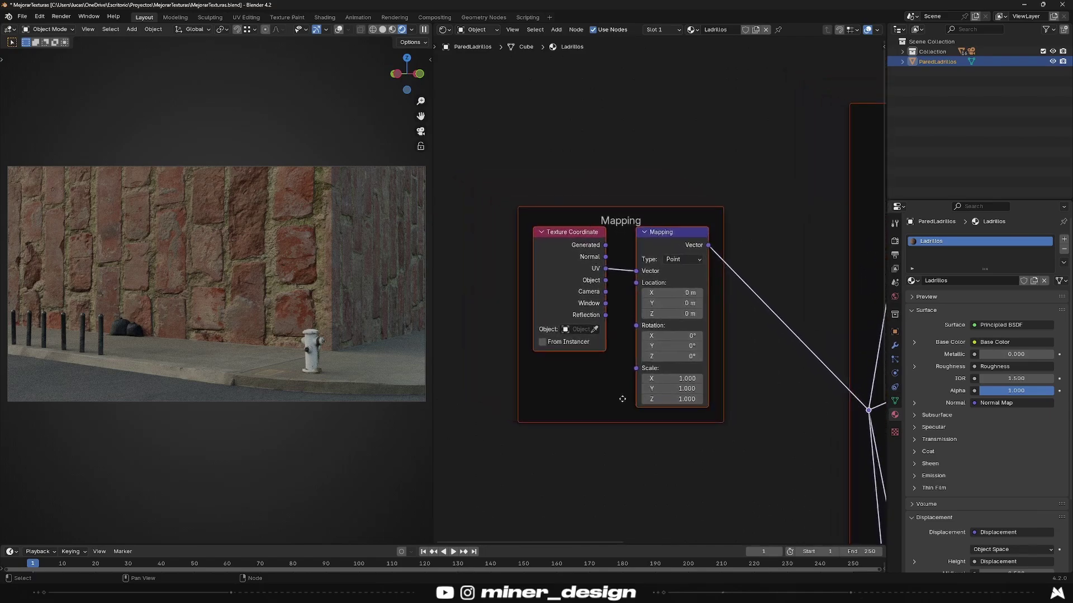
drag(698, 402, 701, 428)
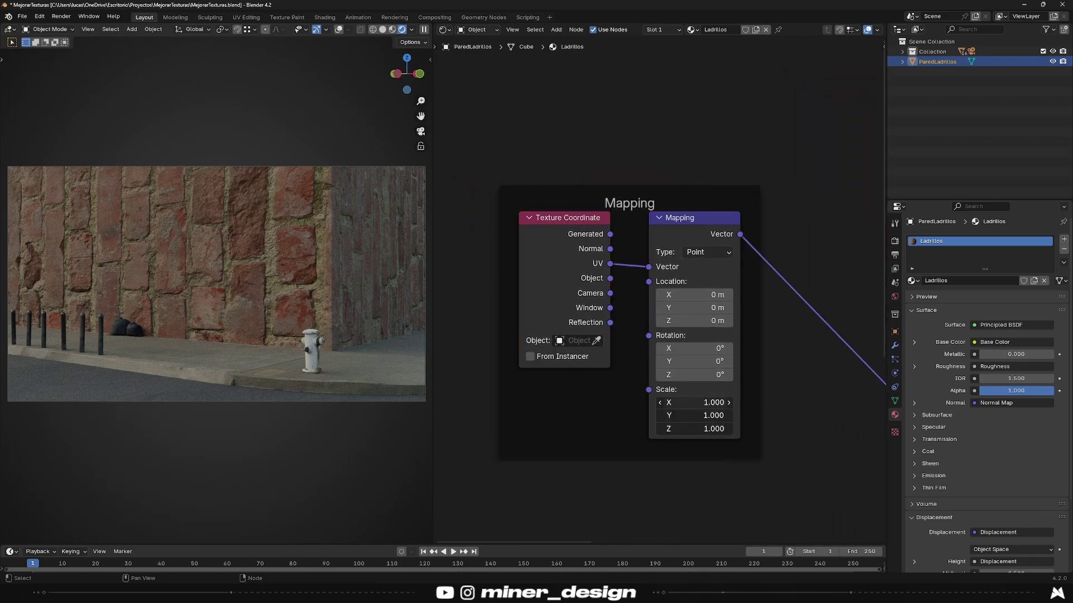
text(5)
key(Return)
text(10)
key(Return)
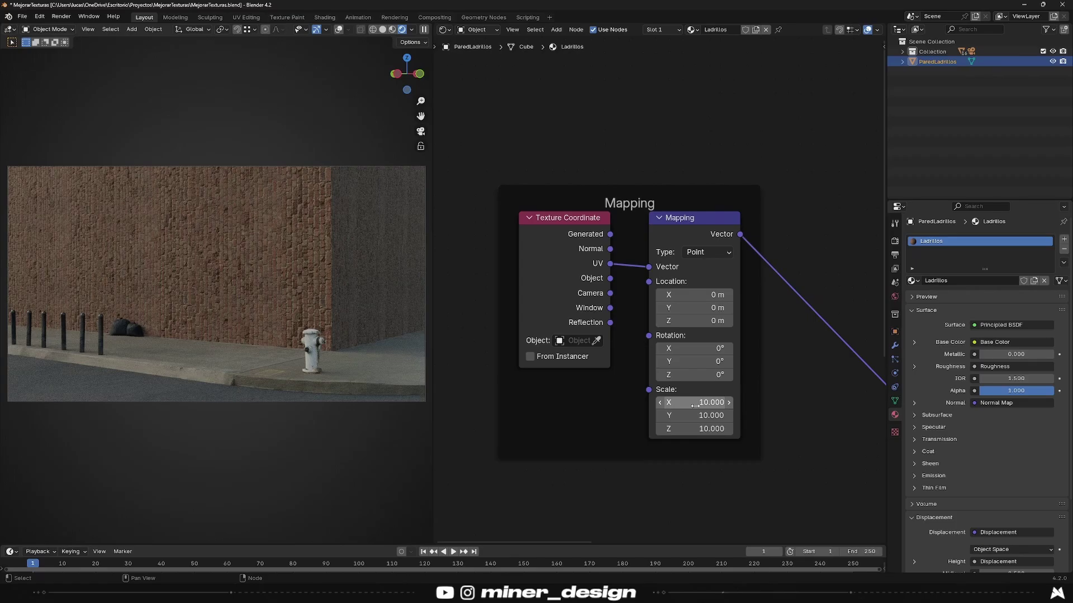
Step: Rotate the brick texture 90° on Z and save MejorarTexturas.blend
drag(696, 375, 737, 376)
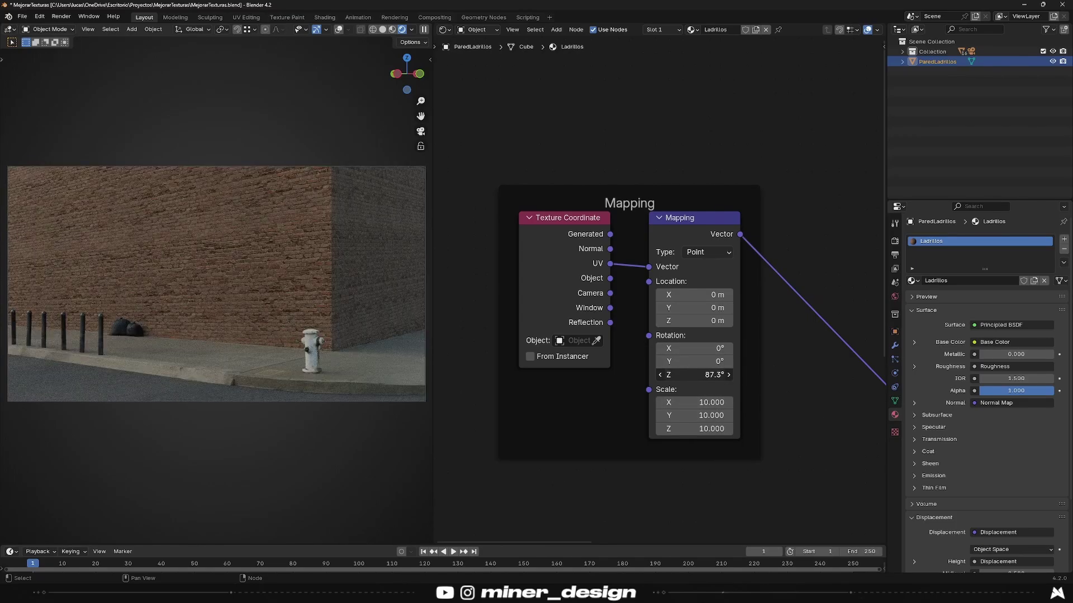
click(690, 376)
text(90)
key(Return)
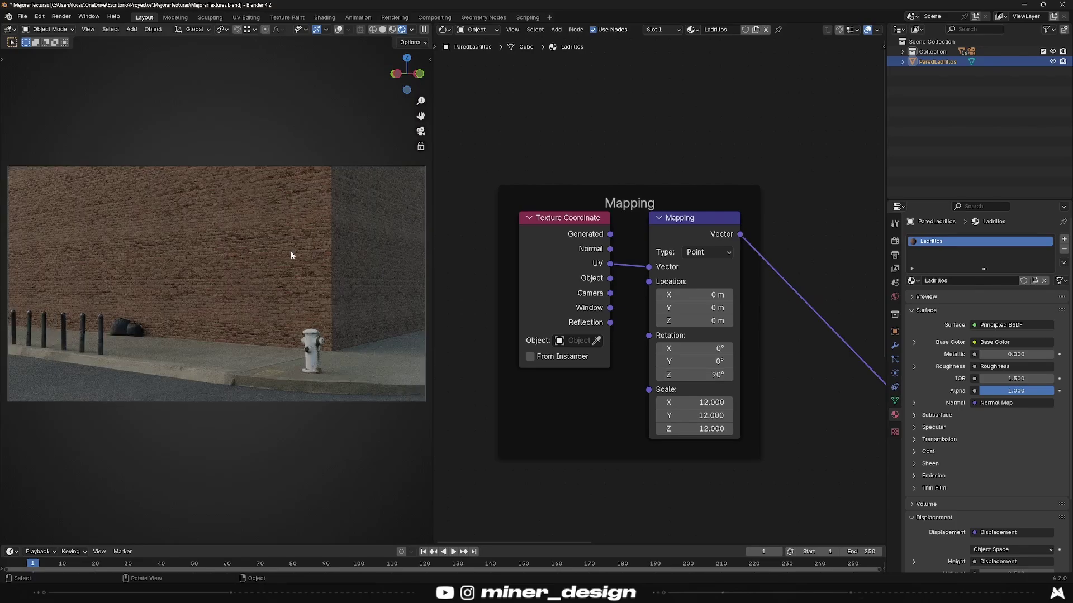
key(ctrl+s)
scroll(201, 252, up, 3)
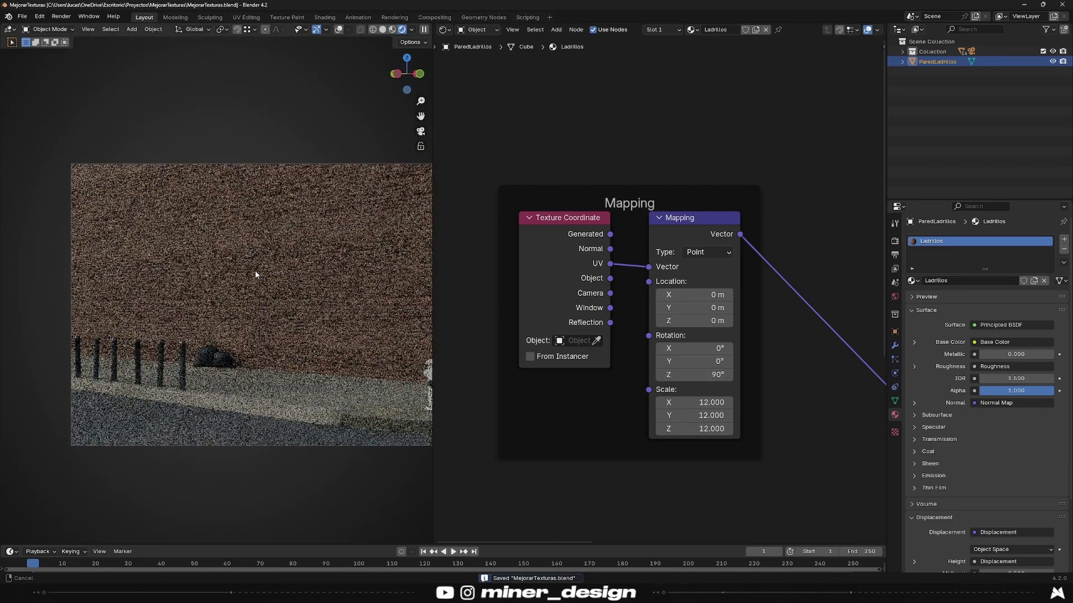
Step: Preview the brick corner in Material Preview shading from an orbited free view
click(393, 31)
mouse_move(232, 251)
middle_down()
mouse_move(214, 250)
mouse_move(259, 268)
mouse_move(287, 239)
mouse_move(283, 257)
mouse_move(240, 263)
middle_up()
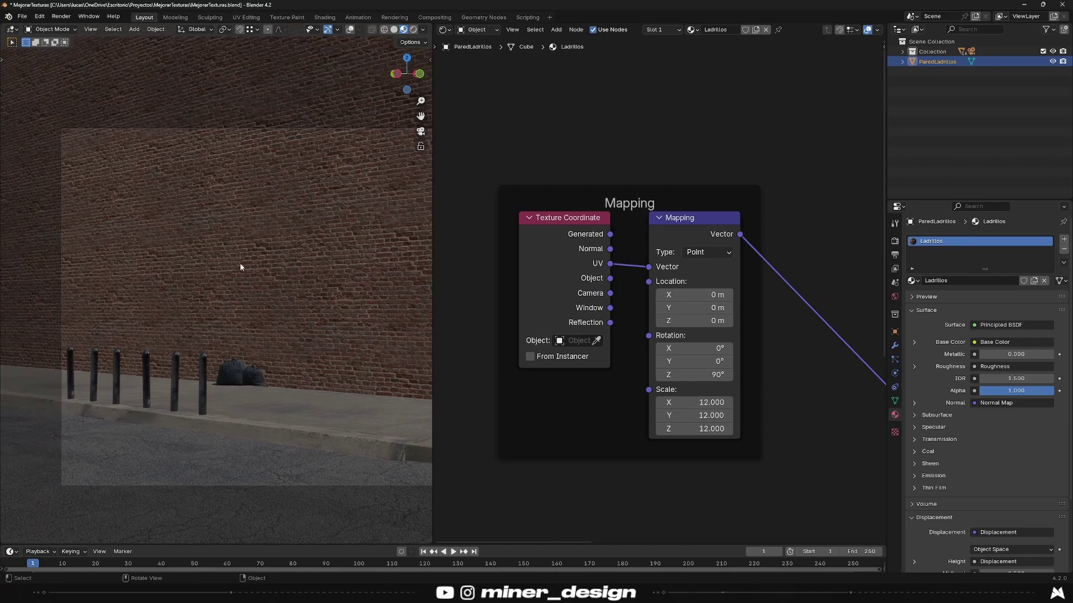
scroll(160, 257, up, 3)
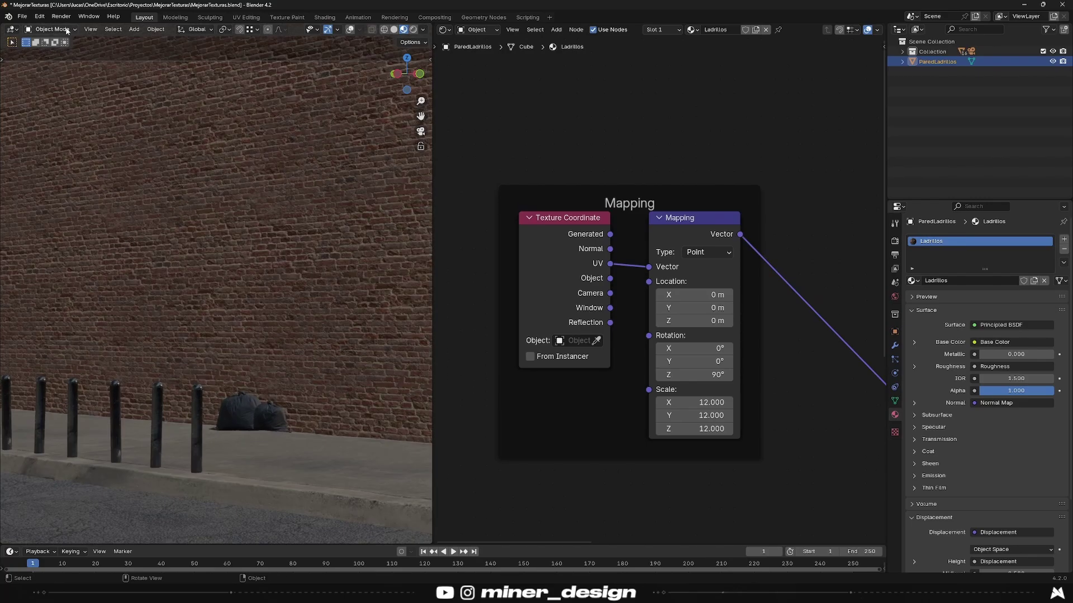
mouse_move(301, 220)
middle_down()
mouse_move(363, 223)
mouse_move(159, 232)
mouse_move(286, 227)
mouse_move(223, 259)
middle_up()
scroll(202, 236, down, 3)
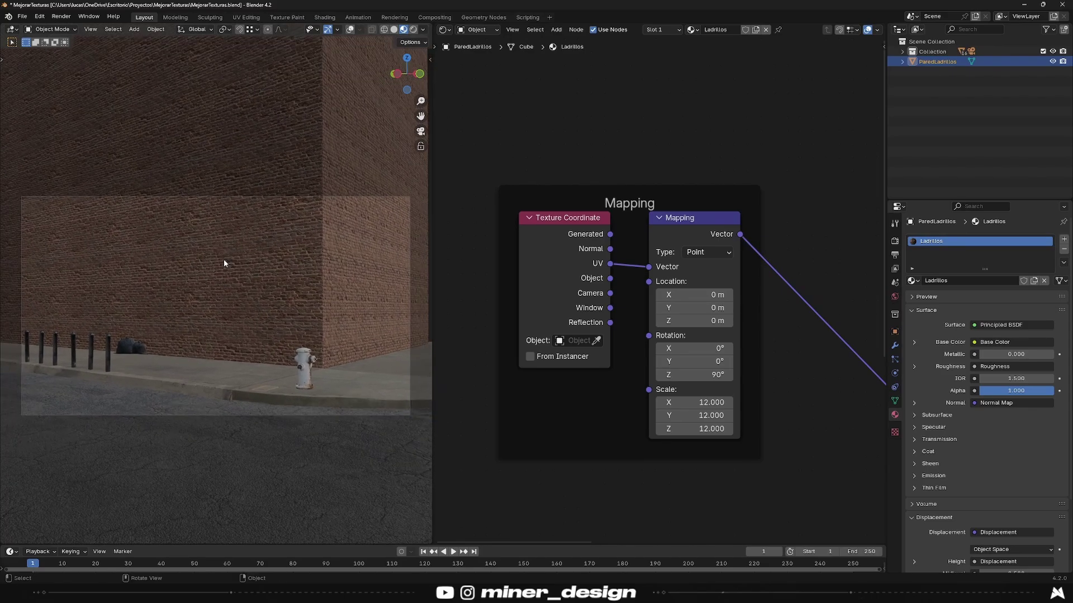
mouse_move(838, 223)
middle_down()
mouse_move(679, 210)
mouse_move(697, 272)
middle_up()
Step: Move the Principled BSDF, Material Output, Normal Map and Displacement nodes right
scroll(615, 241, down, 1)
drag(600, 234, 763, 347)
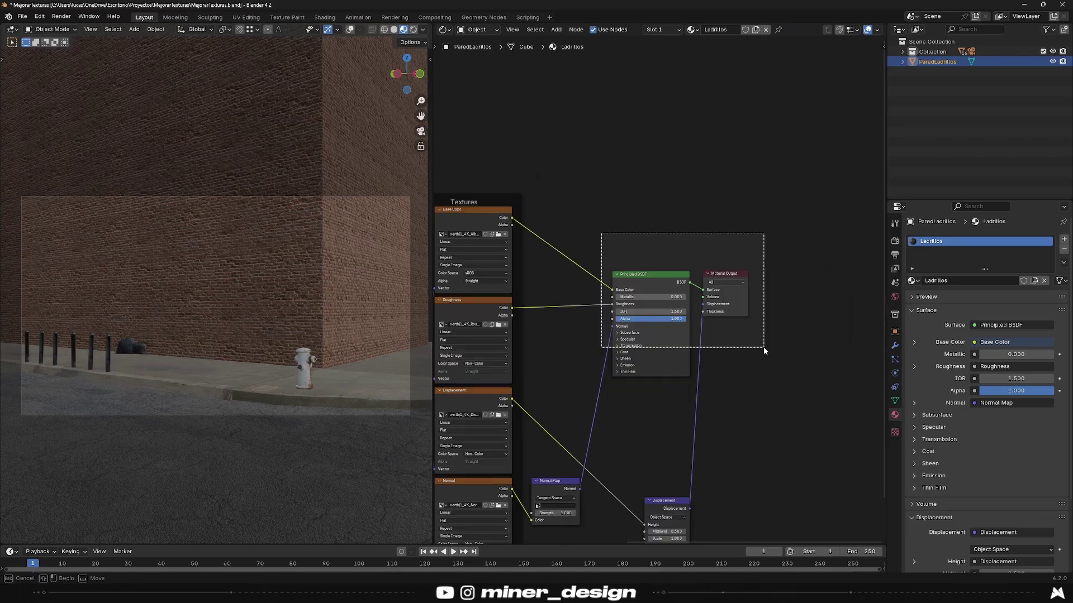
middle_drag(764, 347, 730, 254)
scroll(730, 254, down, 1)
shift+drag(749, 163, 570, 394)
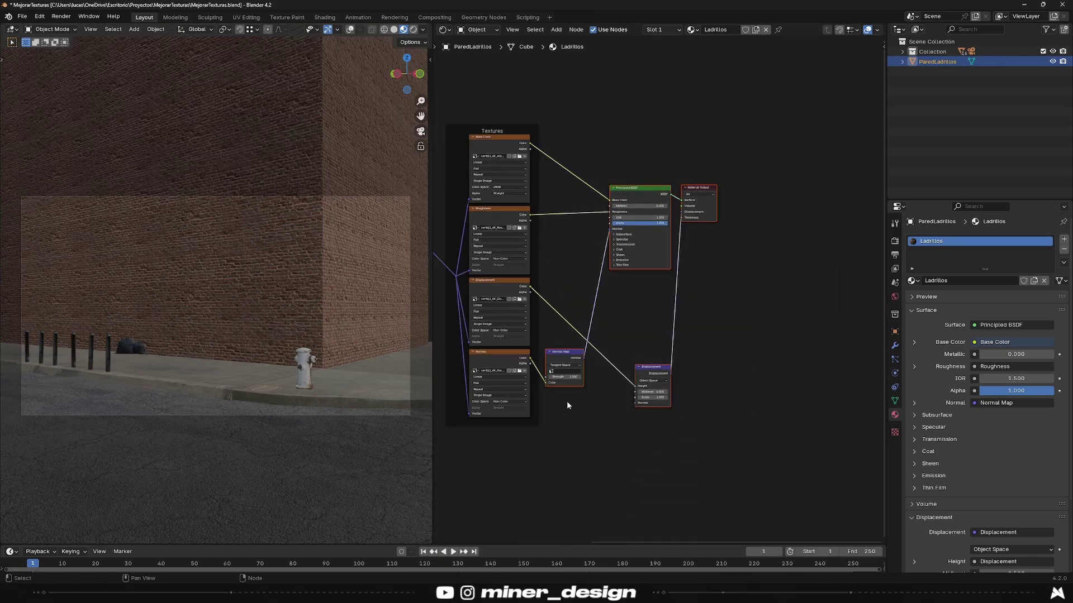
key(g)
click(718, 402)
scroll(639, 240, up, 2)
scroll(679, 232, up, 1)
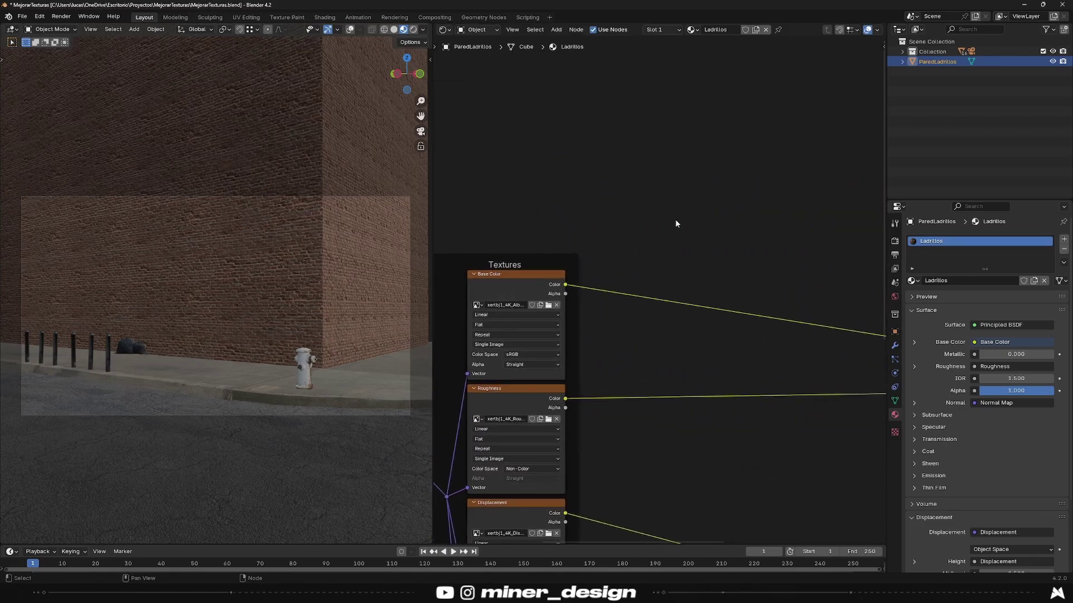
Step: Add a Mix color node with the base colour texture in input A
key(shift+a)
text(mix)
key(Return)
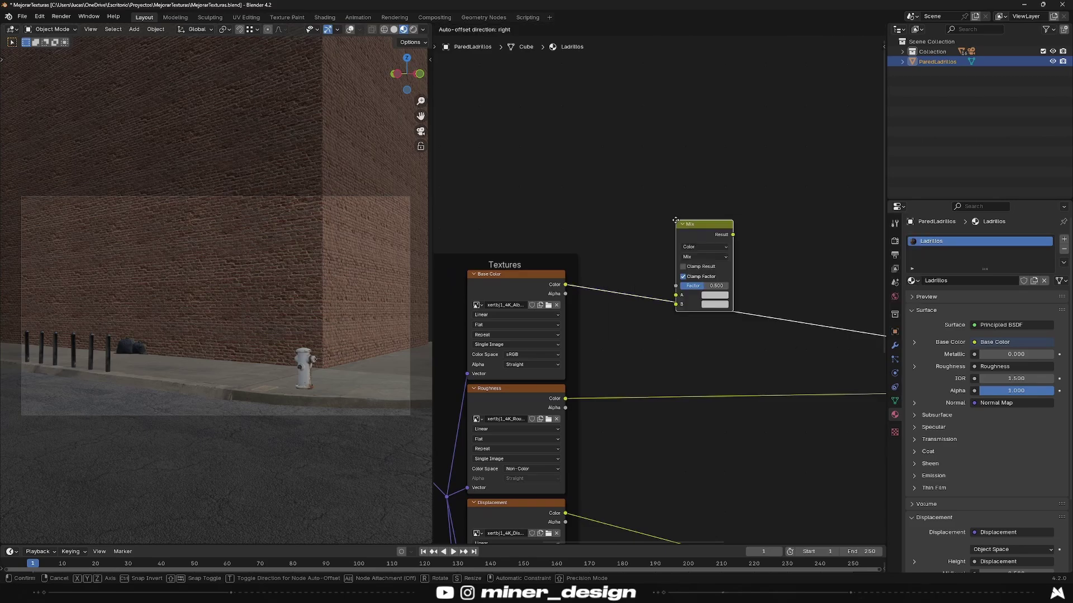
scroll(648, 235, up, 2)
click(685, 252)
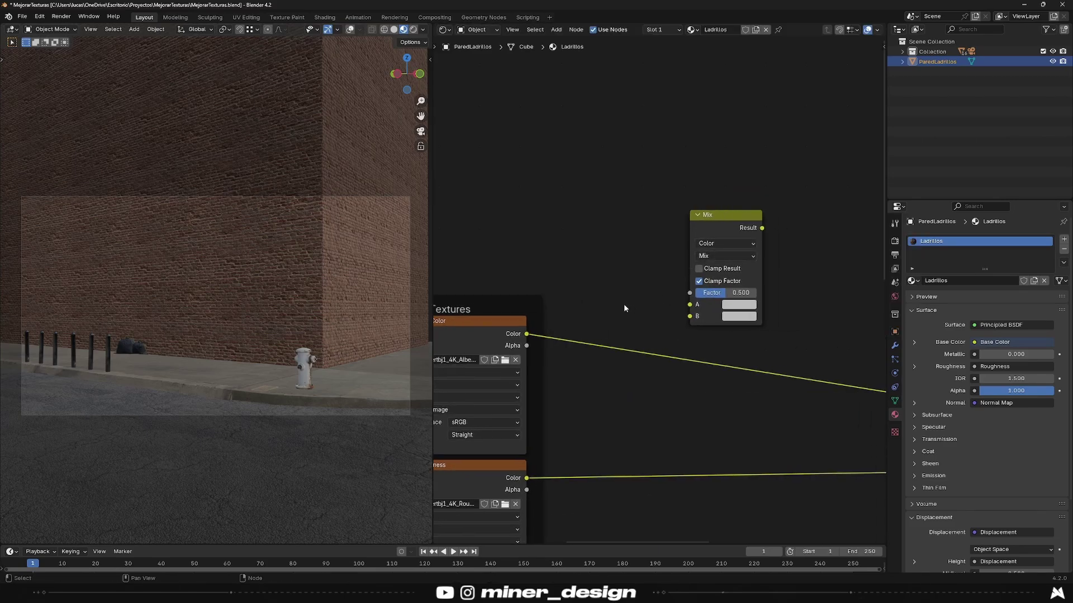
drag(527, 334, 690, 304)
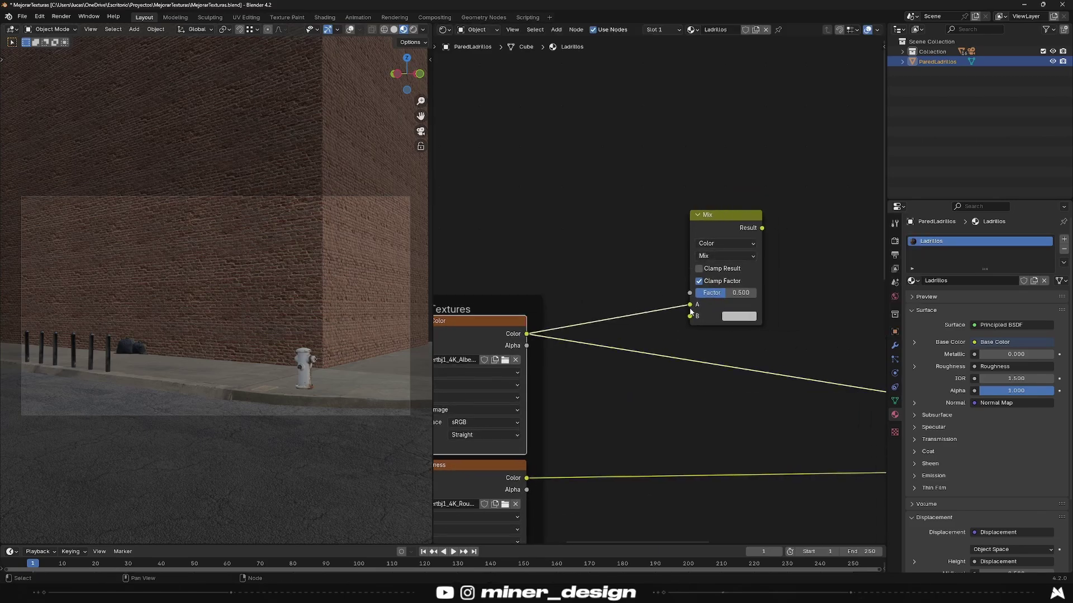
middle_drag(691, 305, 638, 306)
scroll(639, 305, up, 1)
drag(621, 295, 633, 295)
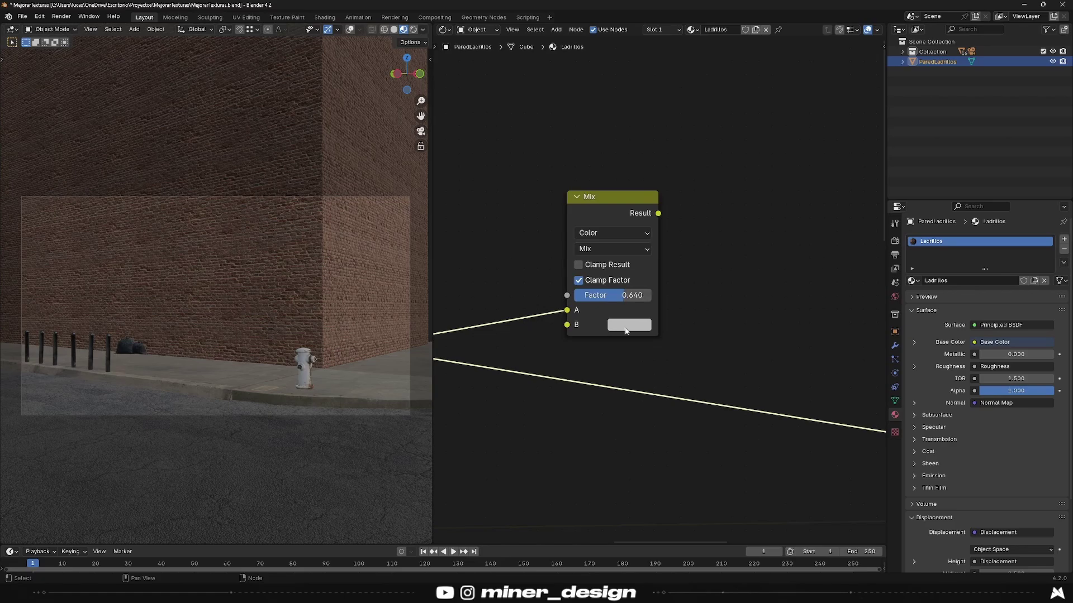
Step: Connect the Mix result to the material surface, then revert to the Principled BSDF
click(624, 327)
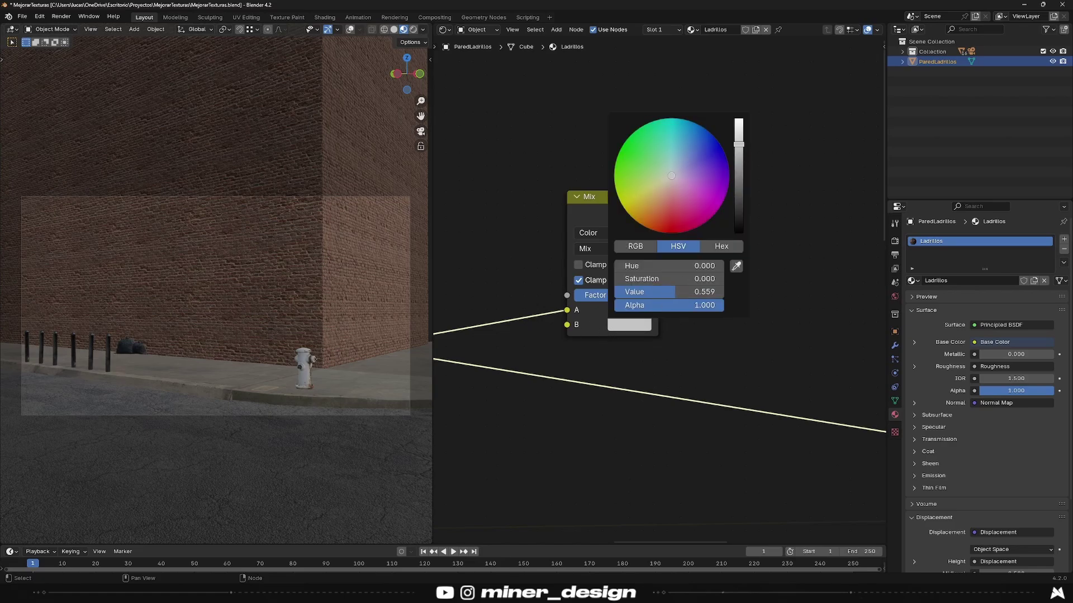
scroll(640, 258, down, 4)
mouse_move(640, 258)
mouse_down()
mouse_move(651, 246)
mouse_move(640, 248)
mouse_up()
scroll(642, 251, up, 2)
scroll(657, 270, down, 3)
middle_drag(656, 270, 609, 267)
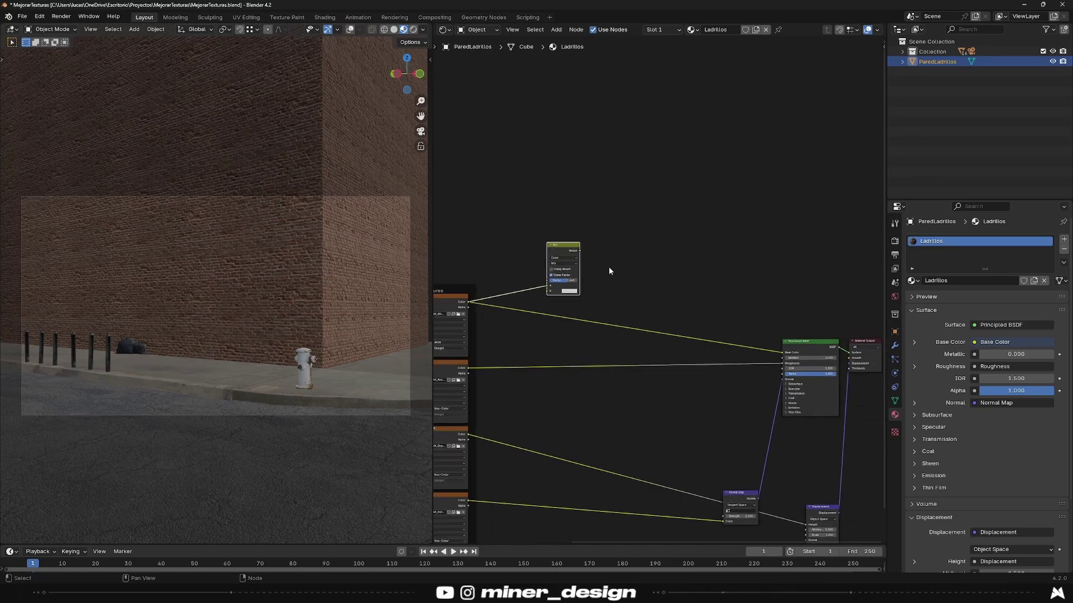
drag(581, 250, 853, 356)
middle_drag(855, 358, 698, 363)
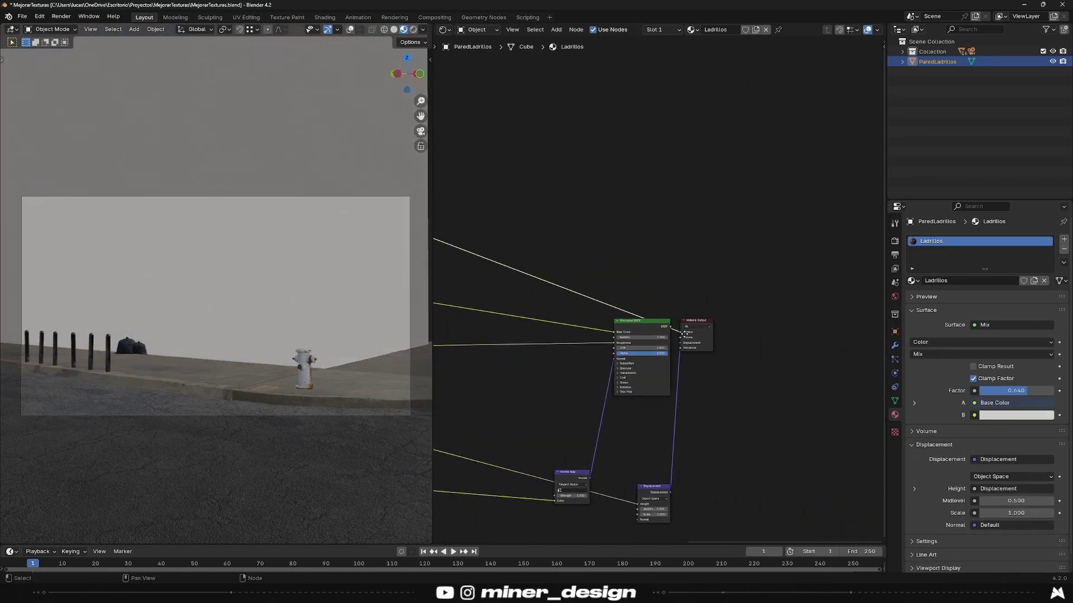
scroll(713, 372, up, 4)
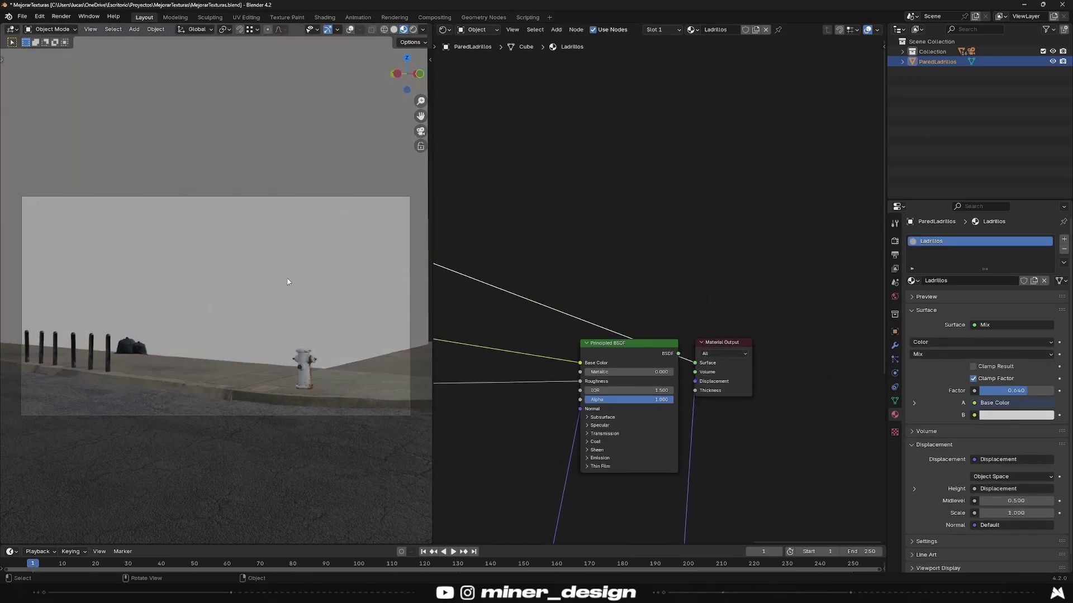
scroll(573, 285, down, 2)
key(ctrl+z)
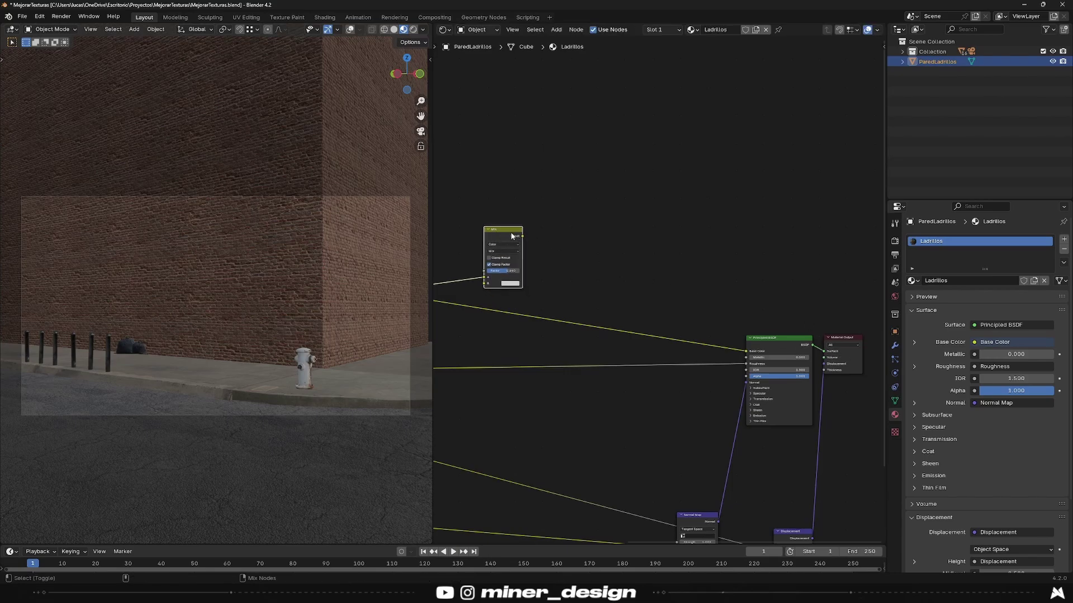
Step: Preview the Mix node on the Material Output
ctrl+shift+click(511, 235)
scroll(639, 316, up, 2)
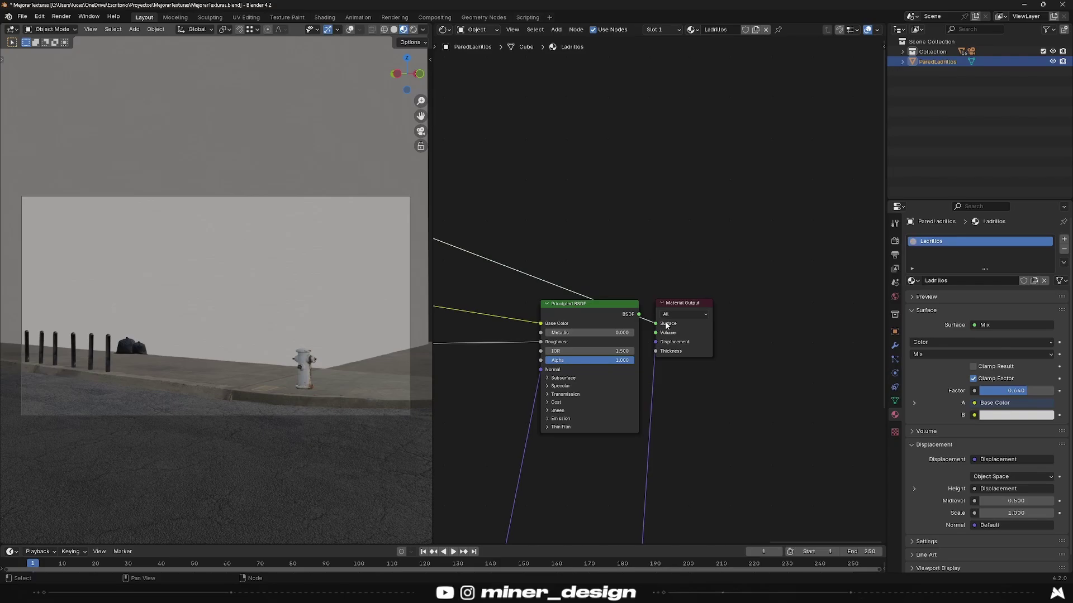
scroll(667, 326, down, 1)
key(ctrl+z)
scroll(528, 236, up, 1)
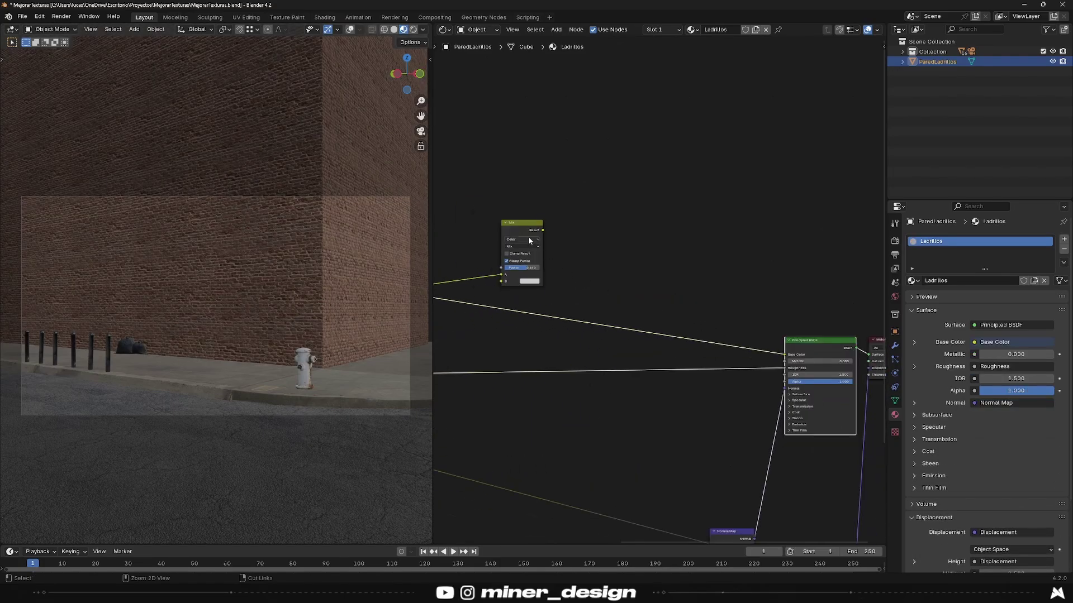
ctrl+shift+click(528, 236)
key(ctrl+z)
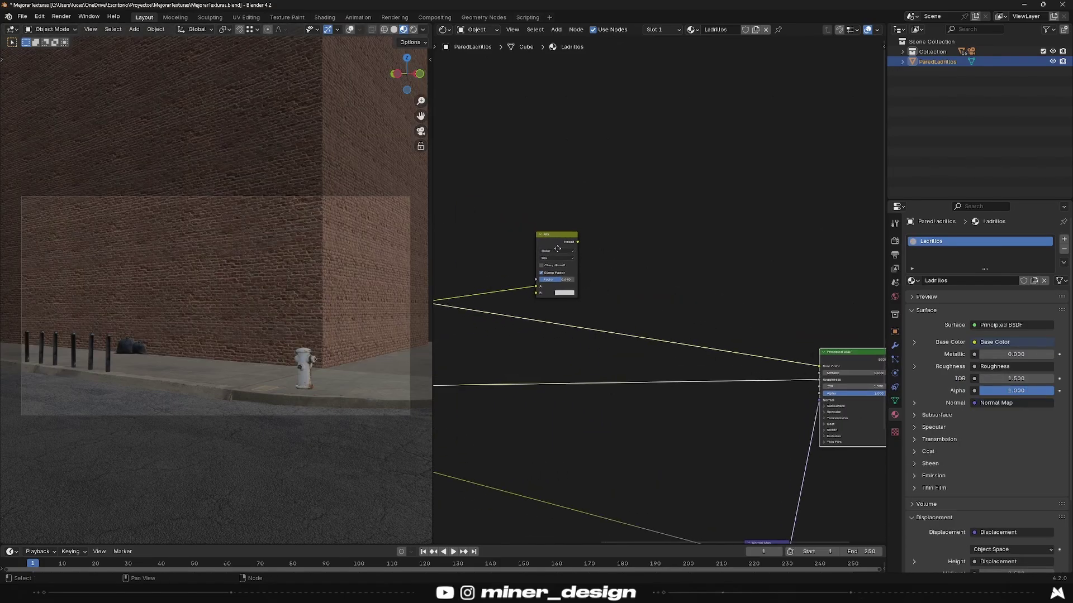
scroll(615, 268, up, 2)
ctrl+shift+click(737, 288)
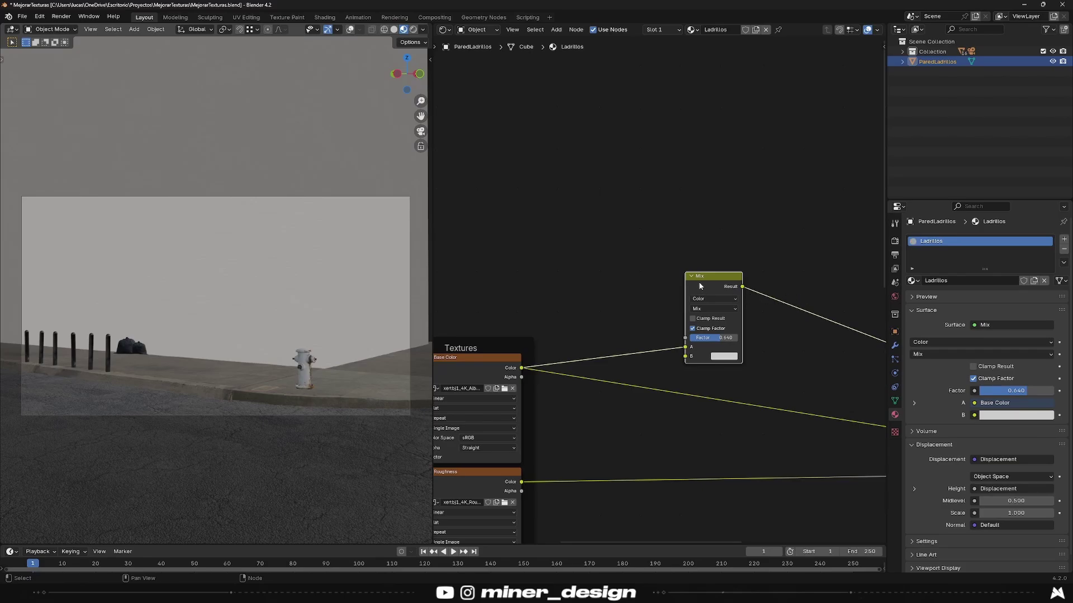
scroll(711, 281, up, 1)
Step: Set the Mix factor to 1.000 and its B colour to pure white
drag(735, 330, 704, 324)
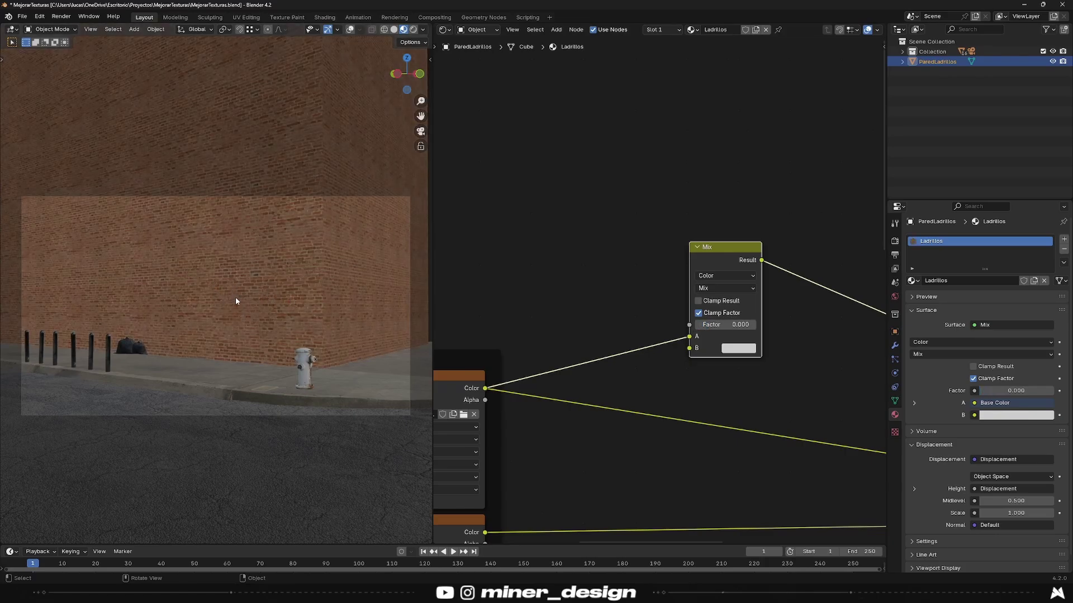
drag(714, 324, 760, 325)
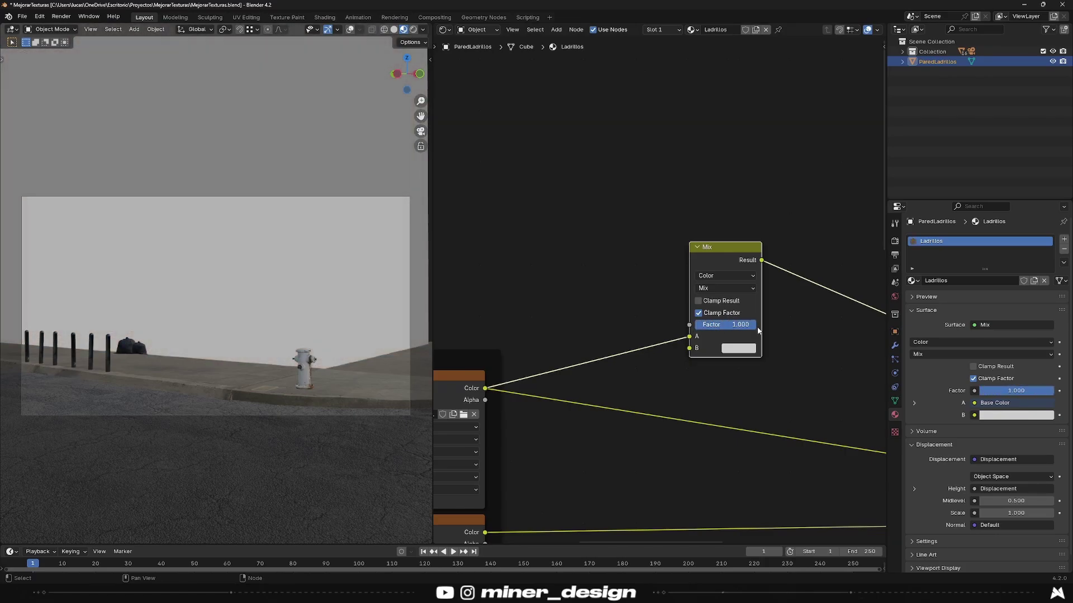
scroll(772, 343, up, 3)
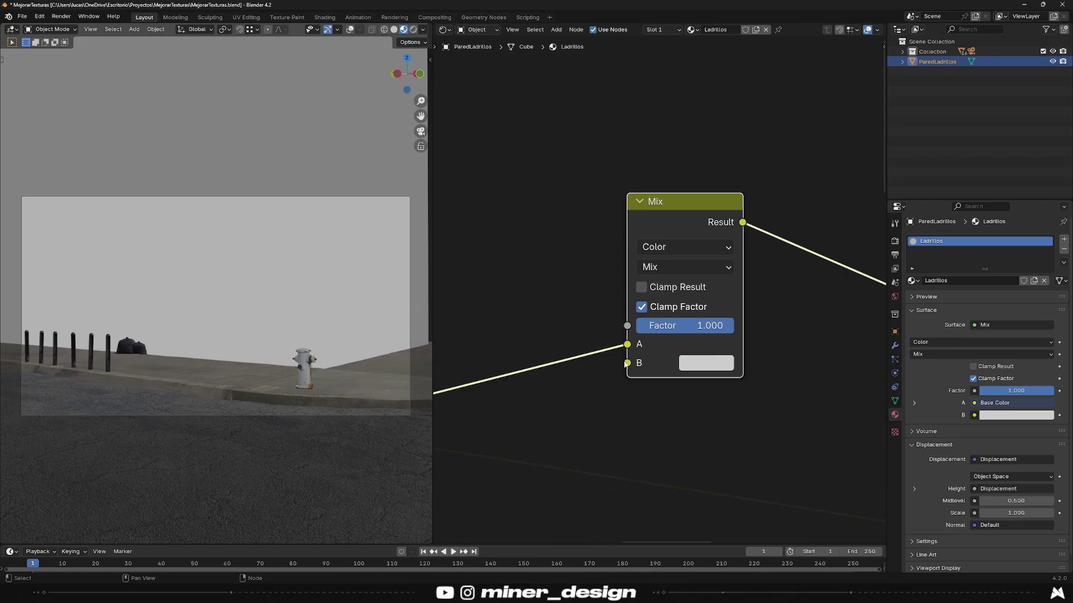
click(729, 369)
scroll(707, 259, up, 4)
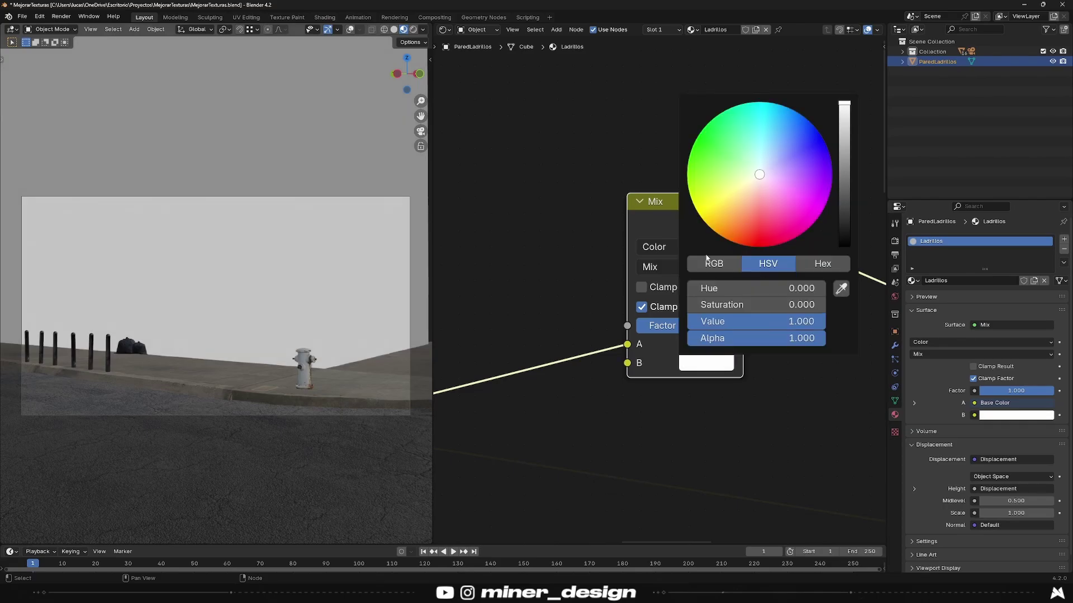
scroll(729, 381, down, 2)
middle_drag(655, 315, 743, 368)
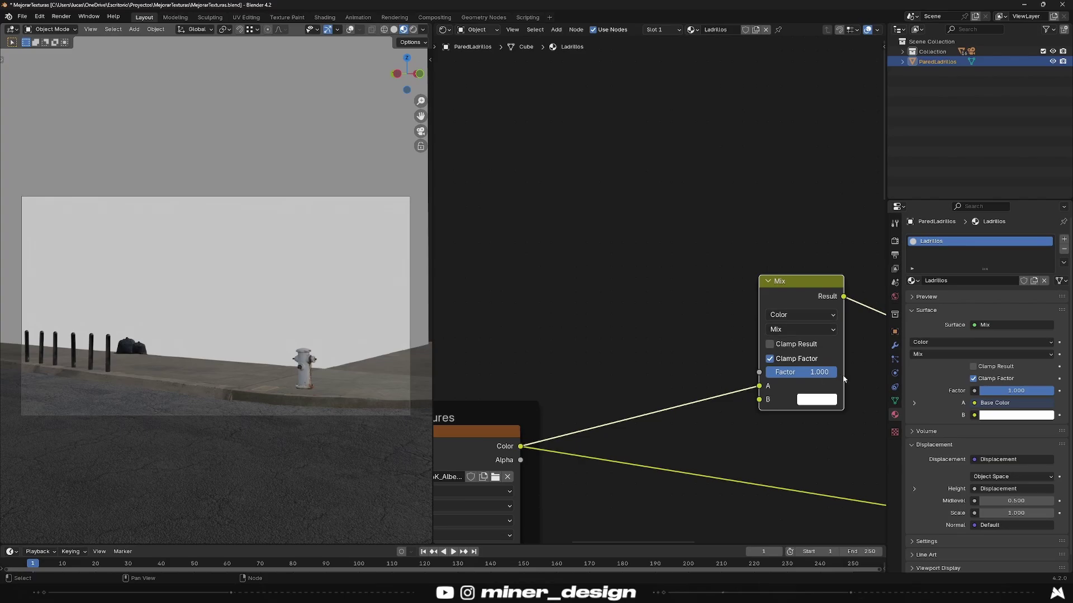
key(shift+d)
Step: Make the duplicated Mix node Color Burn with the base colour texture in B
click(660, 276)
scroll(660, 277, up, 1)
click(657, 263)
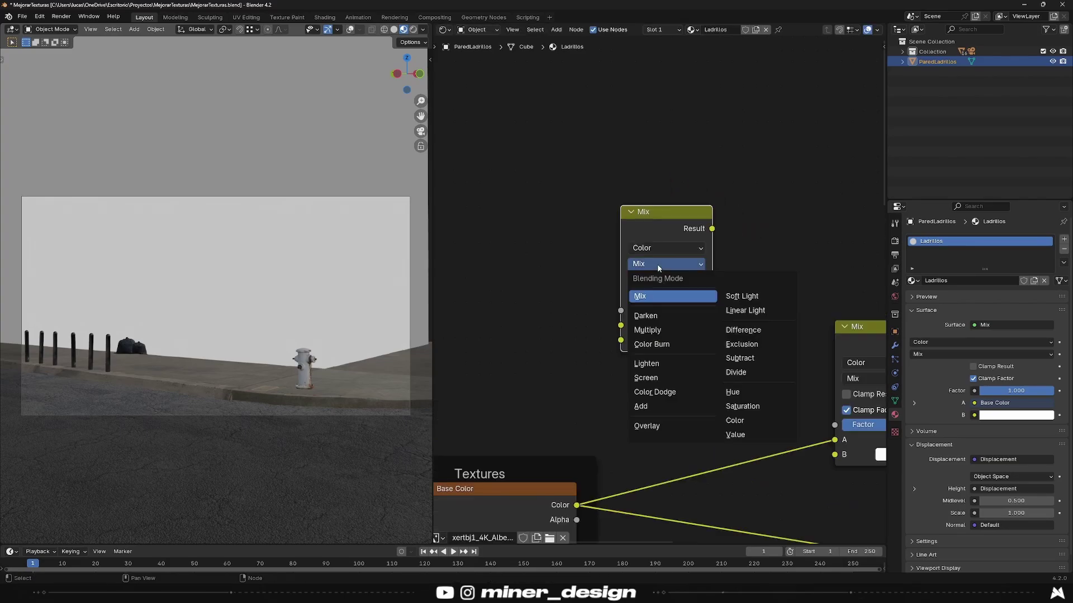
click(676, 346)
scroll(642, 335, down, 1)
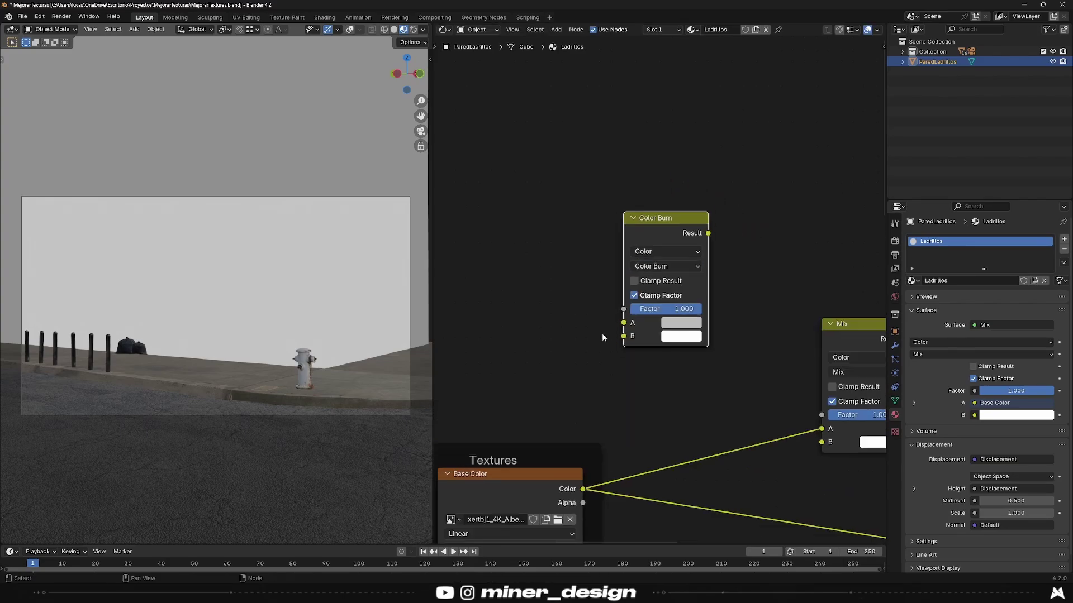
scroll(602, 333, down, 1)
middle_drag(601, 332, 630, 318)
drag(619, 461, 657, 320)
middle_drag(718, 313, 724, 347)
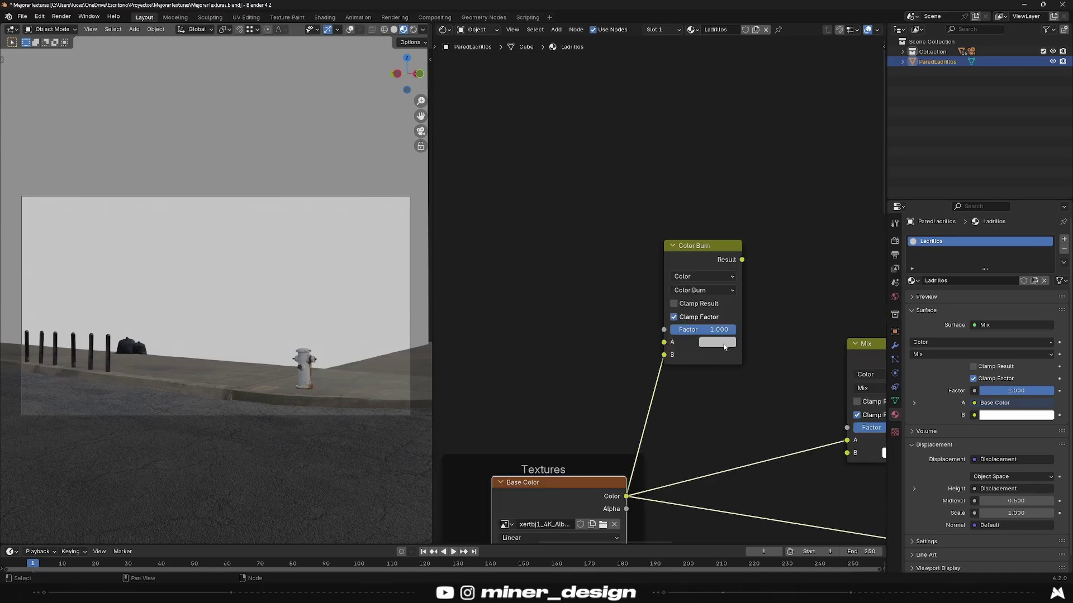
Step: Feed a Noise Texture into Color Burn input A and preview it on the output
key(shift+a)
text(noi)
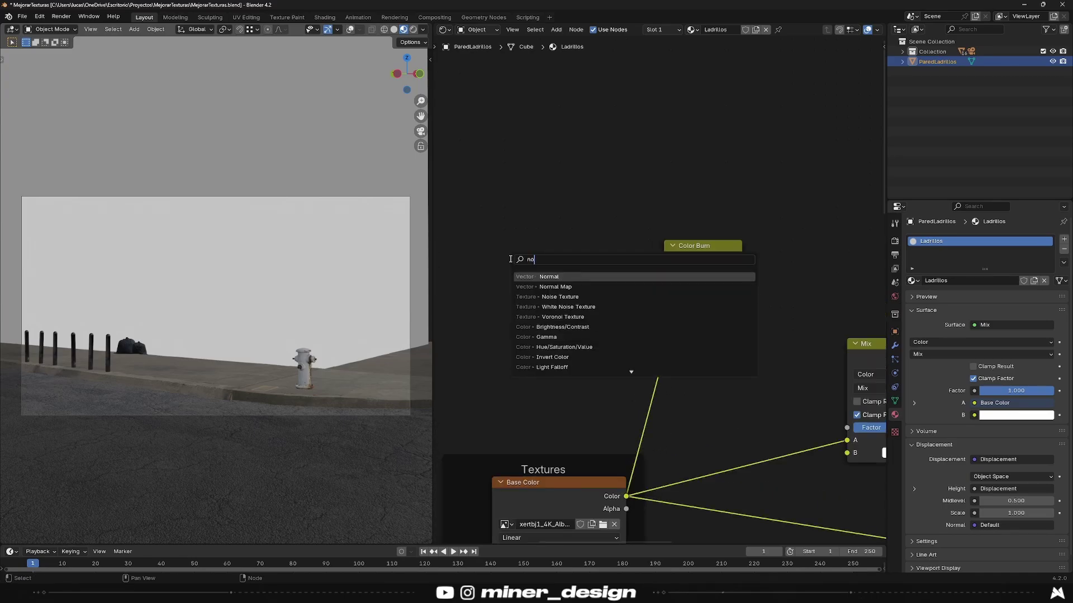
key(Return)
click(709, 247)
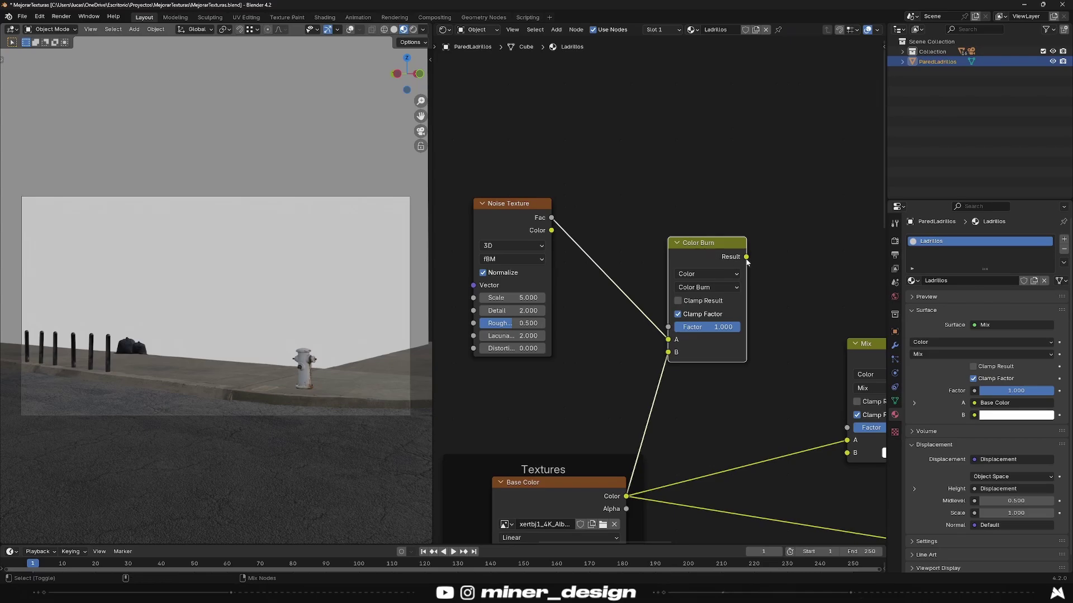
ctrl+shift+click(718, 250)
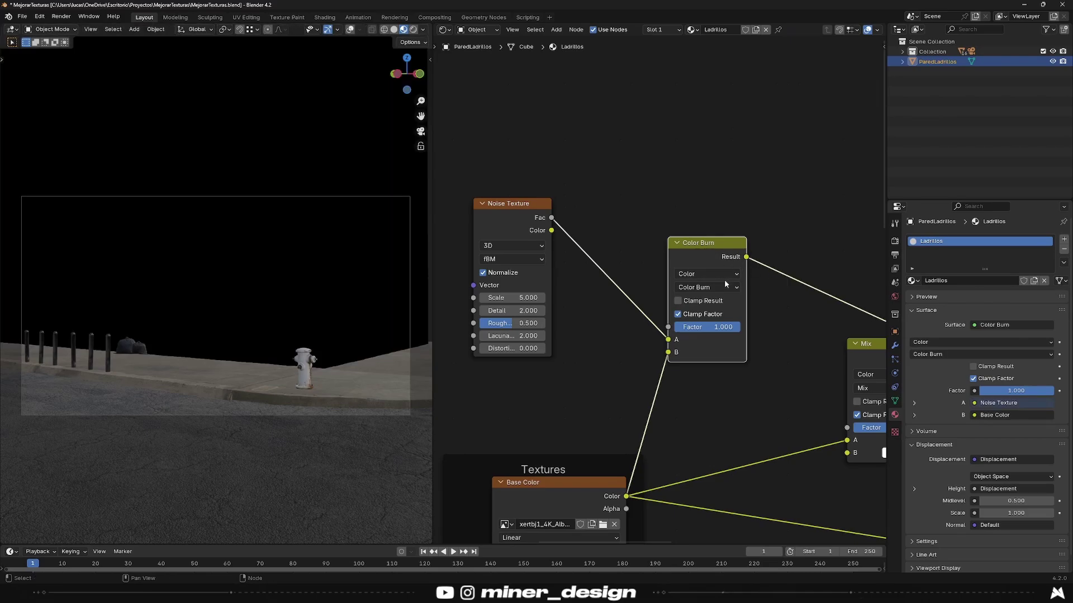
middle_drag(721, 284, 750, 217)
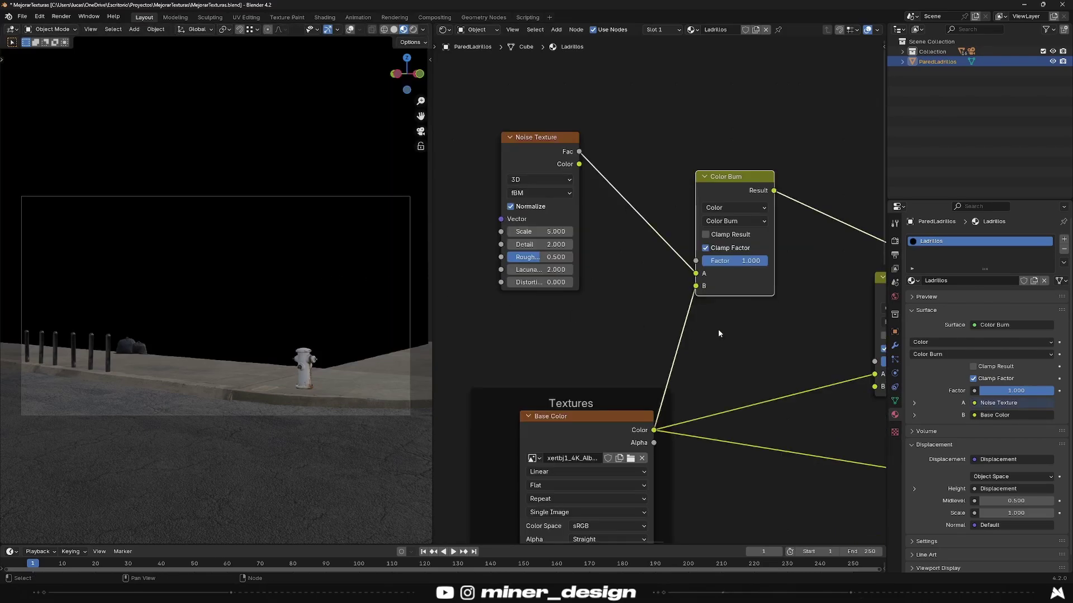
middle_drag(718, 329, 668, 330)
key(shift+a)
Step: Insert a Color Ramp on the base colour link and pull its stops inward
text(ramp)
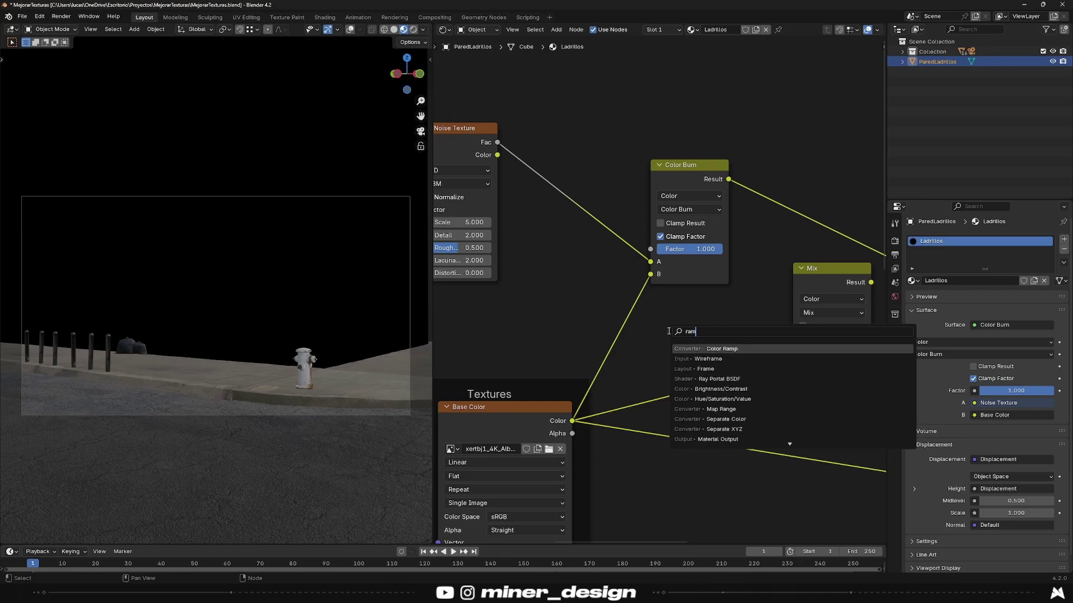
key(Return)
click(582, 282)
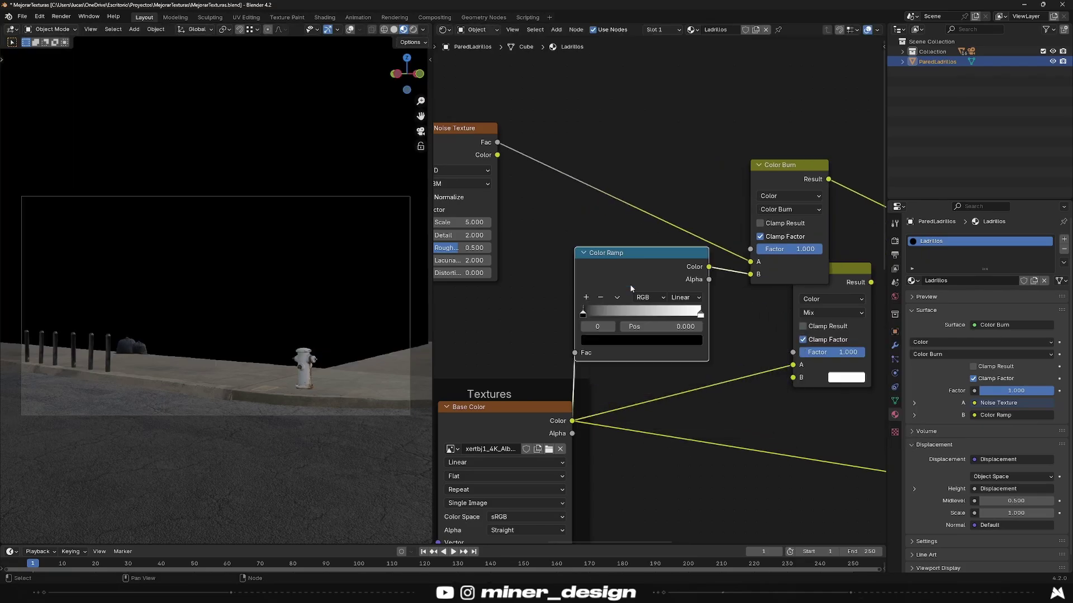
drag(703, 318, 590, 315)
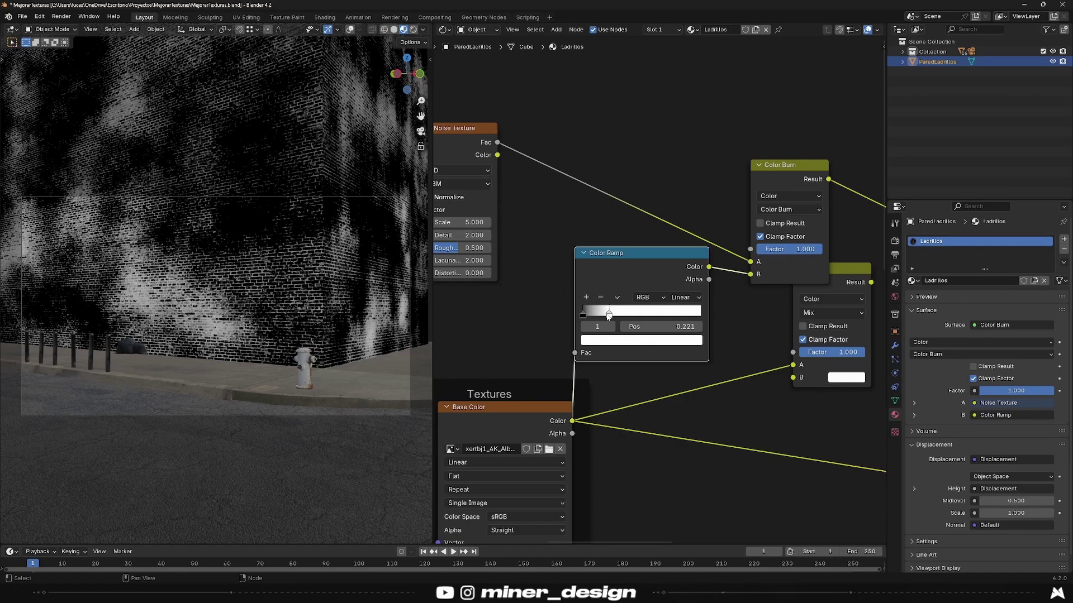
scroll(589, 315, up, 2)
scroll(637, 324, up, 2)
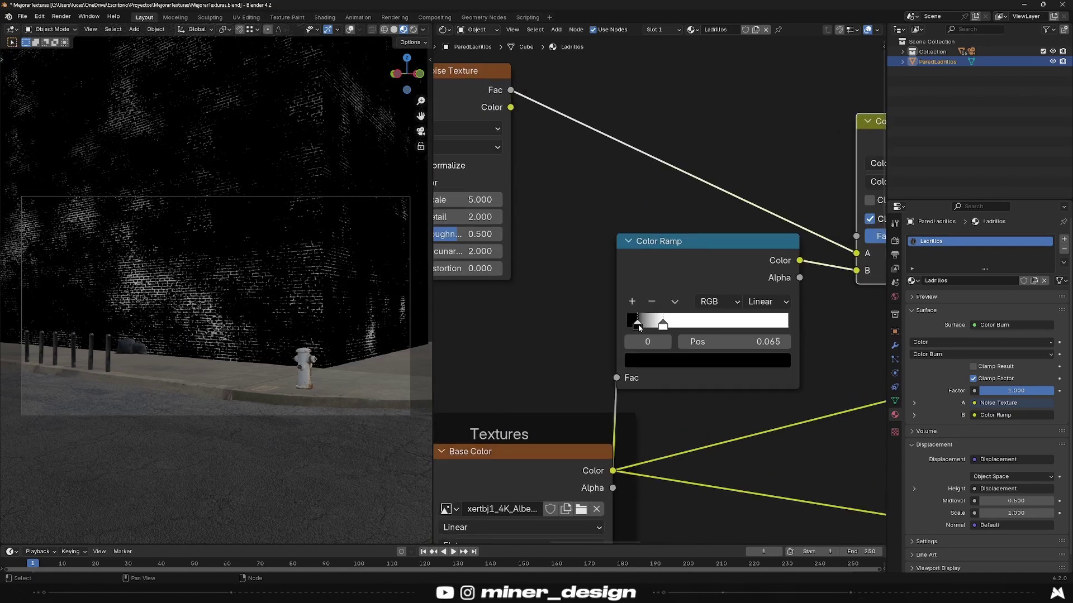
mouse_move(637, 331)
mouse_down()
mouse_move(680, 332)
mouse_move(622, 334)
mouse_move(653, 332)
mouse_up()
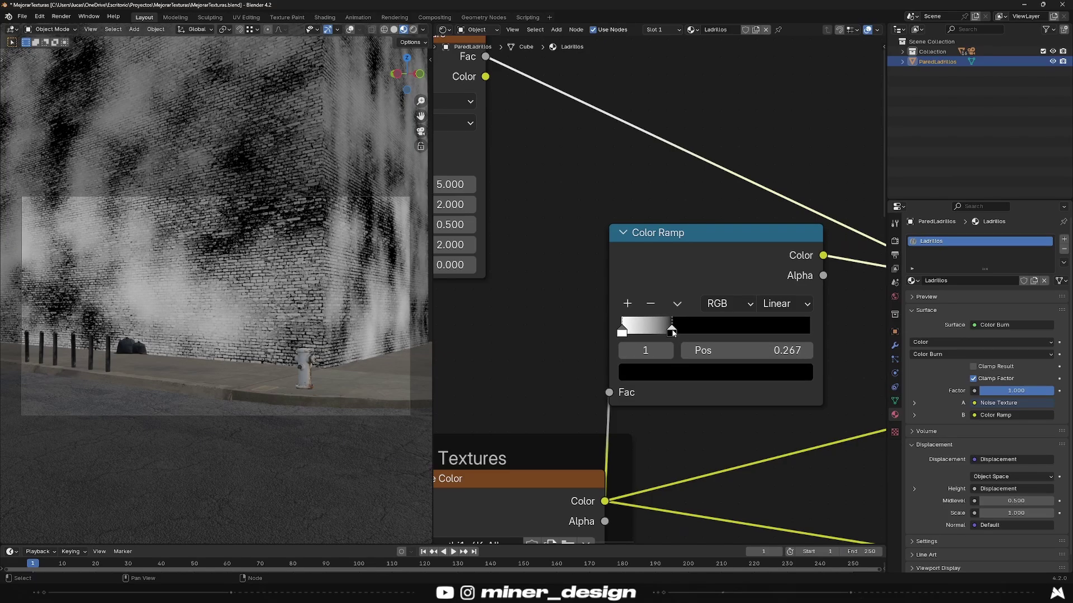
Step: Increase the Noise Texture scale and refine the ramp stop to about 0.156
scroll(255, 306, up, 5)
scroll(257, 299, up, 3)
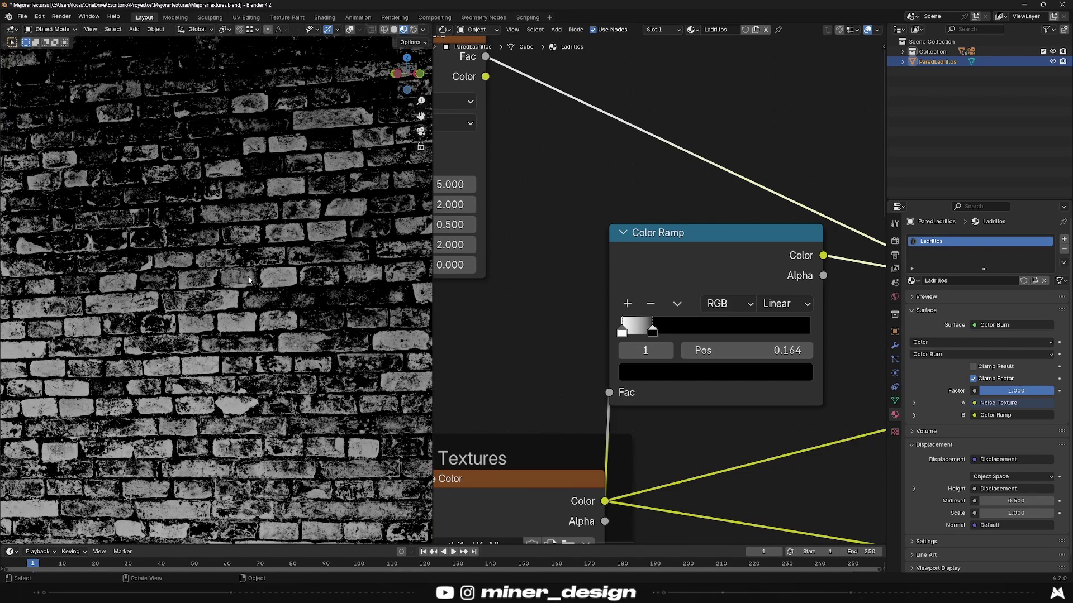
scroll(249, 279, down, 5)
middle_drag(436, 187, 570, 290)
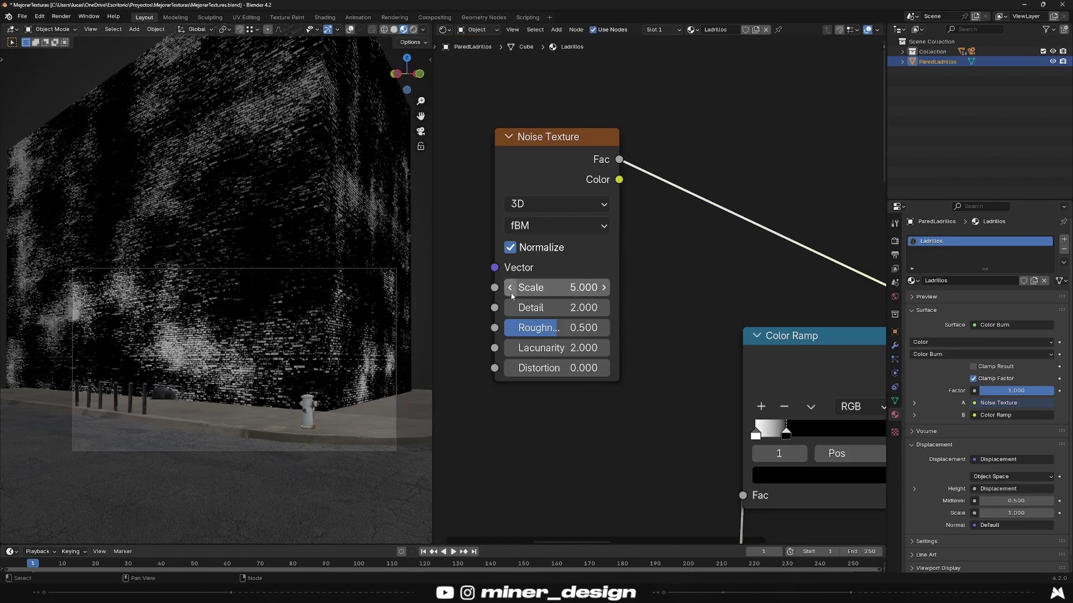
drag(559, 287, 592, 287)
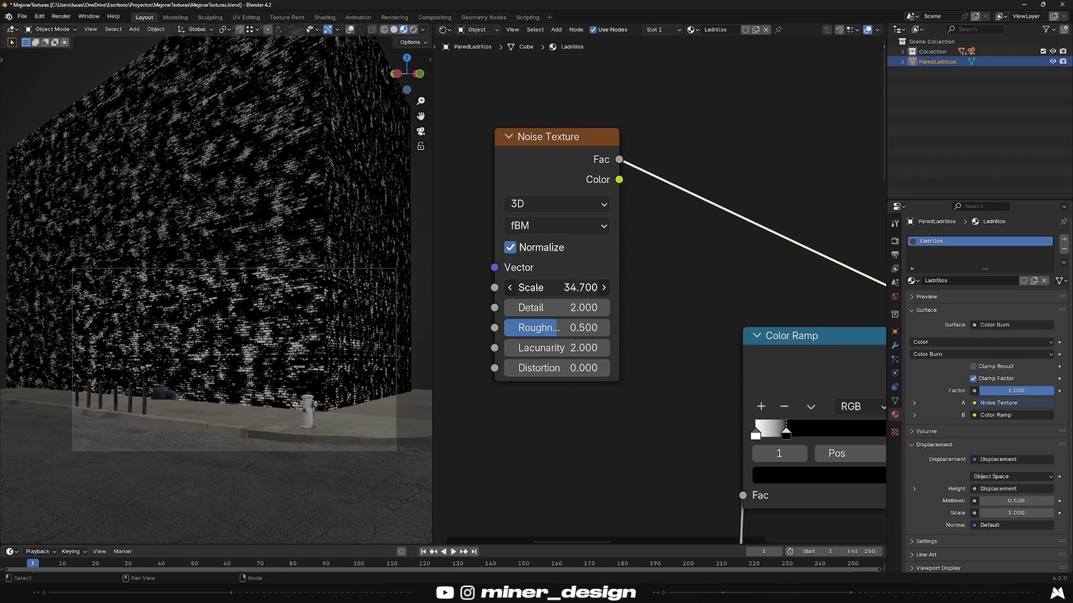
middle_drag(789, 436, 600, 272)
drag(601, 272, 598, 272)
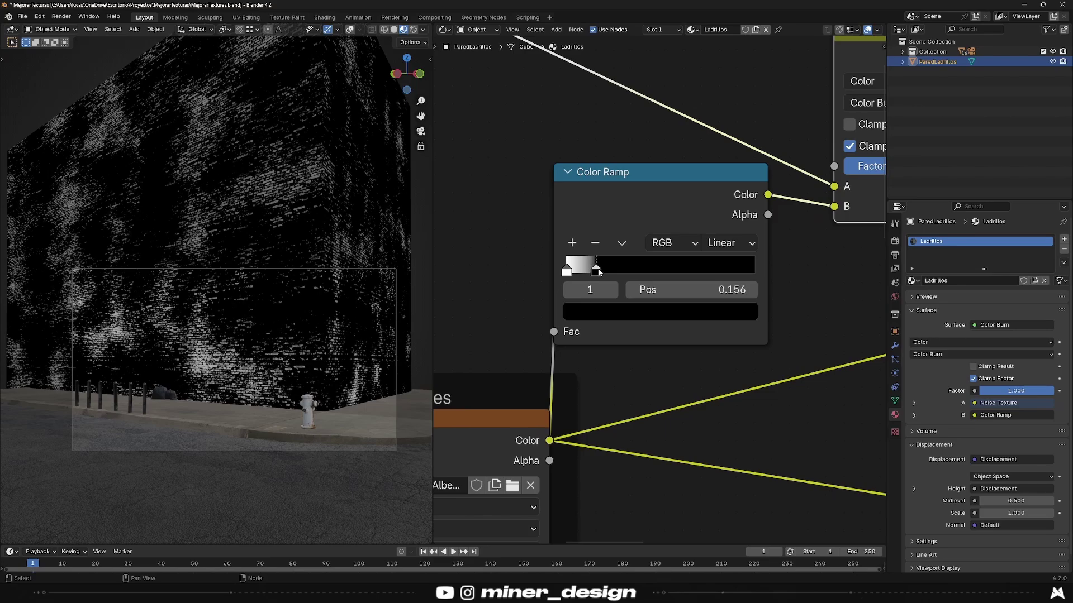
scroll(244, 325, up, 2)
scroll(308, 286, up, 3)
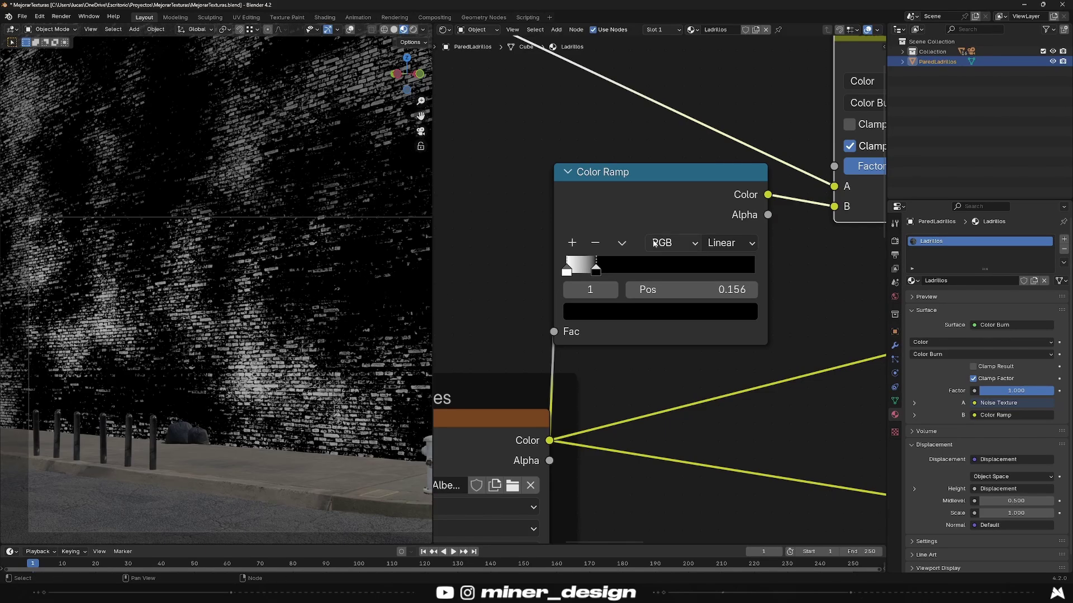
scroll(661, 243, down, 3)
Step: Rearrange the Color Burn and Mix nodes, link Color Burn Result to Mix Factor, and preview Mix
drag(706, 168, 676, 148)
middle_drag(676, 224, 614, 223)
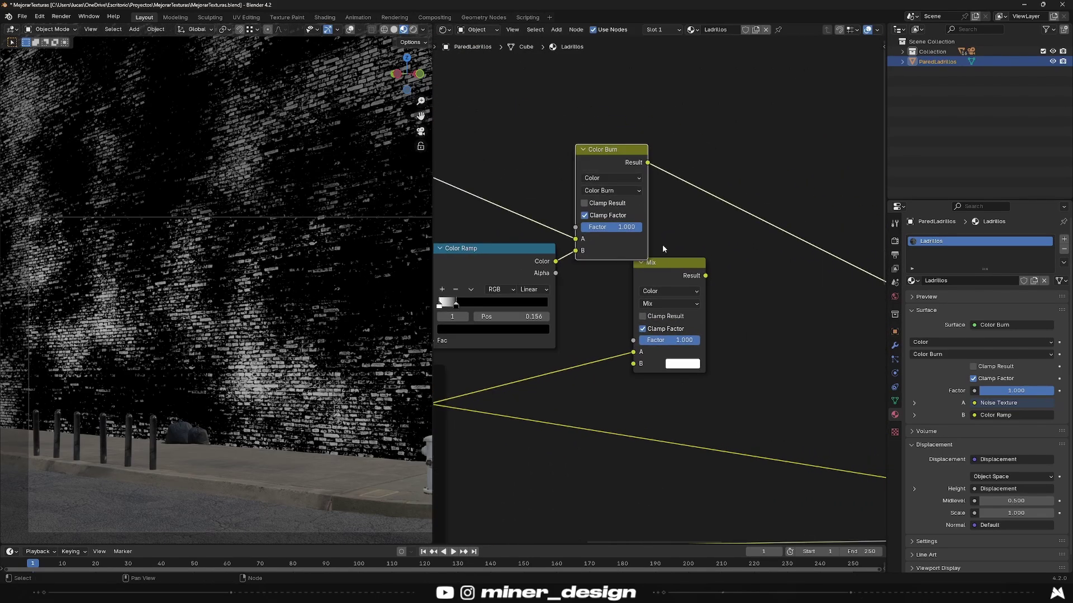
drag(670, 262, 706, 262)
scroll(687, 330, up, 1)
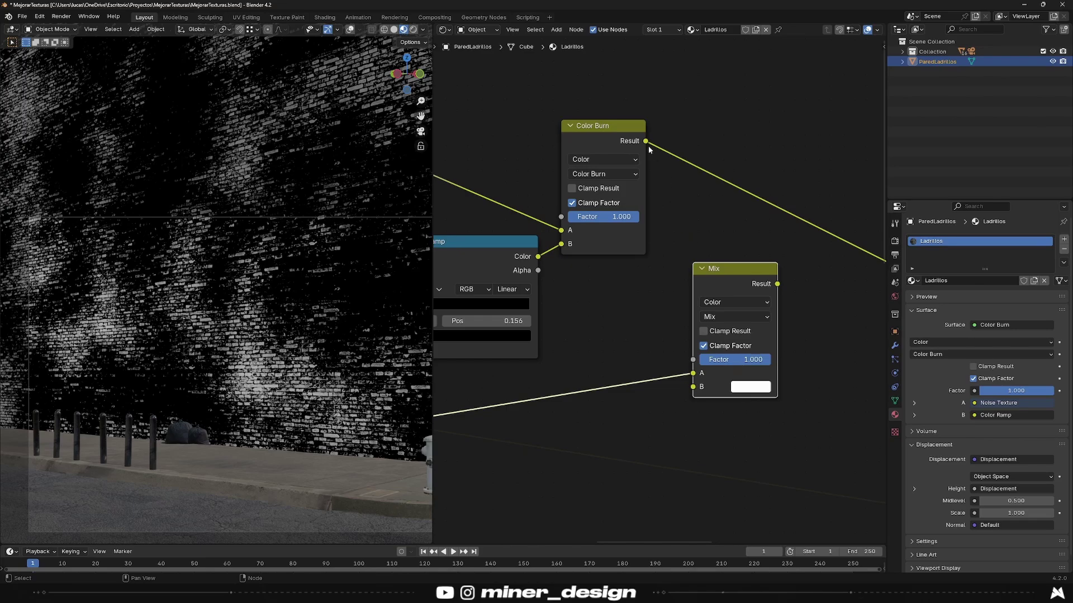
mouse_move(646, 142)
mouse_down()
mouse_move(692, 297)
mouse_move(693, 359)
mouse_up()
middle_drag(743, 282, 624, 269)
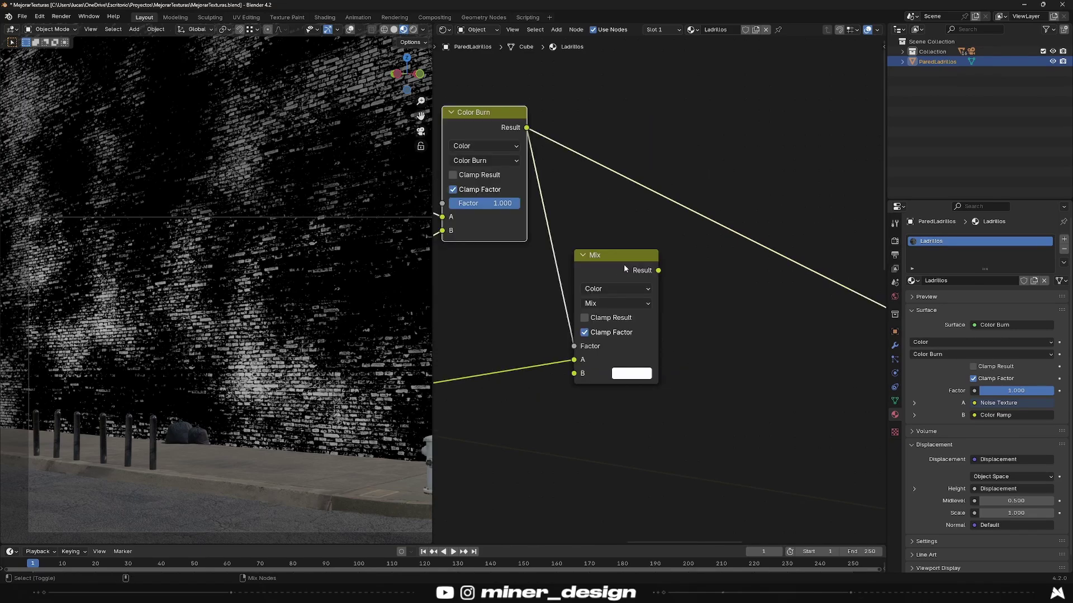
ctrl+shift+click(625, 268)
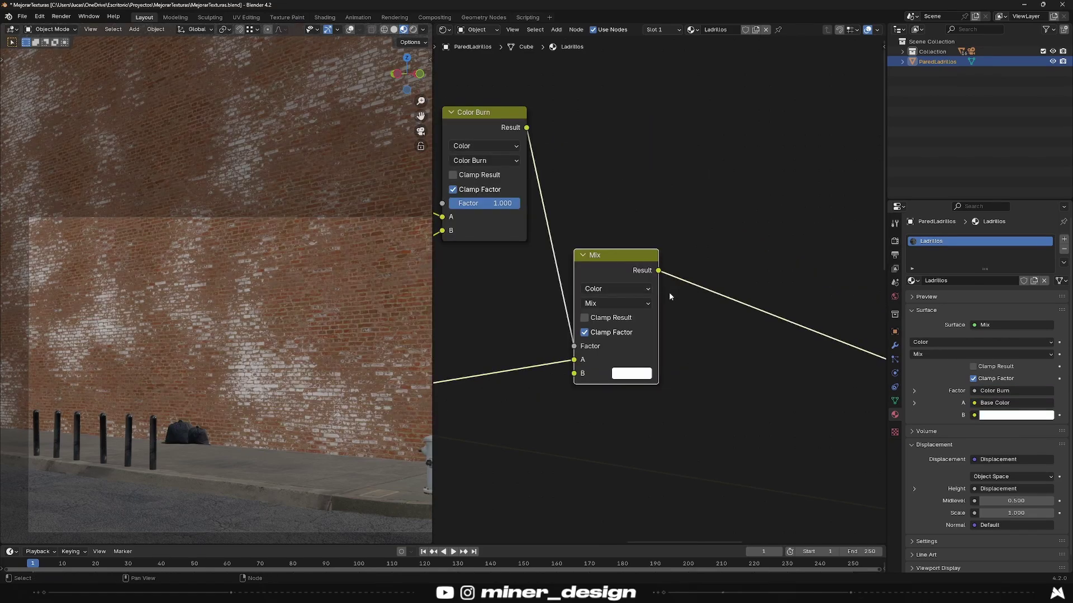
Step: Face the wall and set the Mix B colour to pale pink (hue 0.043, saturation 0.185)
scroll(354, 335, up, 5)
middle_drag(354, 336, 316, 278)
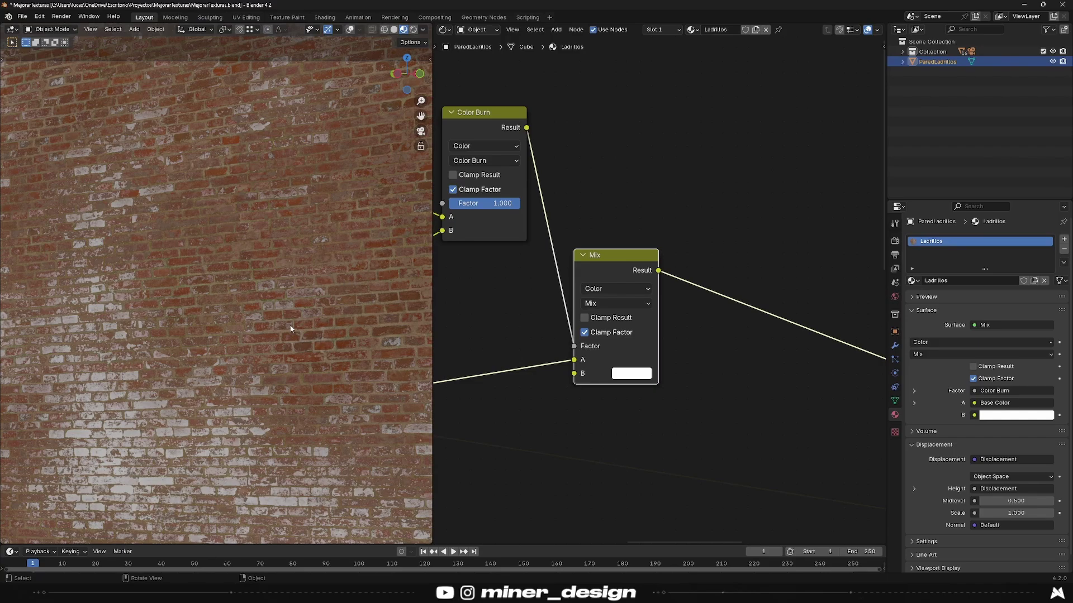
middle_drag(290, 329, 295, 276)
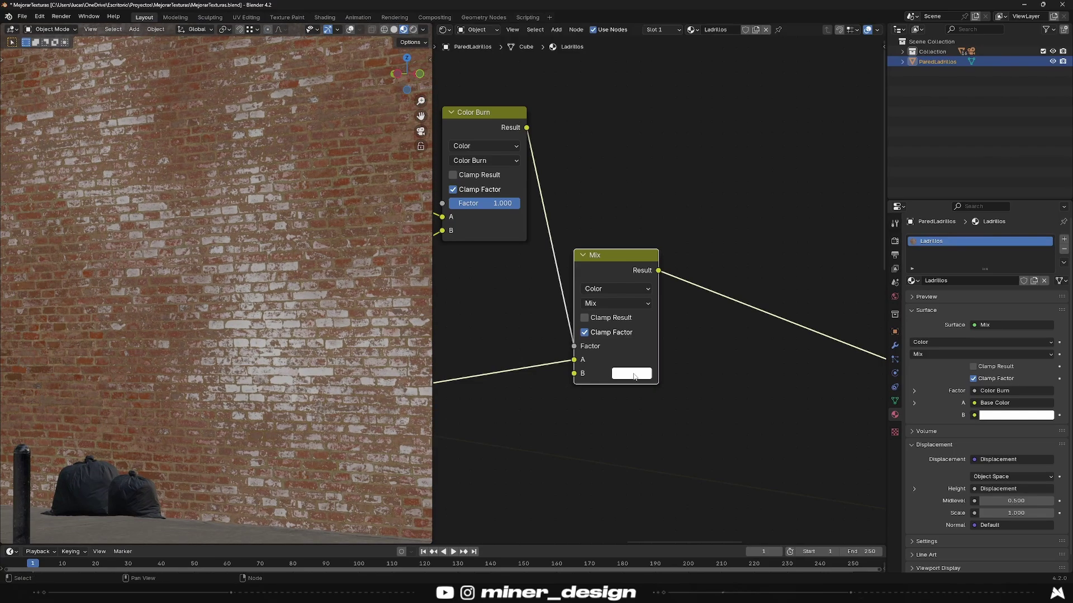
scroll(641, 379, up, 2)
scroll(641, 379, up, 1)
click(618, 413)
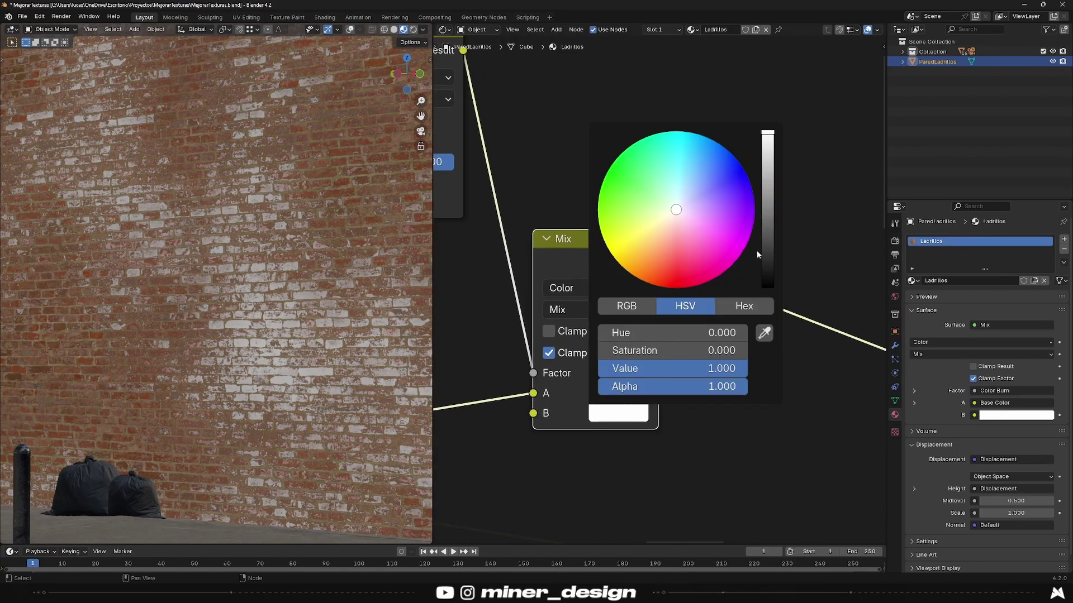
click(671, 231)
drag(670, 231, 672, 222)
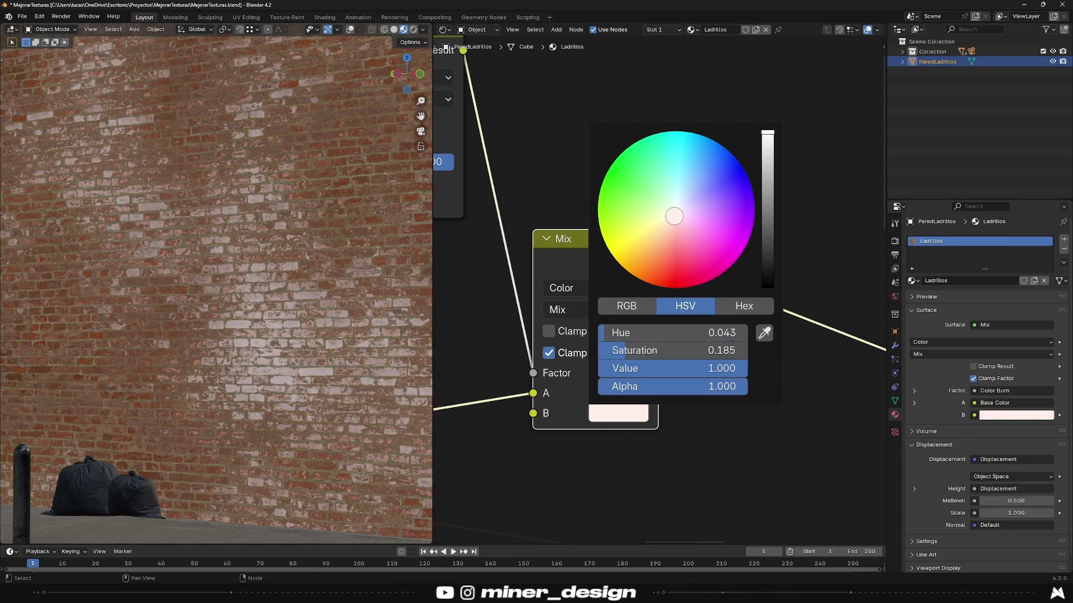
scroll(673, 399, down, 5)
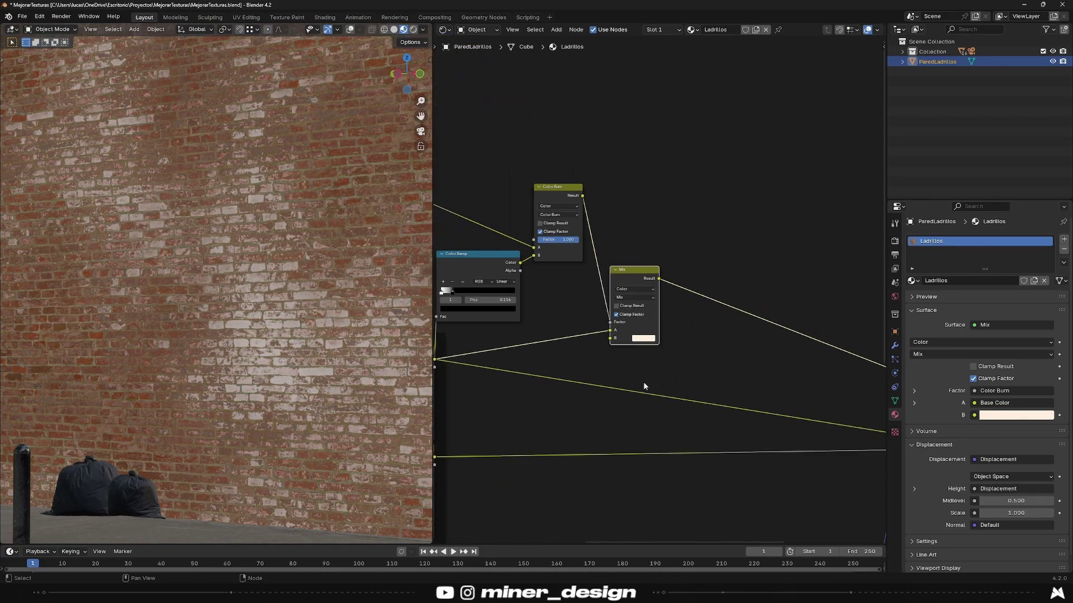
scroll(615, 358, up, 2)
Step: Connect Mix Result to the Principled BSDF Base Color and view the wall in Rendered shading
mouse_move(494, 217)
mouse_down()
mouse_move(717, 362)
mouse_move(766, 362)
mouse_up()
scroll(664, 352, up, 3)
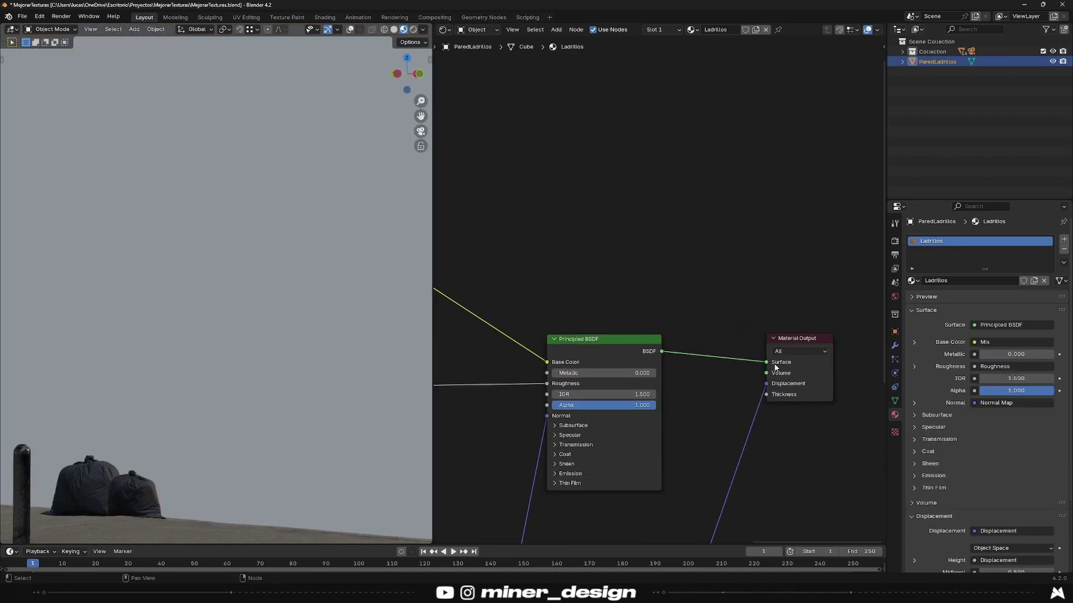
middle_drag(245, 310, 268, 331)
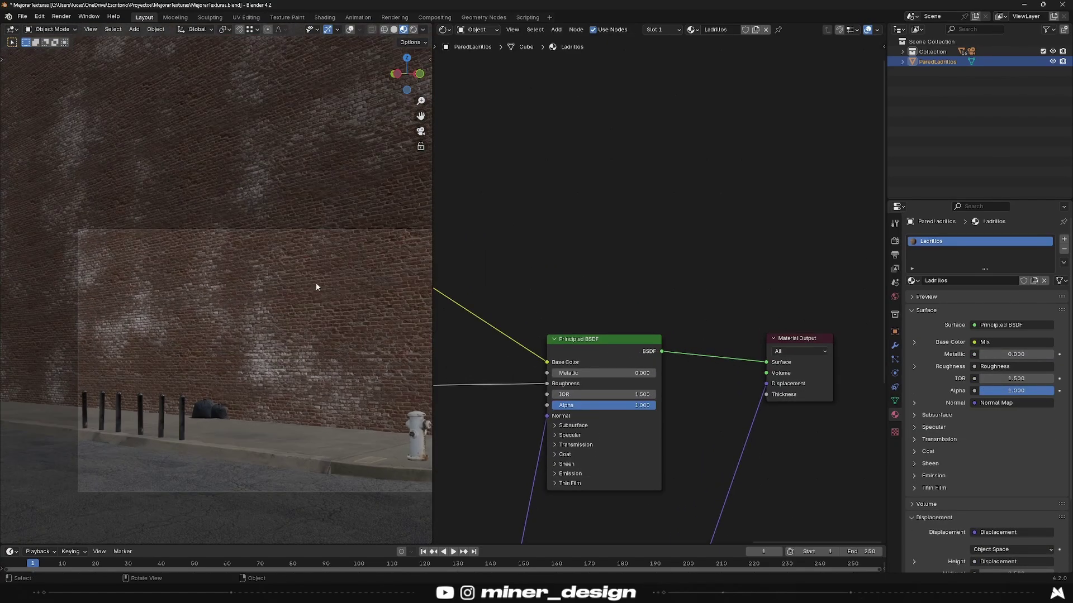
click(413, 29)
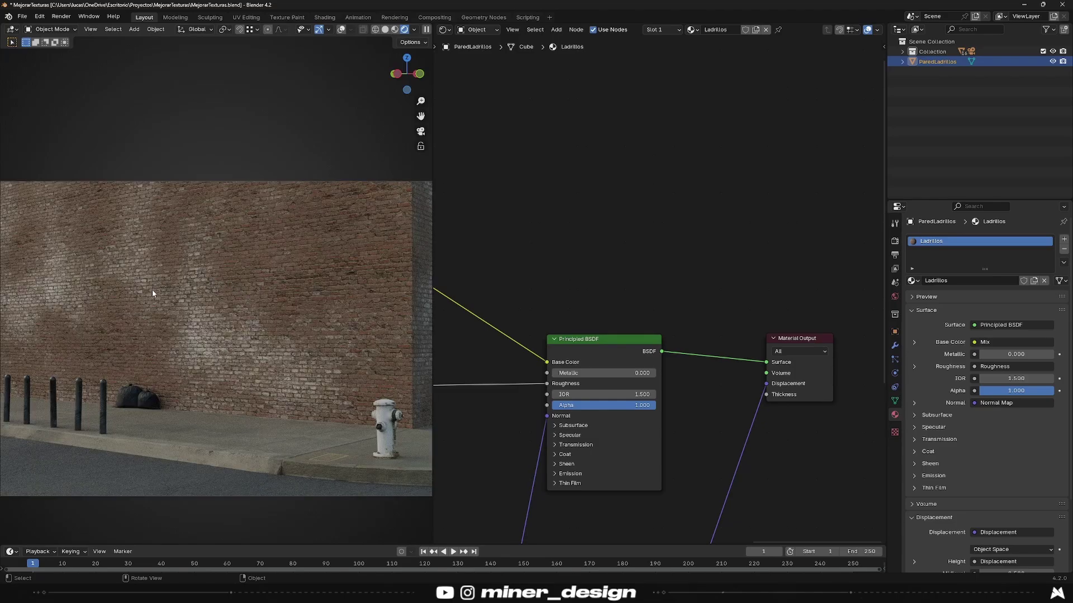
scroll(244, 330, up, 2)
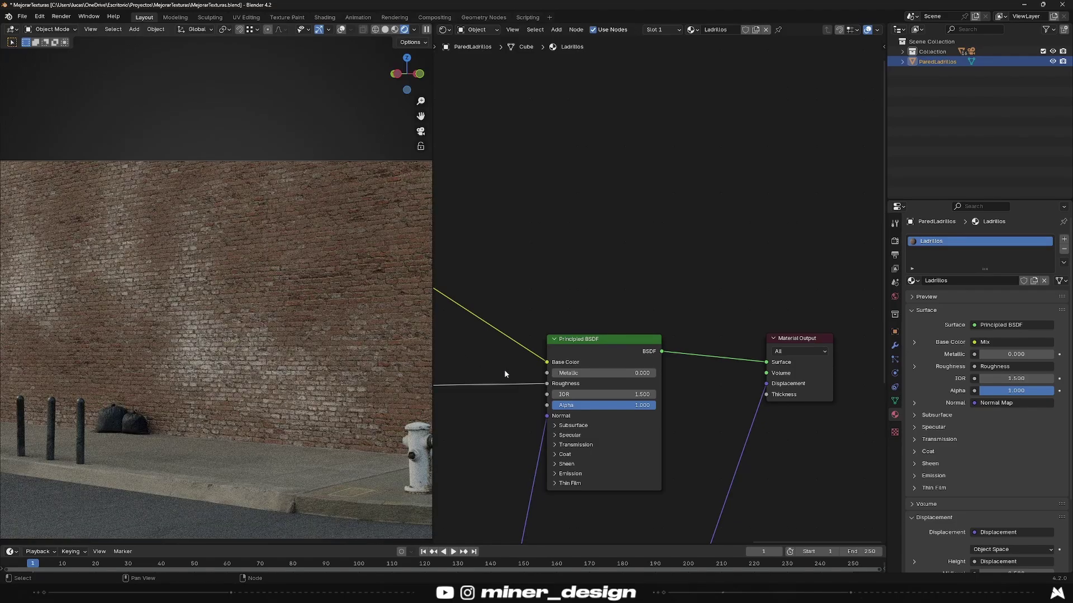
Step: Sample a brick colour from the render into the Mix B colour
middle_drag(504, 370, 731, 352)
scroll(750, 336, up, 3)
click(711, 304)
click(826, 293)
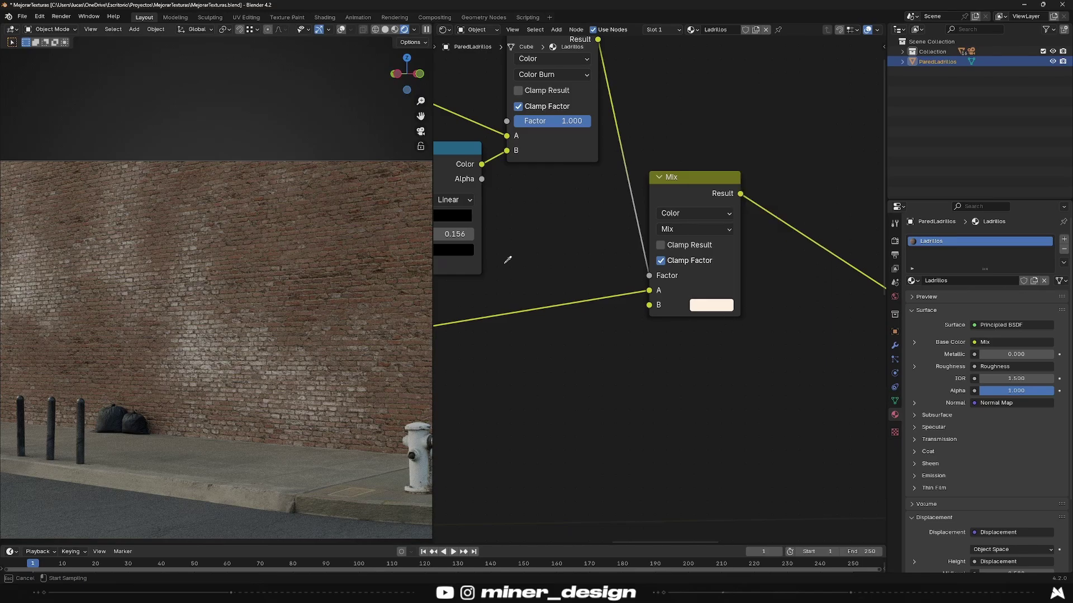
click(328, 249)
Step: Make the B colour a warm peach (hue 0.079, saturation 0.578, value 0.691) in Material Preview
click(712, 304)
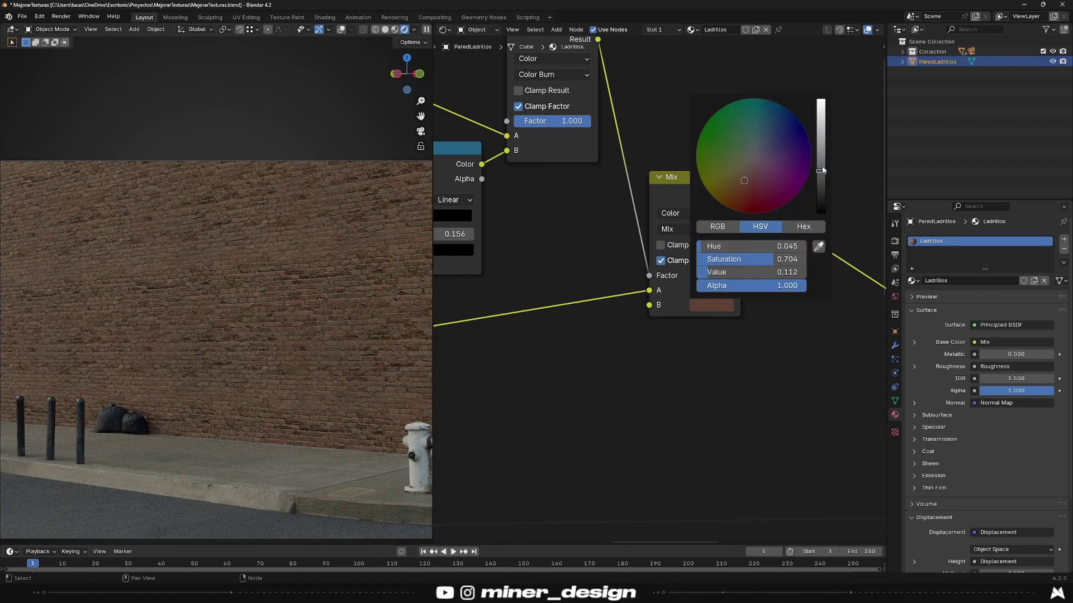
mouse_move(820, 170)
mouse_down()
mouse_move(821, 100)
mouse_move(821, 213)
mouse_move(820, 116)
mouse_up()
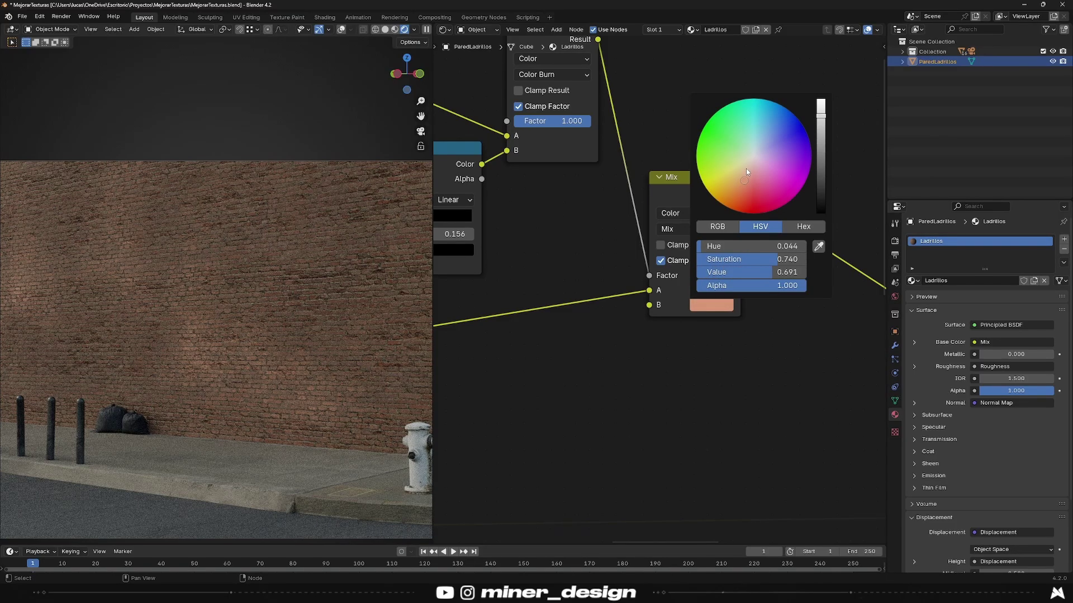
drag(744, 181, 744, 171)
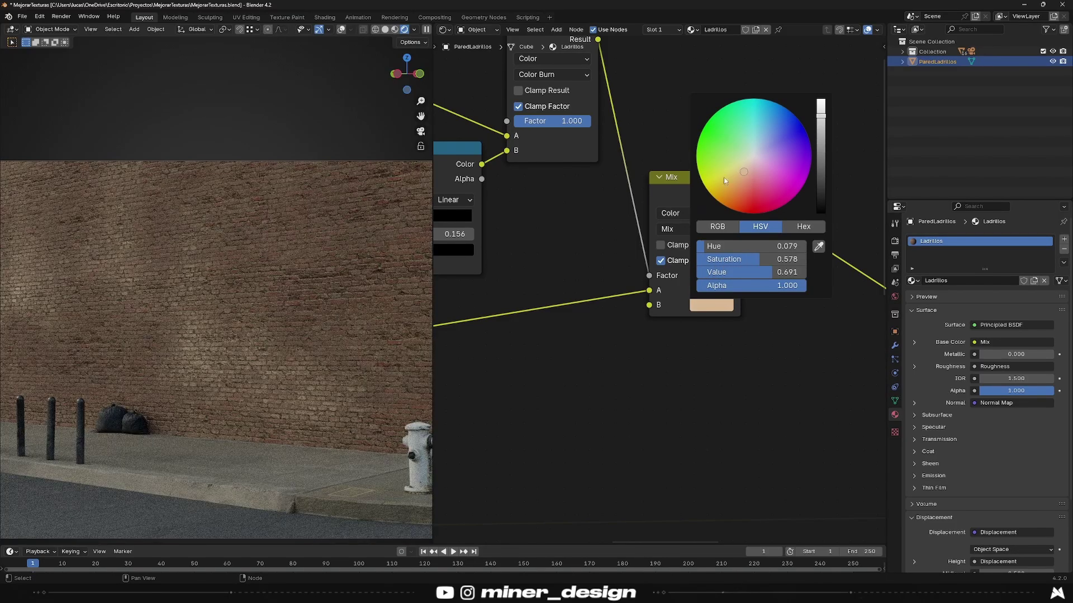
scroll(136, 278, up, 3)
click(393, 32)
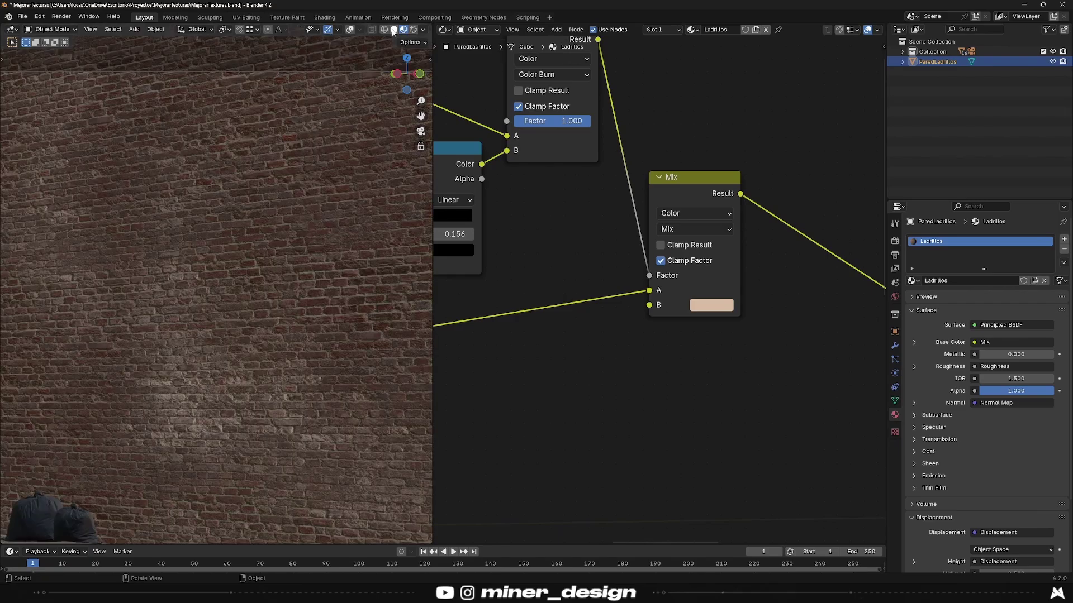
scroll(277, 305, down, 5)
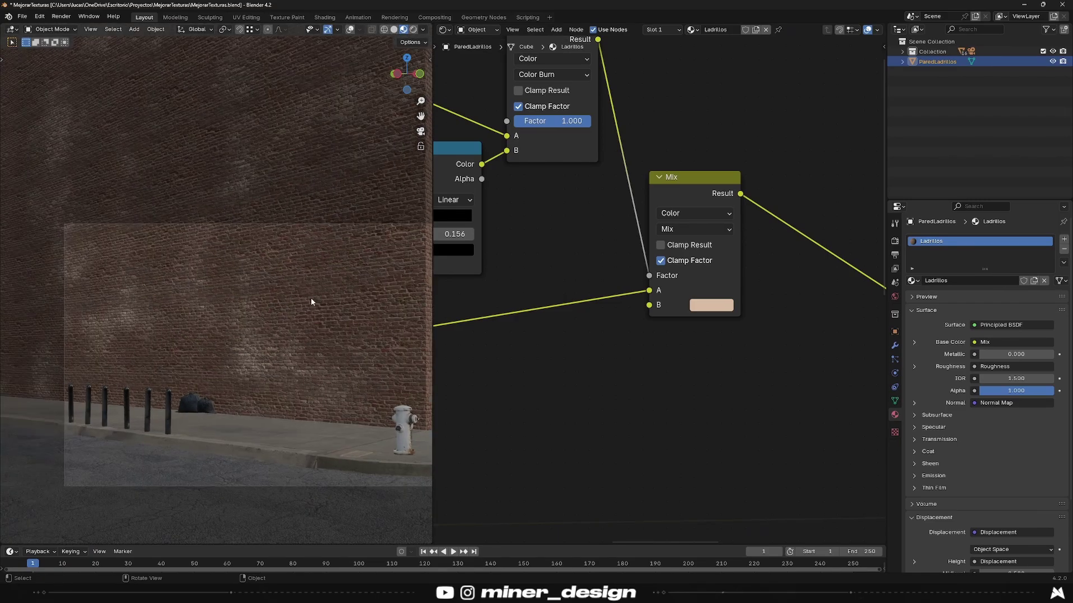
scroll(659, 335, down, 2)
middle_drag(559, 279, 782, 391)
Step: Move the Mix node beside Color Burn and frame the Noise, Color Ramp, Color Burn and Mix nodes
scroll(782, 391, down, 2)
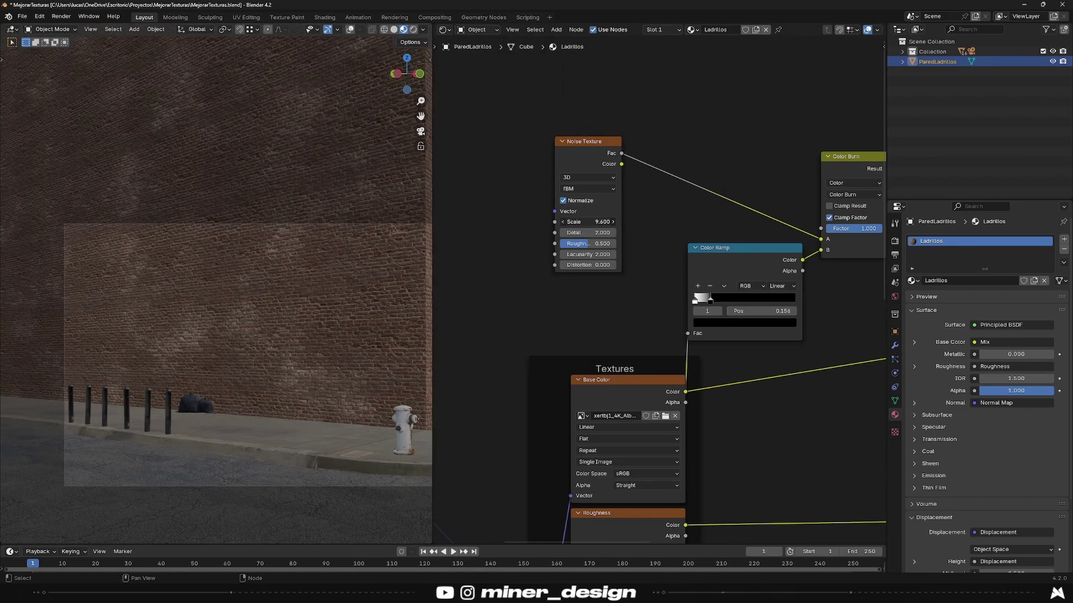
drag(720, 275, 720, 255)
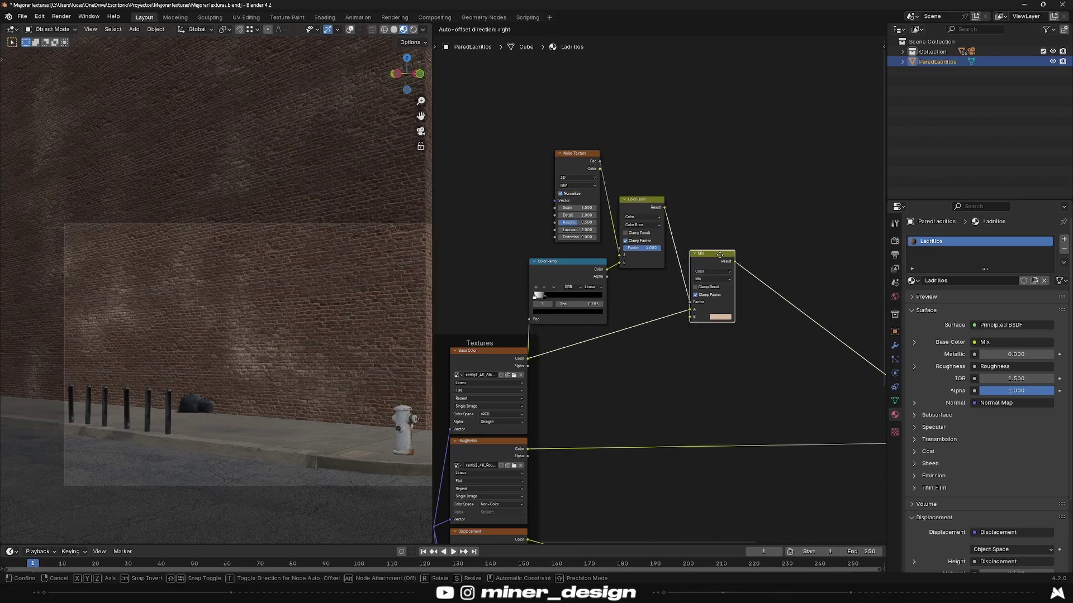
click(713, 223)
key(ctrl+j)
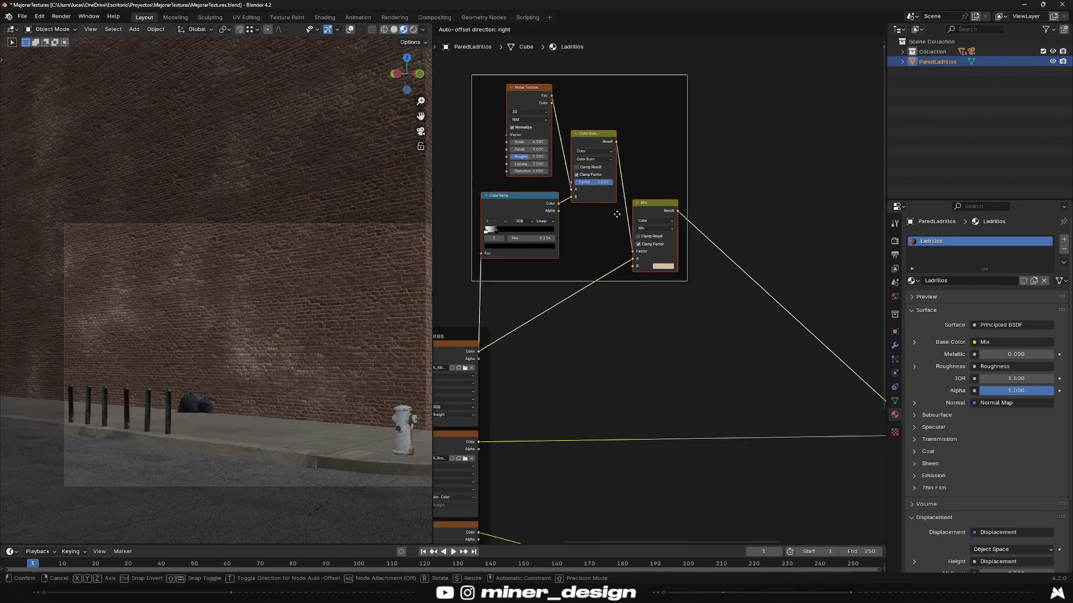
key(Home)
middle_drag(610, 205, 551, 241)
scroll(535, 270, up, 1)
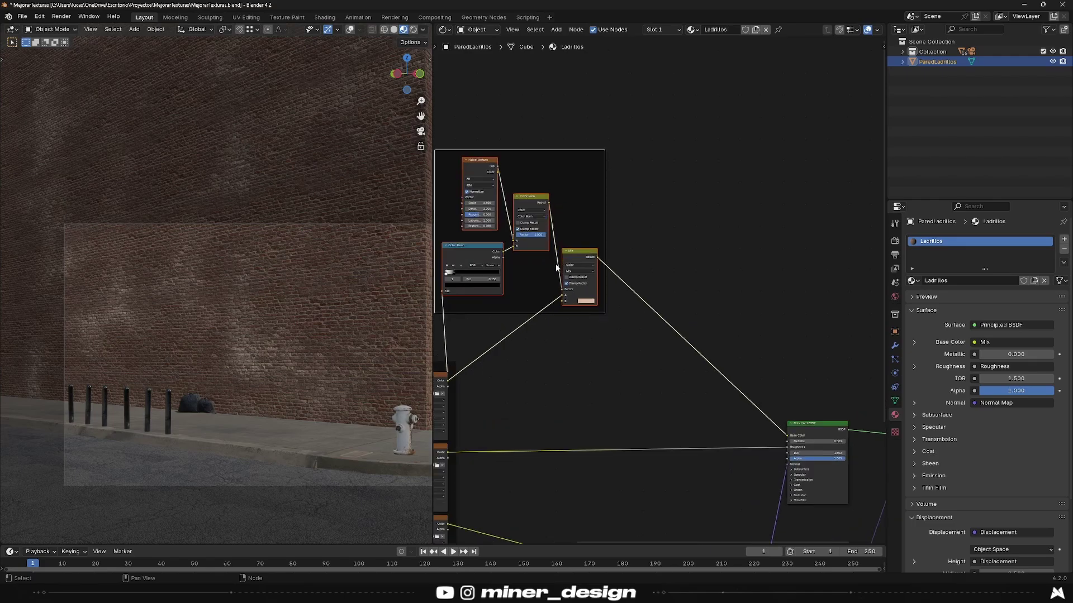
Step: Duplicate the dirt-mask frame and place the copy to the right of the original
key(shift+d)
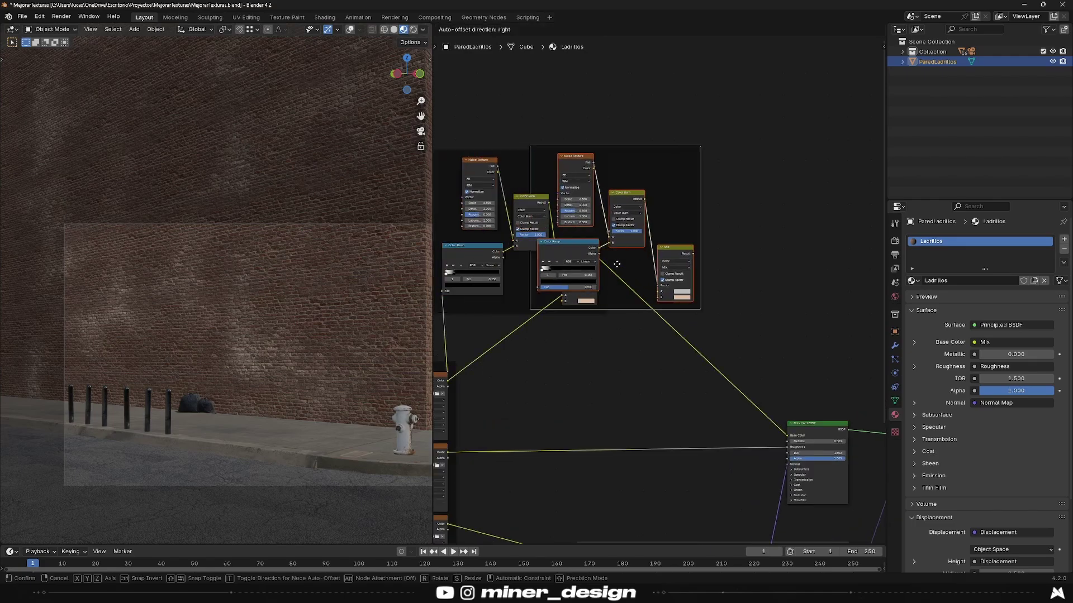
click(719, 272)
scroll(579, 246, down, 1)
scroll(578, 246, down, 1)
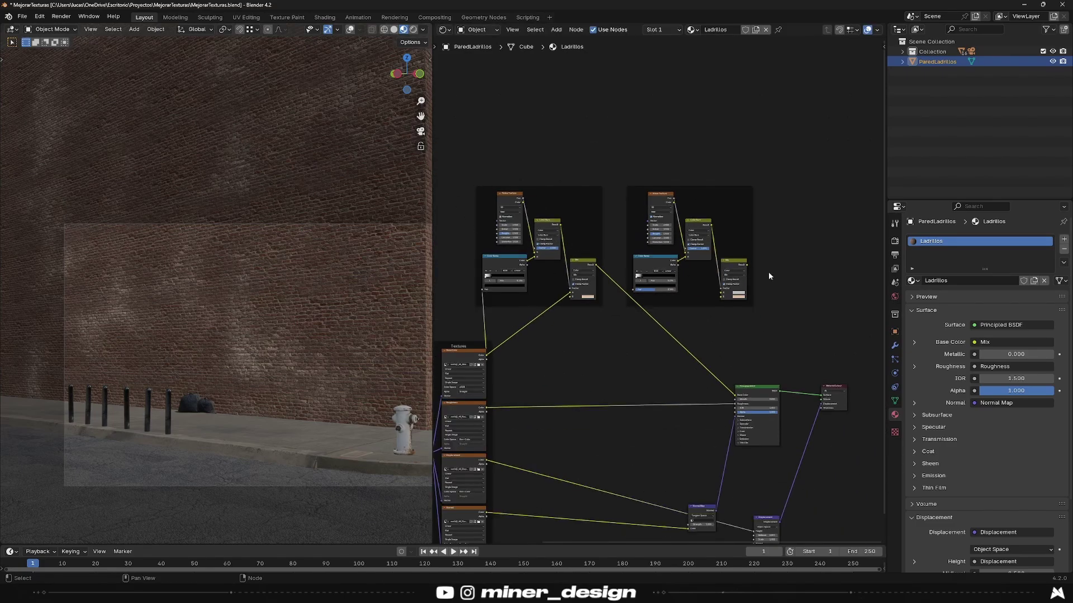
scroll(651, 299, up, 1)
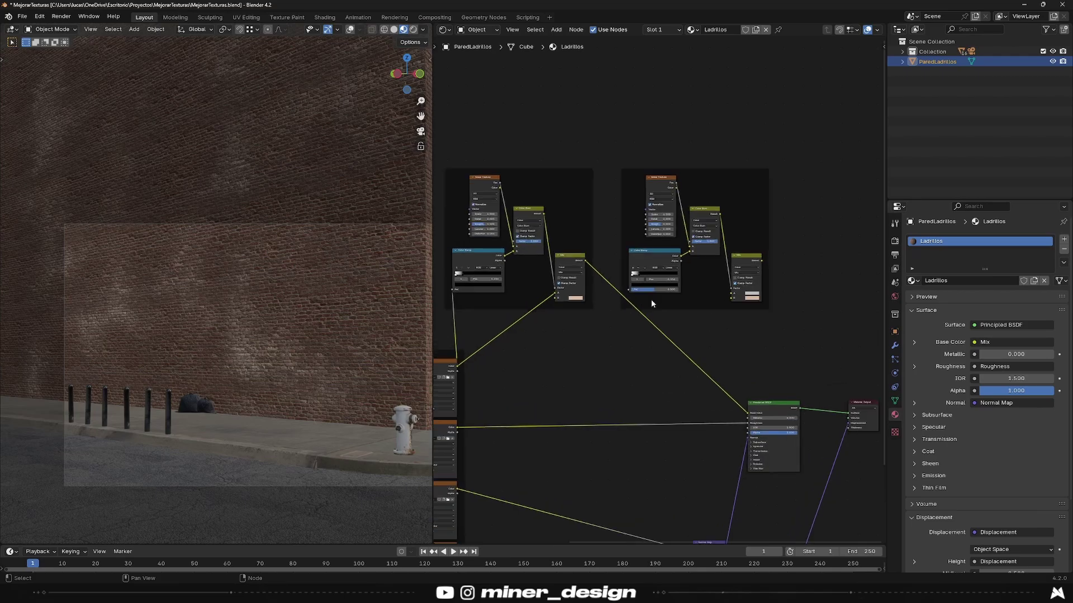
scroll(655, 333, up, 1)
scroll(653, 330, up, 1)
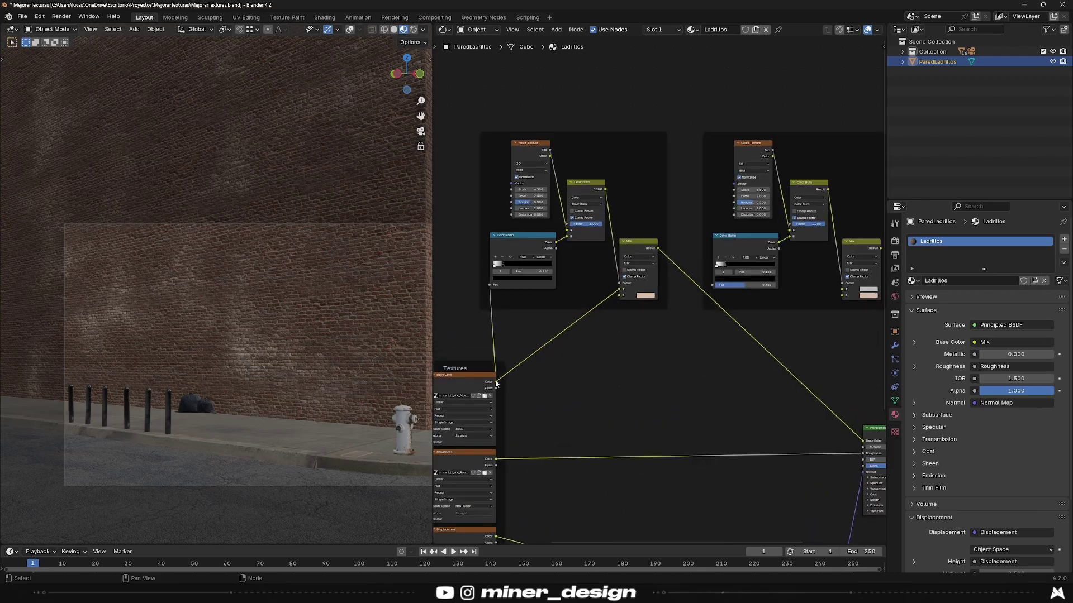
Step: Wire the texture into the copy's Color Ramp Fac, first Mix into second Mix, second Mix into Base Color
drag(495, 382, 716, 286)
middle_drag(627, 350, 609, 351)
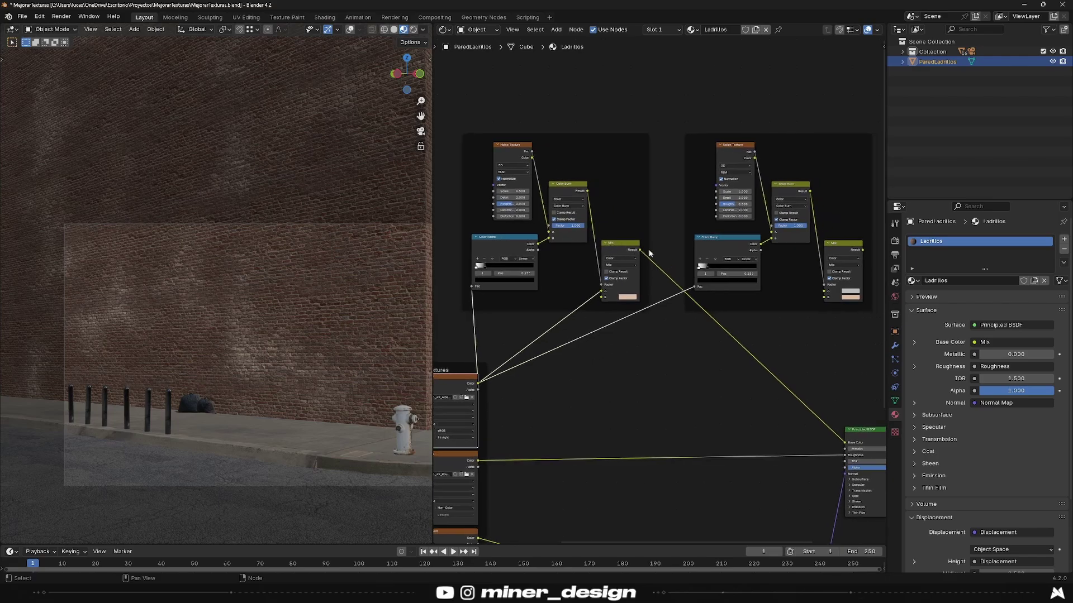
drag(640, 252, 740, 293)
scroll(745, 295, up, 1)
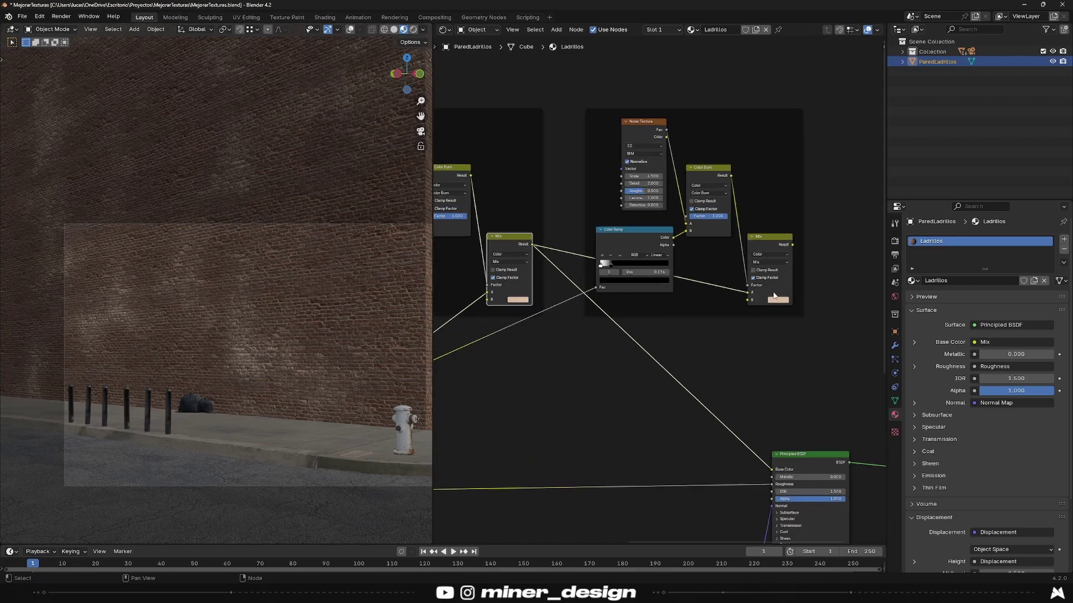
drag(792, 245, 772, 471)
Step: Darken the second Mix B colour to dark brown (value about 0.089) and adjust the copied noise Scale
scroll(648, 318, up, 1)
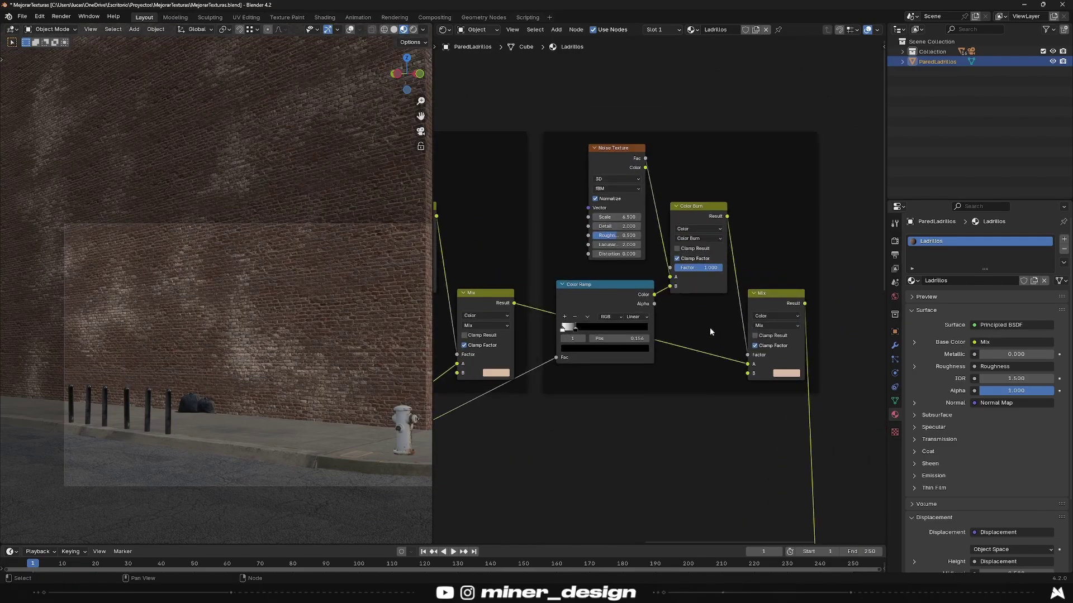
click(788, 378)
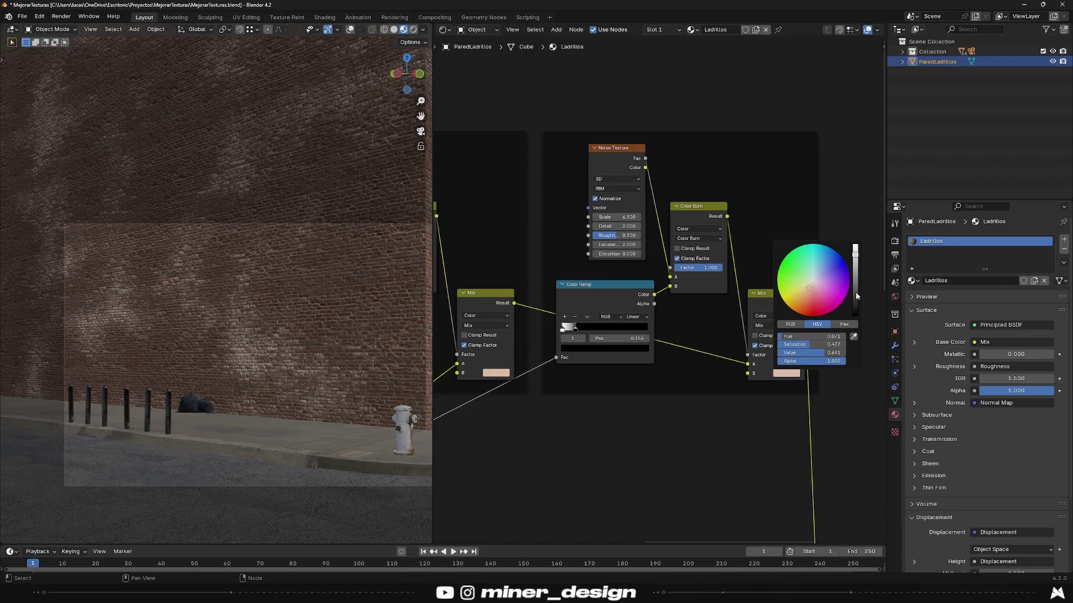
drag(855, 271, 855, 308)
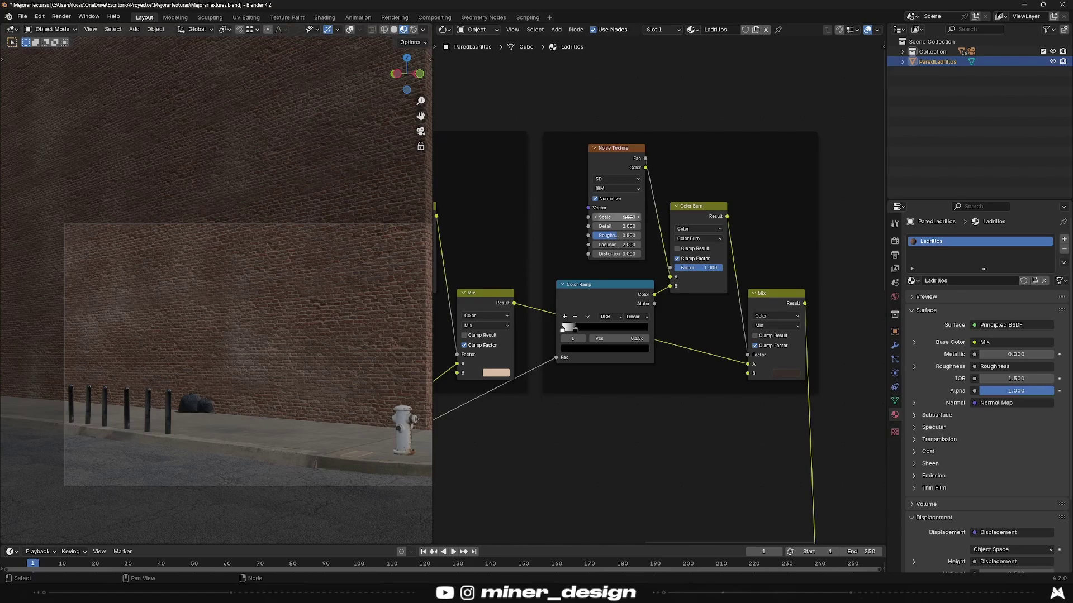
drag(624, 217, 615, 217)
click(615, 179)
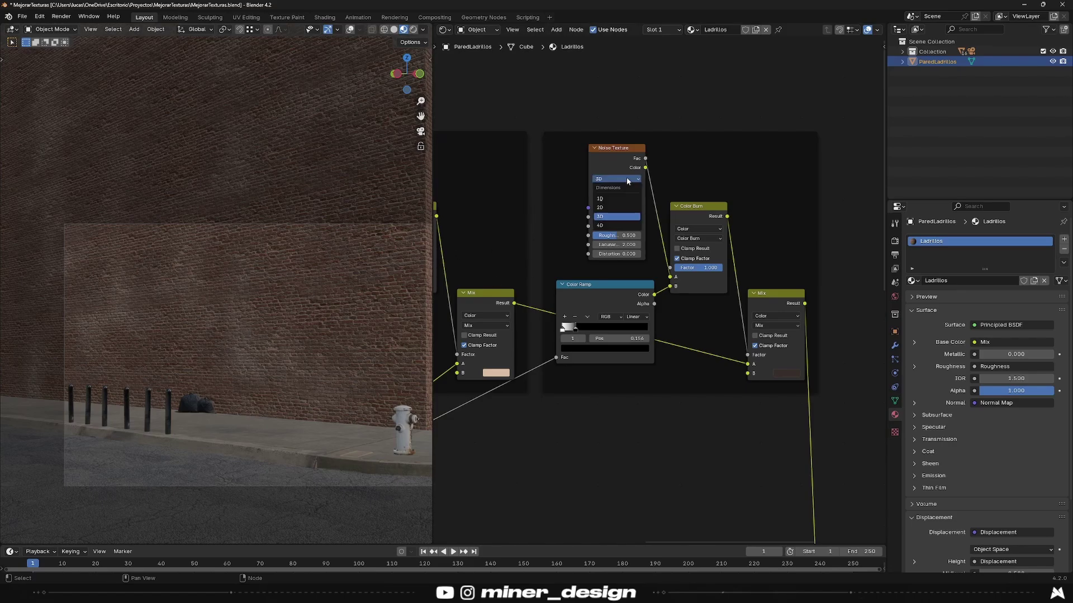
Step: Switch the duplicated Noise Texture to 4D, change its W value, and make the Mix colour nearly black
click(610, 225)
scroll(669, 244, up, 3)
drag(678, 244, 692, 245)
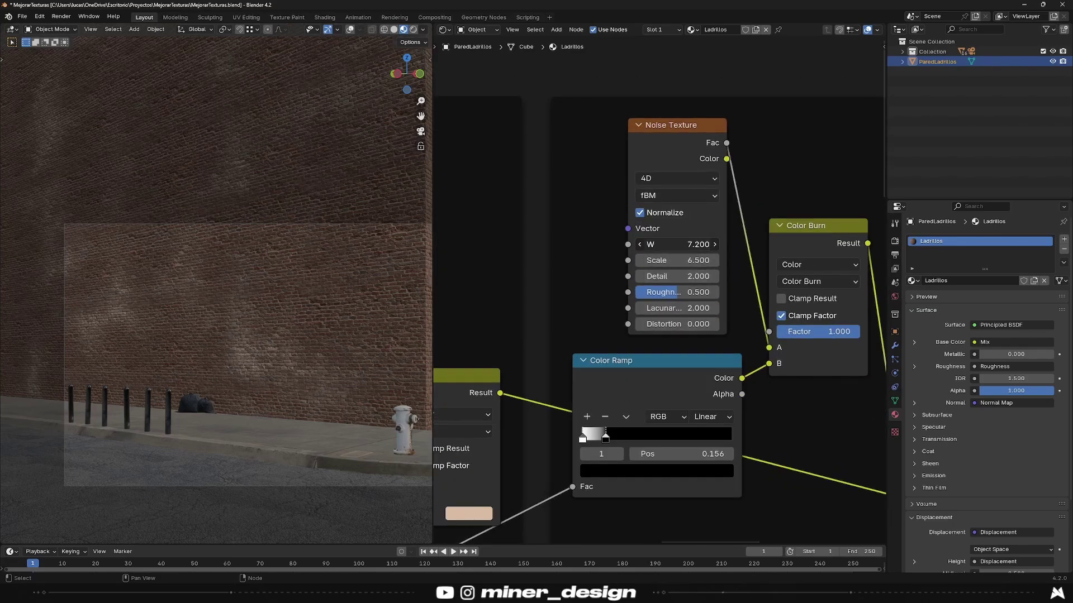
middle_drag(692, 244, 518, 145)
click(793, 415)
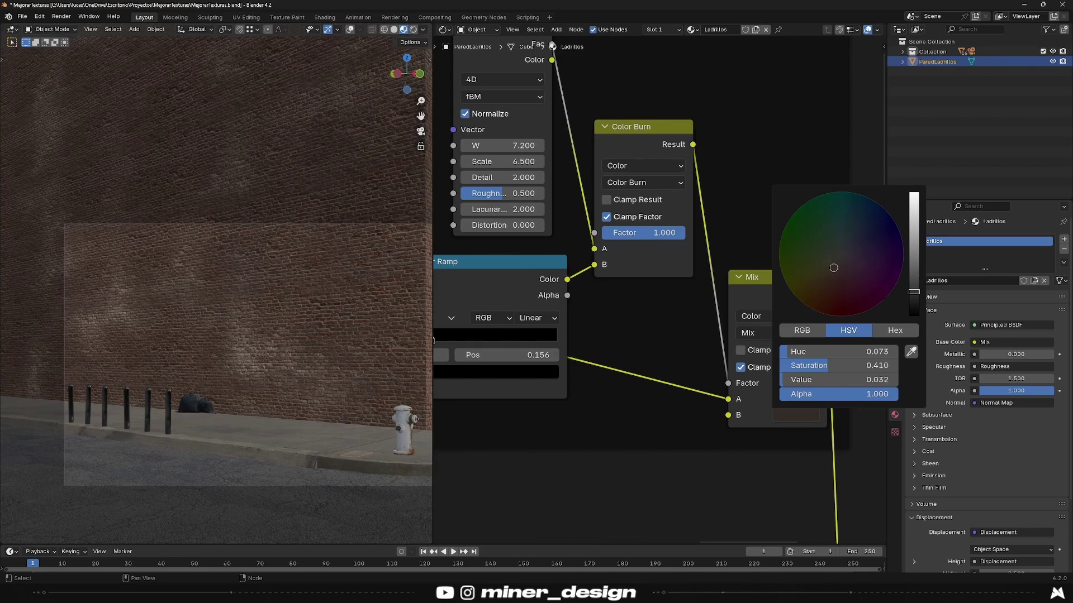
drag(914, 294, 914, 305)
Step: Slide the Color Ramp stops close together, to about 0.015 and 0.130
middle_drag(431, 339, 583, 383)
mouse_move(583, 383)
mouse_down()
mouse_move(602, 383)
mouse_move(574, 385)
mouse_up()
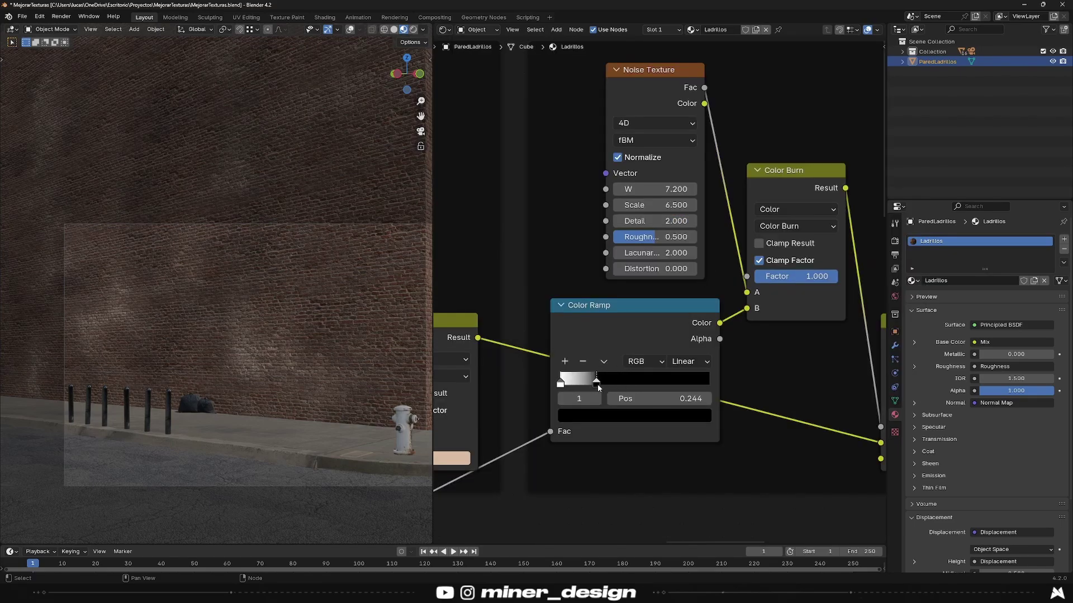
scroll(574, 385, up, 3)
drag(645, 350, 649, 352)
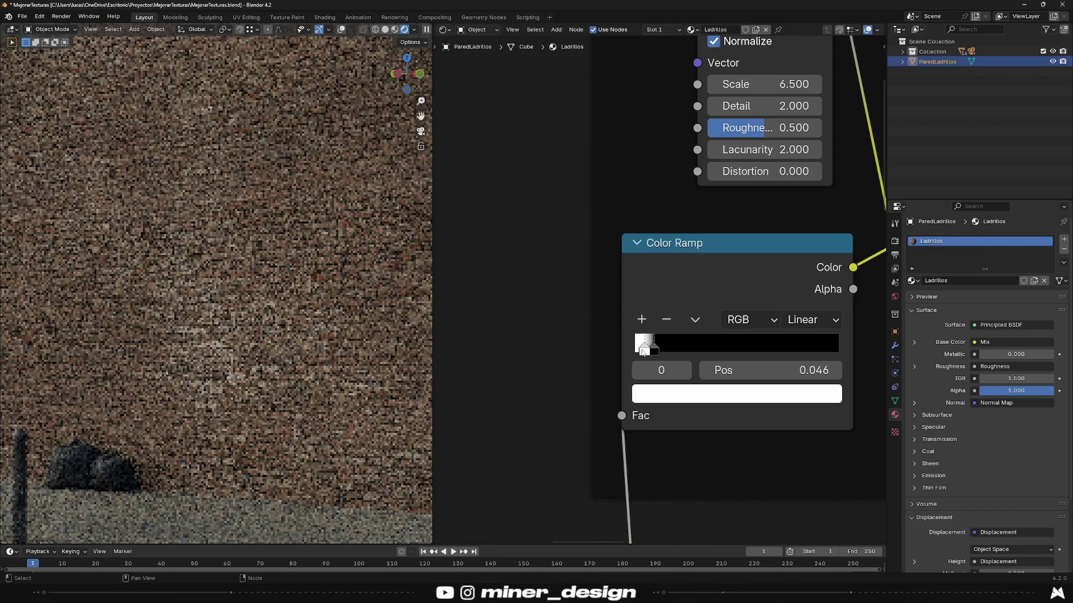
click(650, 350)
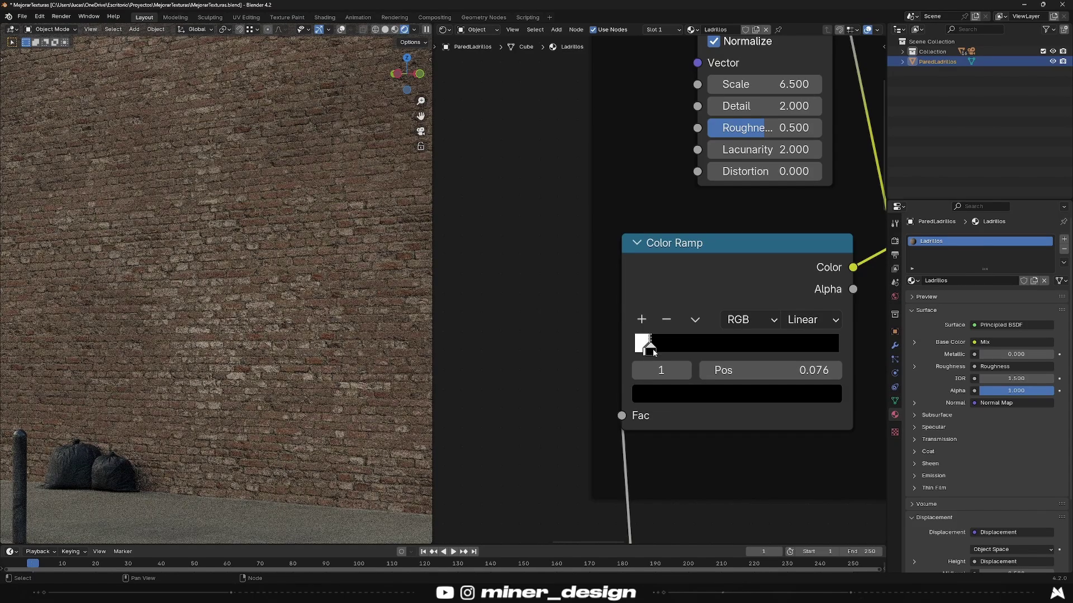
scroll(219, 308, up, 3)
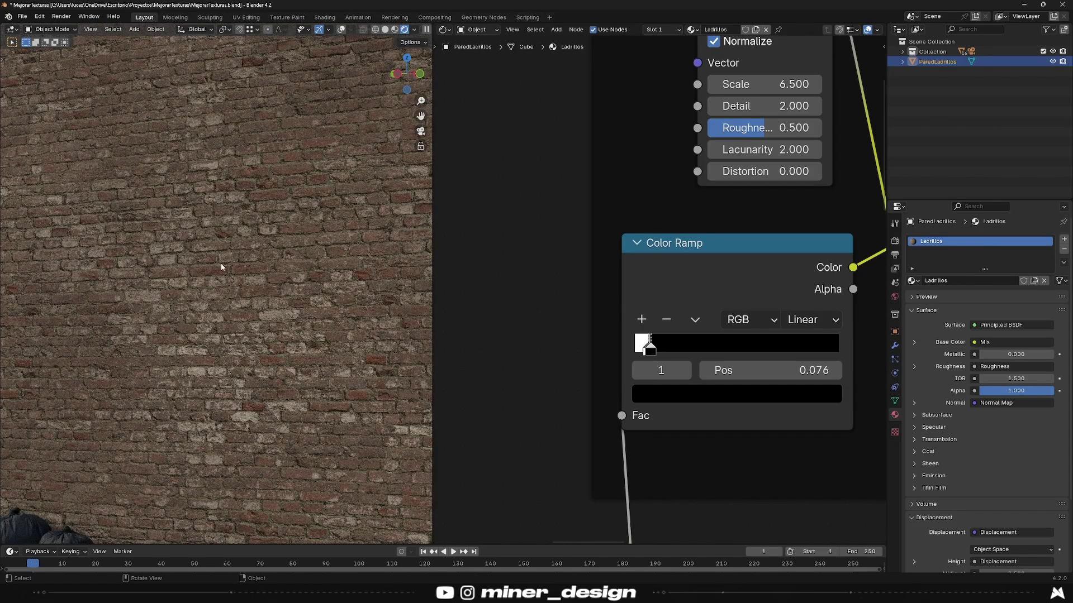
scroll(232, 296, down, 5)
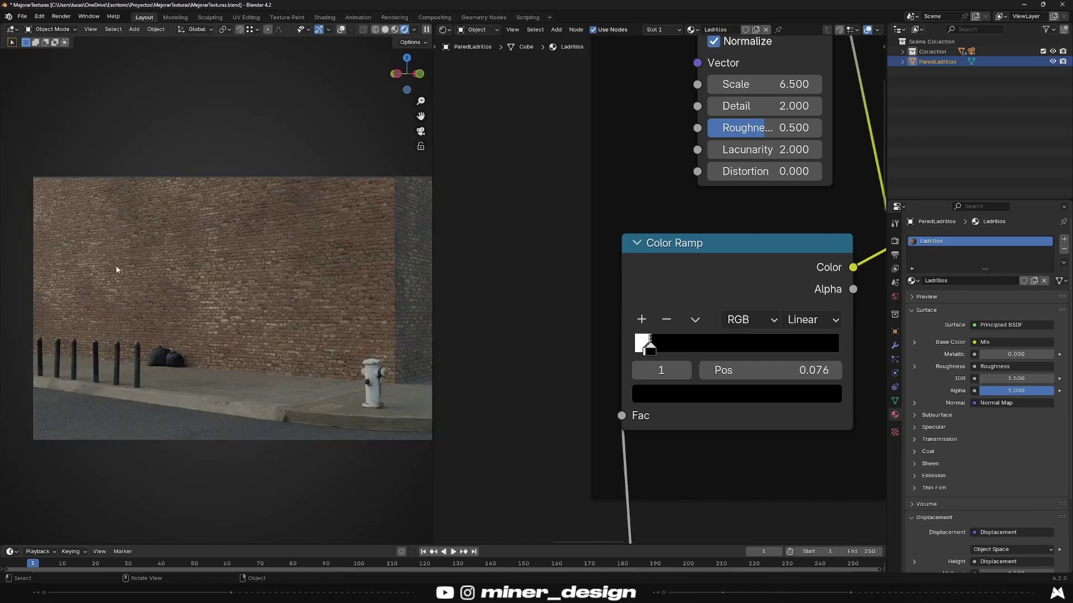
middle_drag(759, 322, 646, 301)
scroll(645, 302, down, 1)
drag(618, 325, 637, 326)
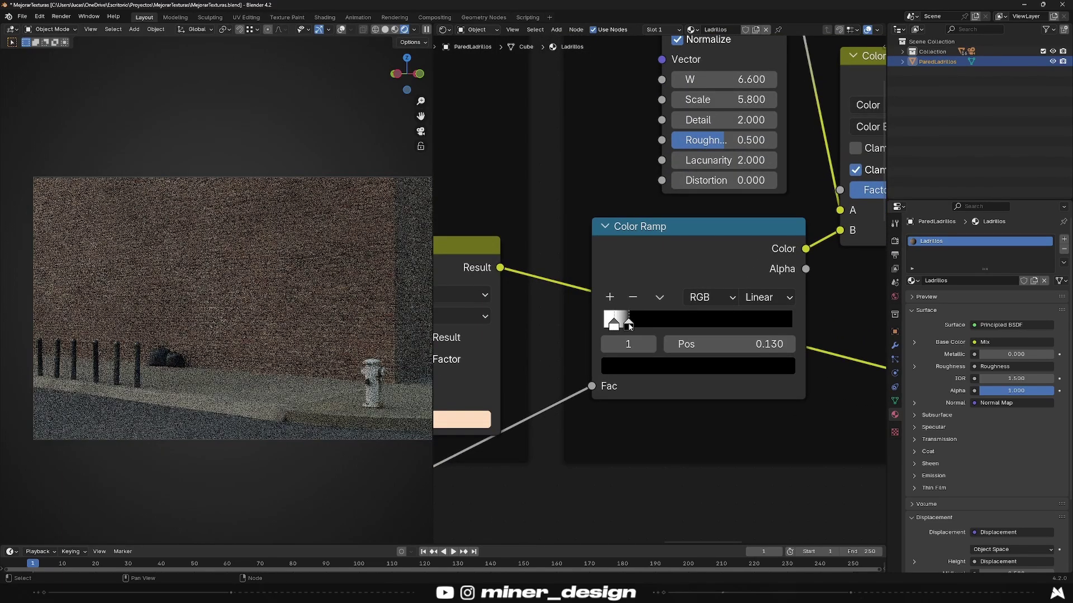
Step: Connect the Mix Result to Base Color and save the blend file
key(Home)
key(Home)
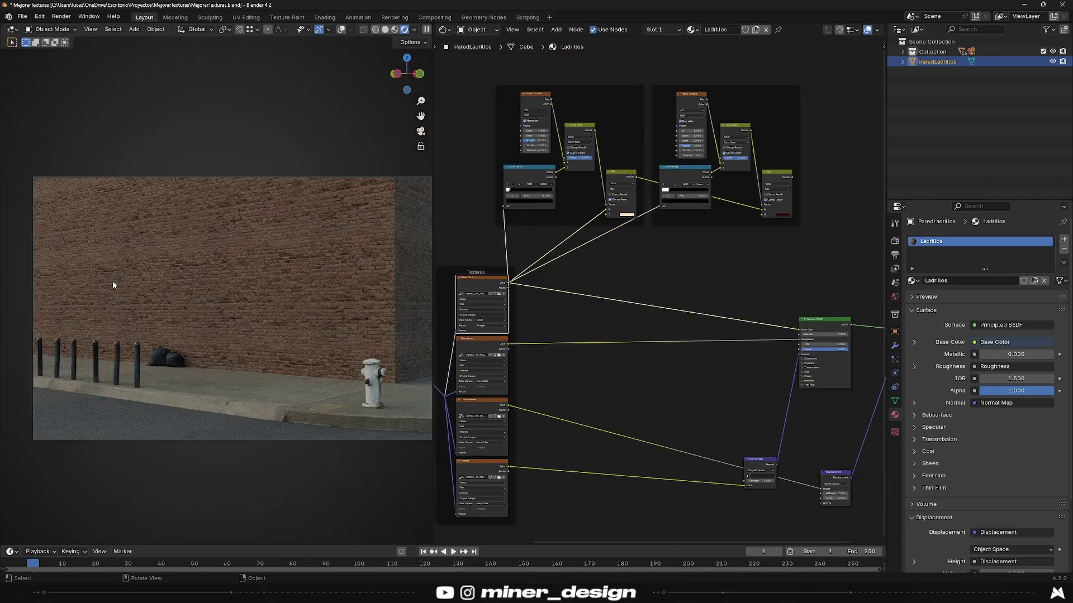
drag(792, 177, 799, 329)
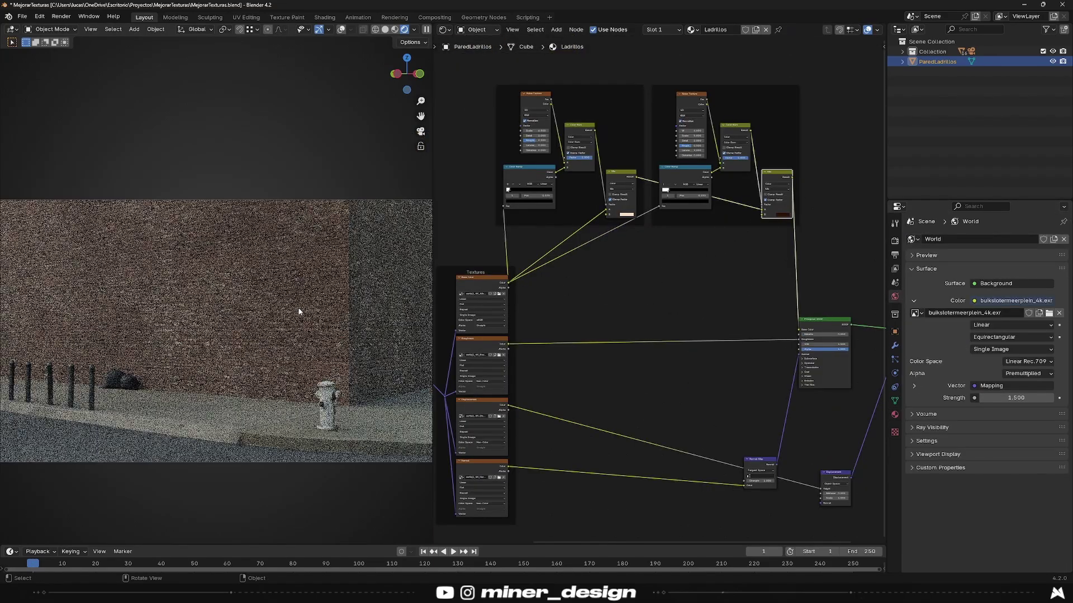
key(ctrl+s)
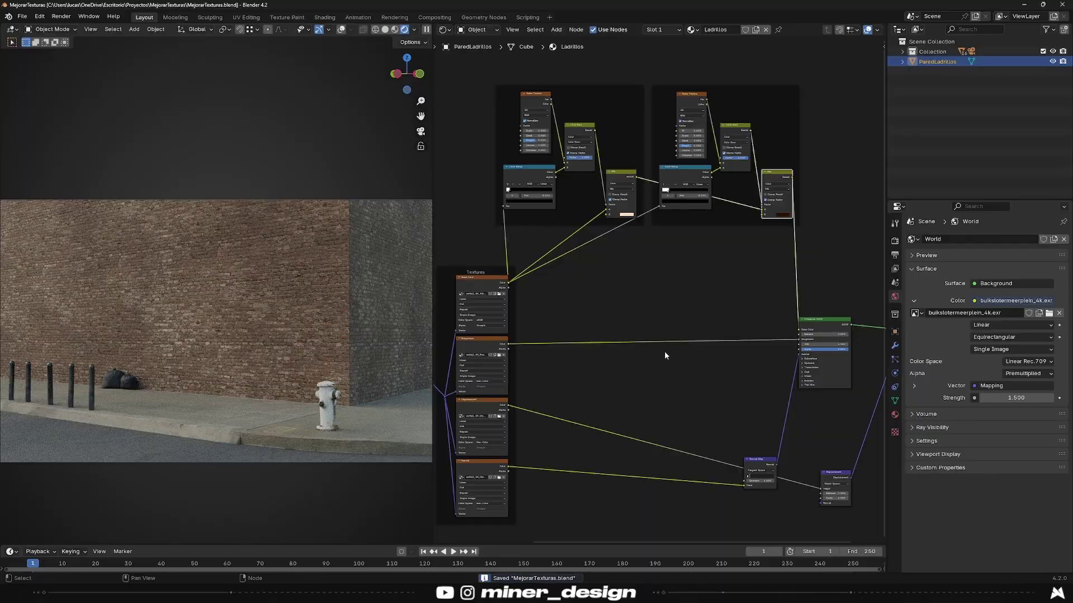
scroll(665, 356, down, 1)
middle_drag(665, 355, 670, 306)
scroll(299, 304, up, 5)
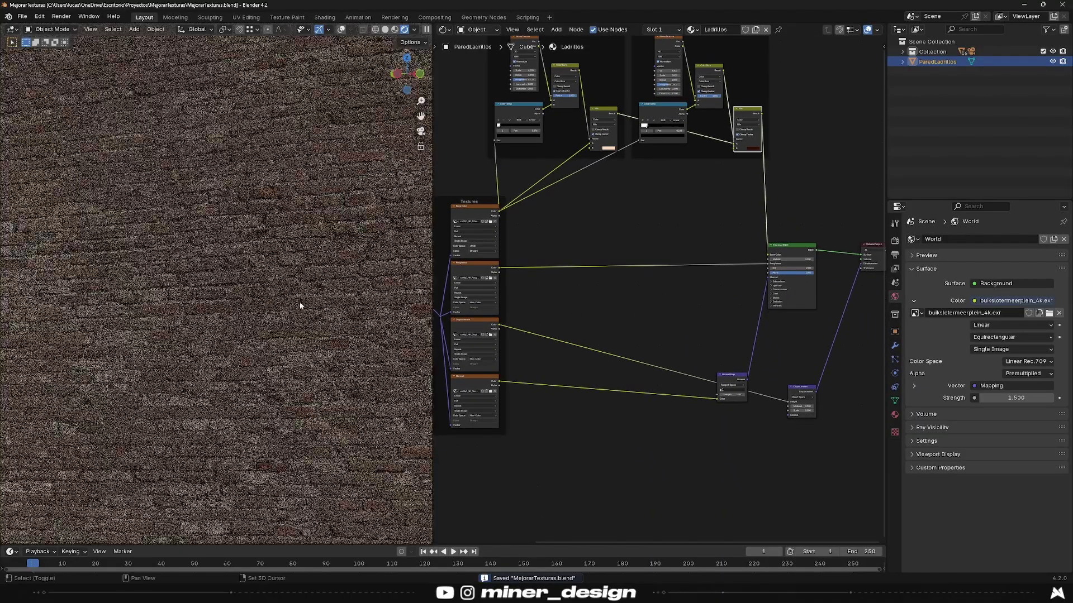
scroll(272, 318, up, 3)
scroll(296, 312, up, 3)
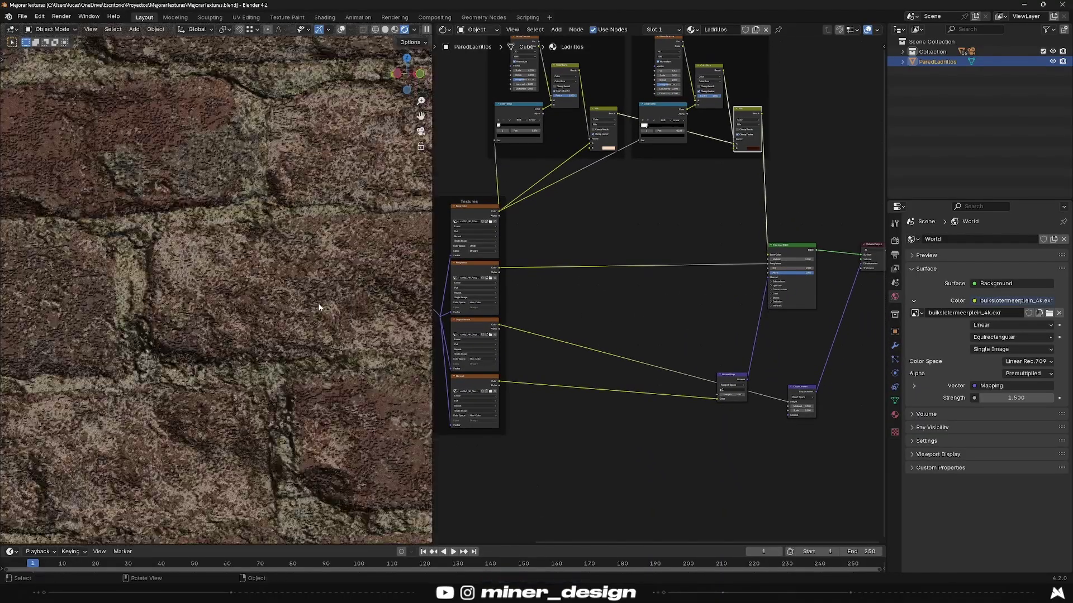
scroll(321, 307, down, 2)
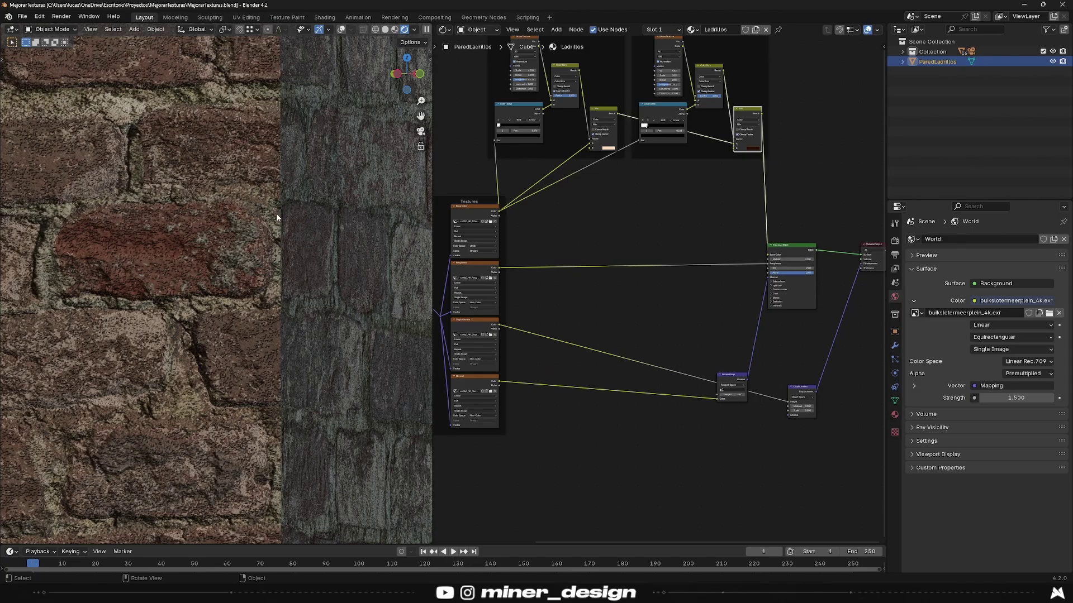
Step: Check the wall's side face and move the Displacement node down beside the Normal Map
middle_drag(289, 292, 342, 281)
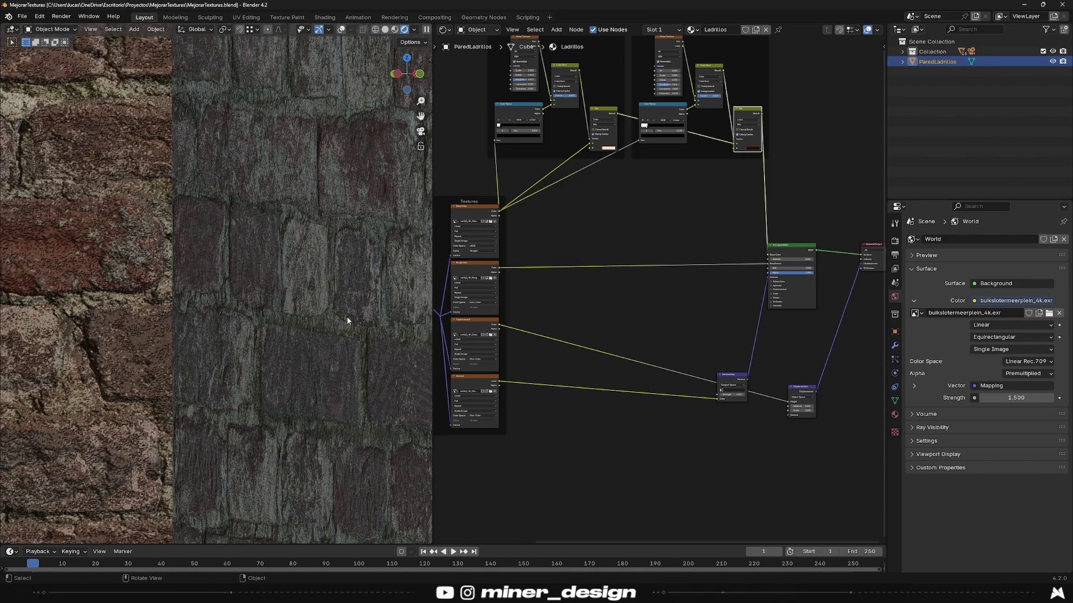
scroll(346, 316, down, 3)
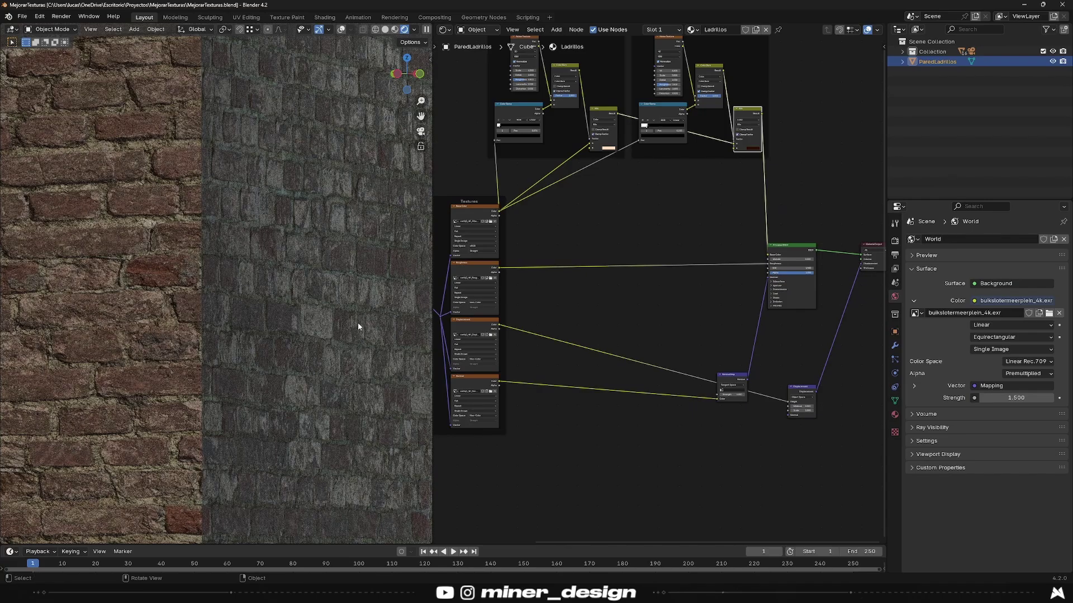
scroll(358, 323, up, 1)
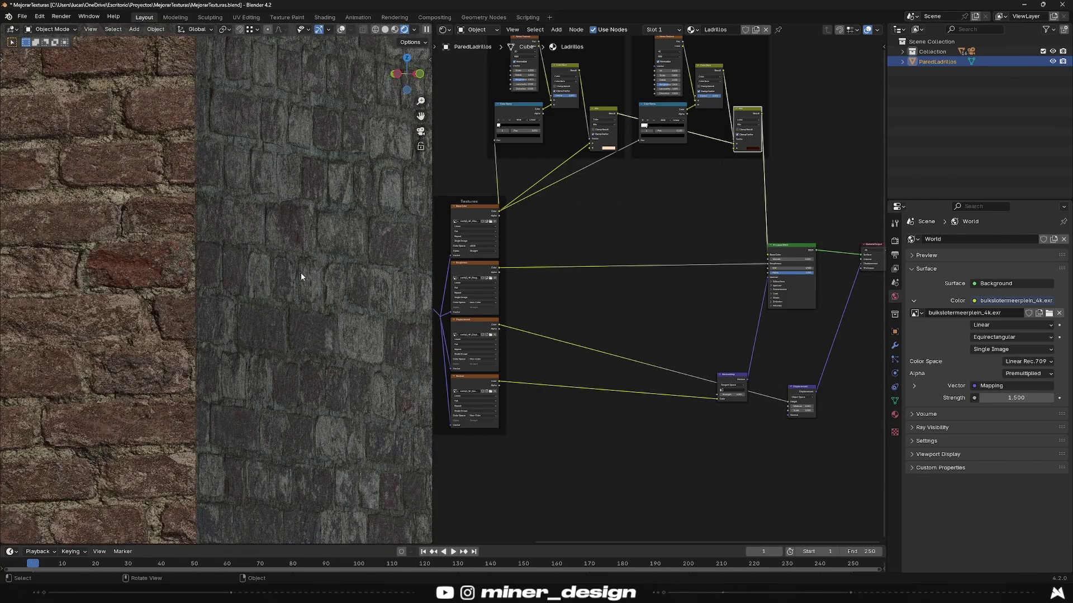
scroll(777, 380, up, 3)
middle_drag(777, 381, 678, 306)
drag(729, 314, 757, 272)
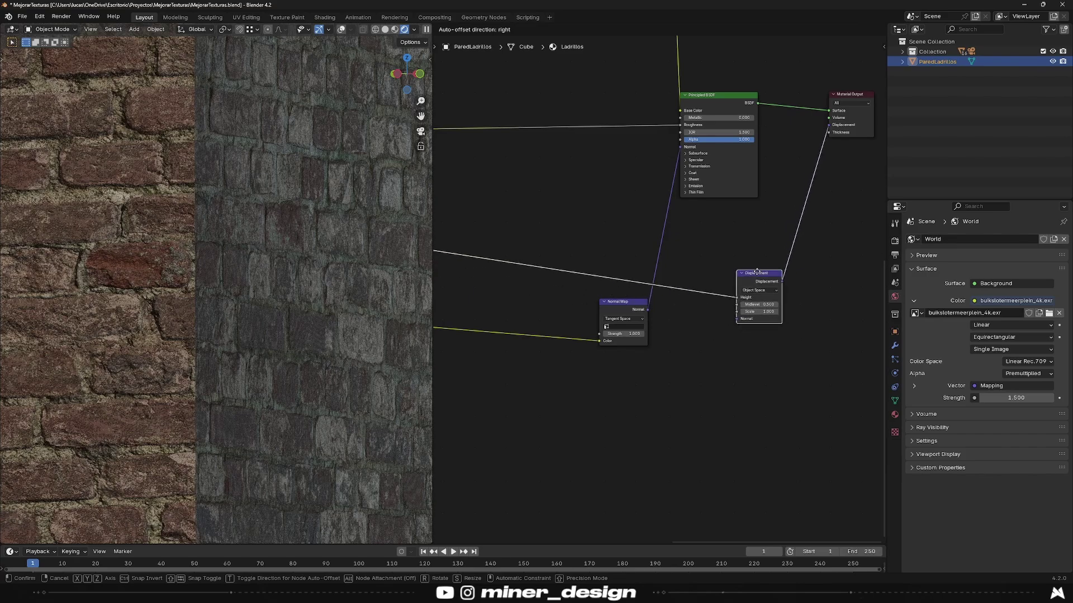
click(756, 272)
middle_drag(769, 302, 709, 322)
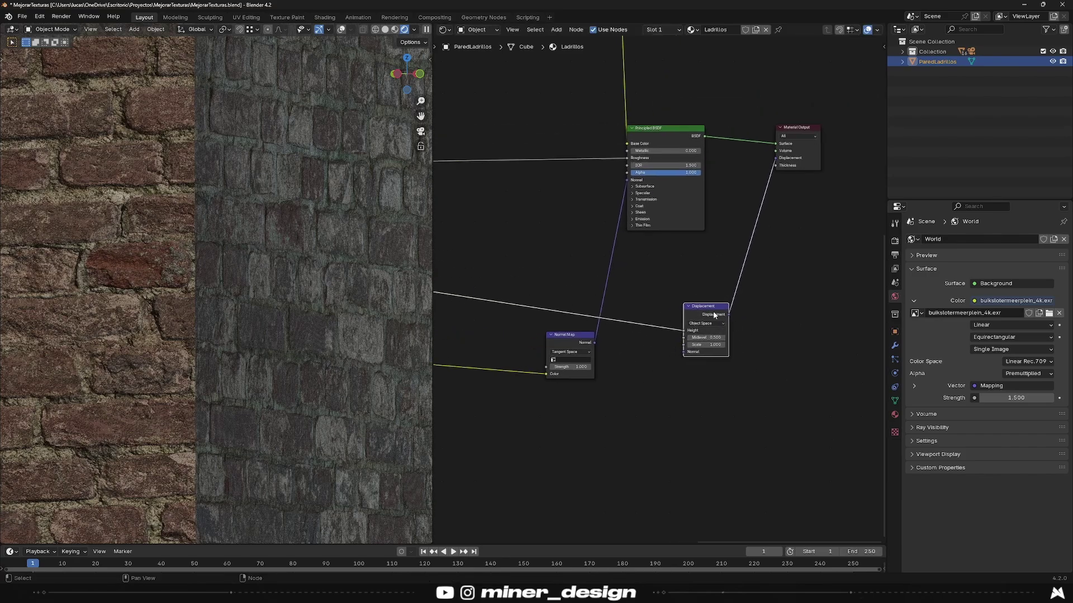
Step: Set the Ladrillos material's surface displacement method to Displacement Only
click(894, 414)
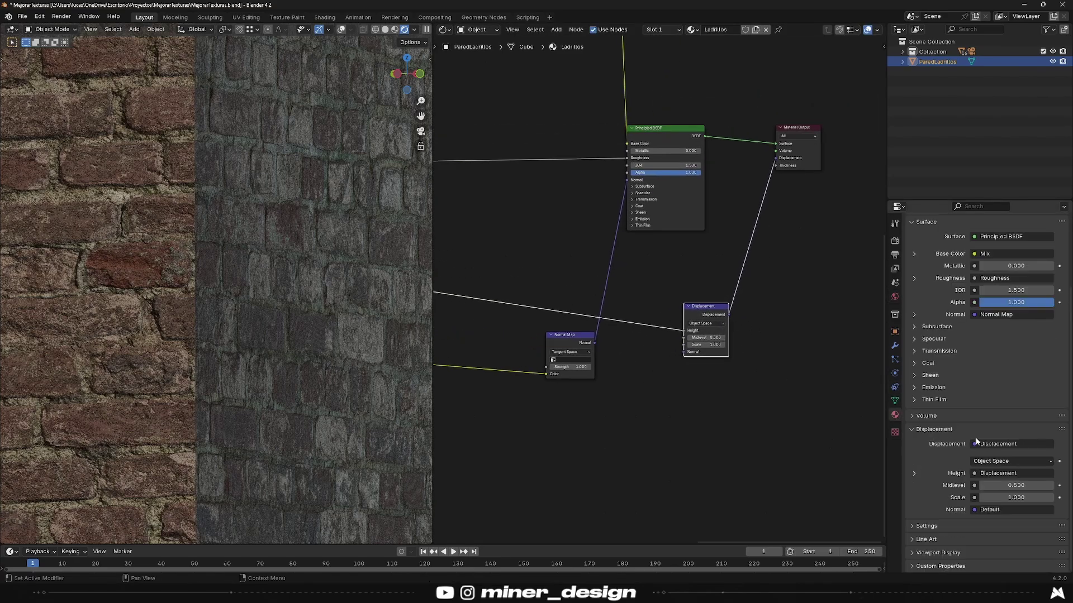
click(914, 526)
scroll(950, 475, down, 5)
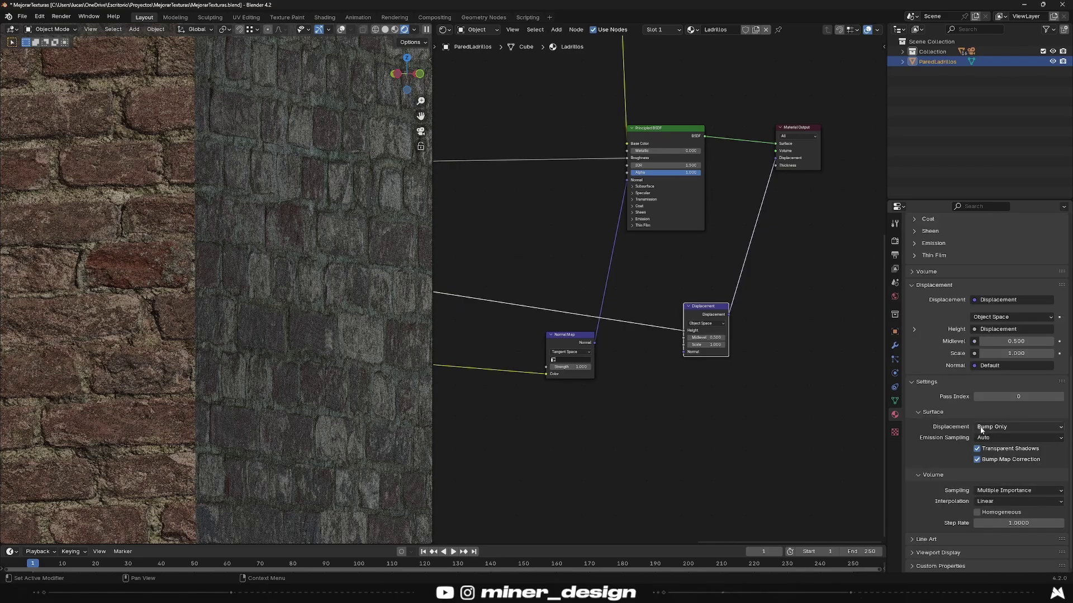
click(990, 426)
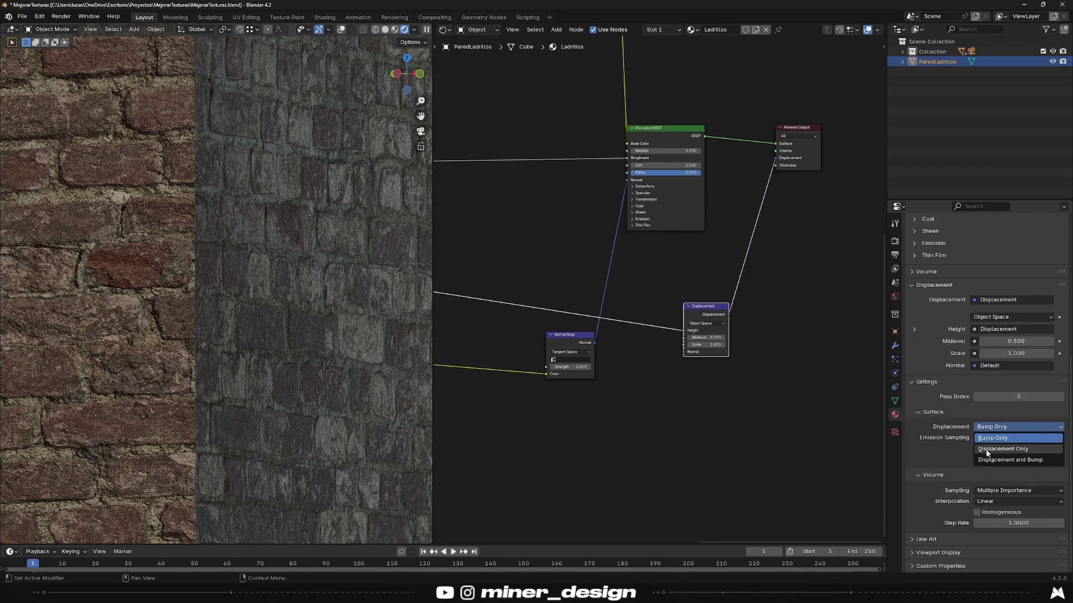
click(1024, 450)
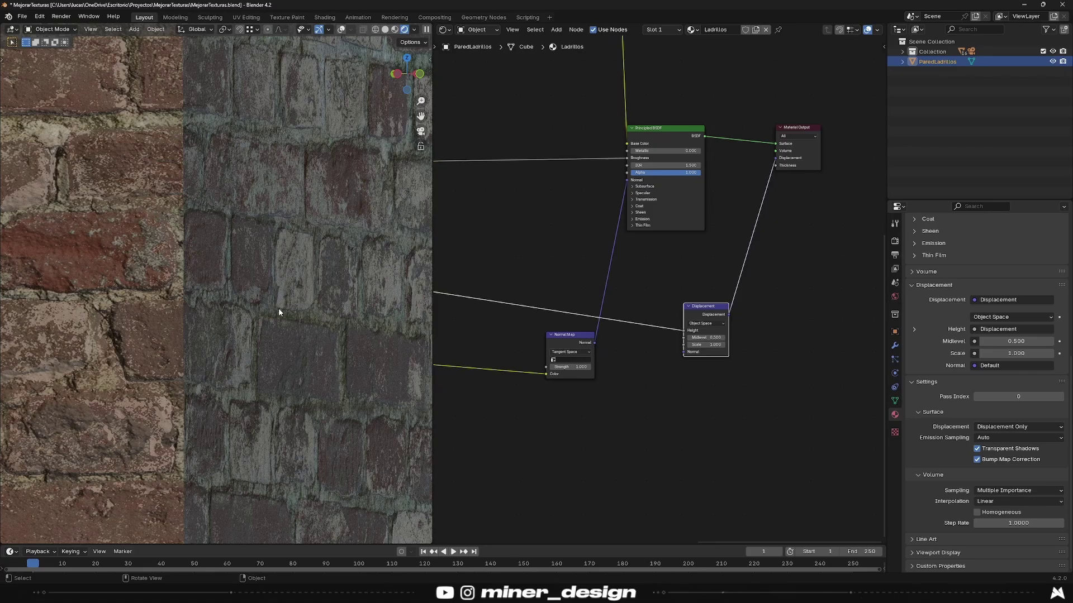
Step: From camera view, add 9 loop cuts across the ParedLadrillos wall mesh and return to Object Mode
key(KP_0)
key(Tab)
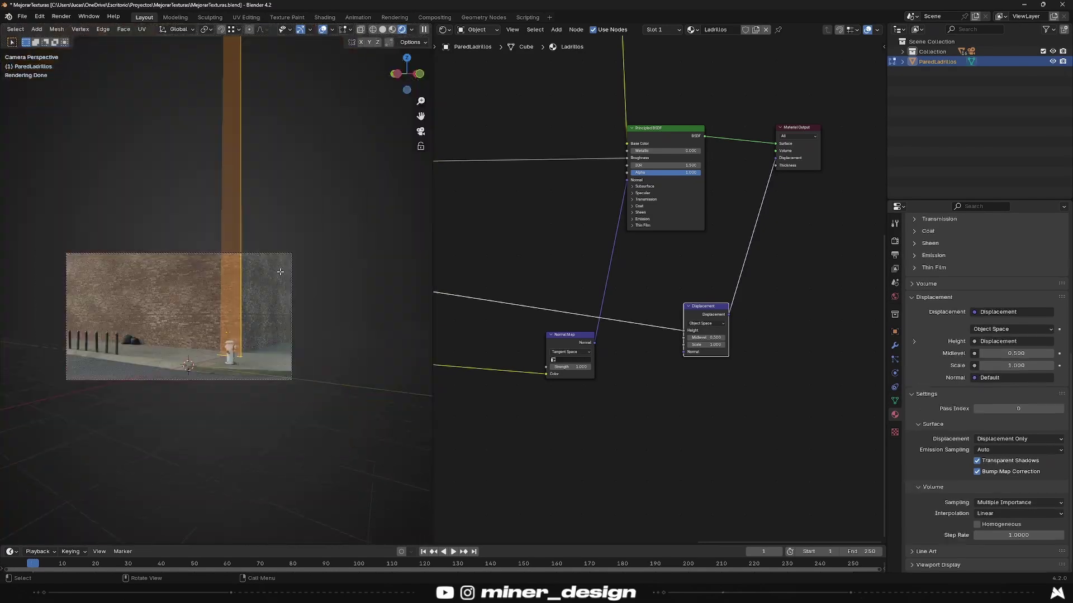
click(267, 287)
shift+middle_drag(267, 287, 354, 298)
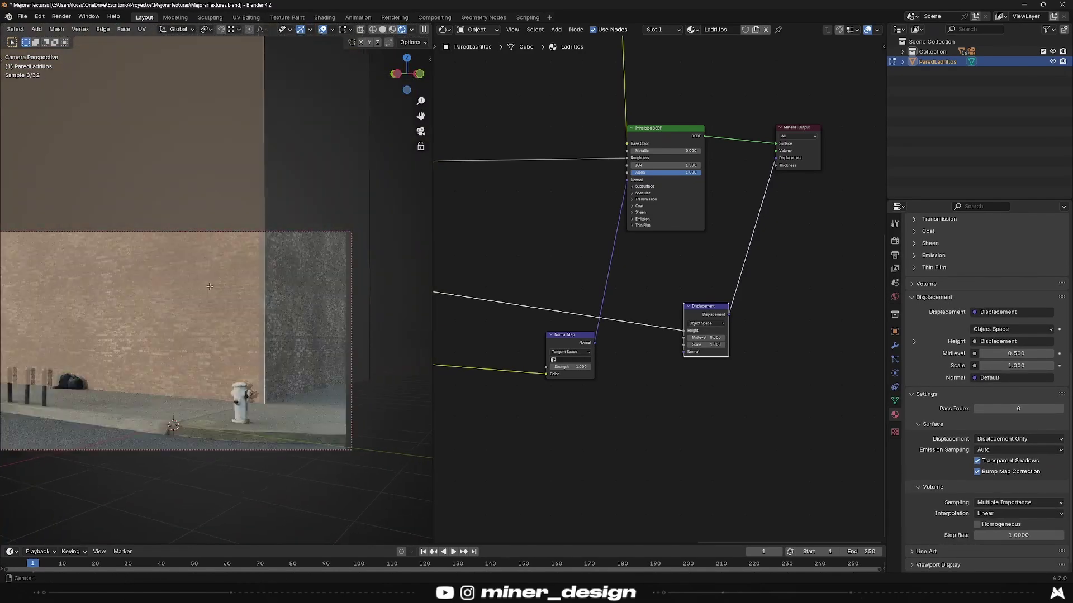
scroll(324, 304, up, 1)
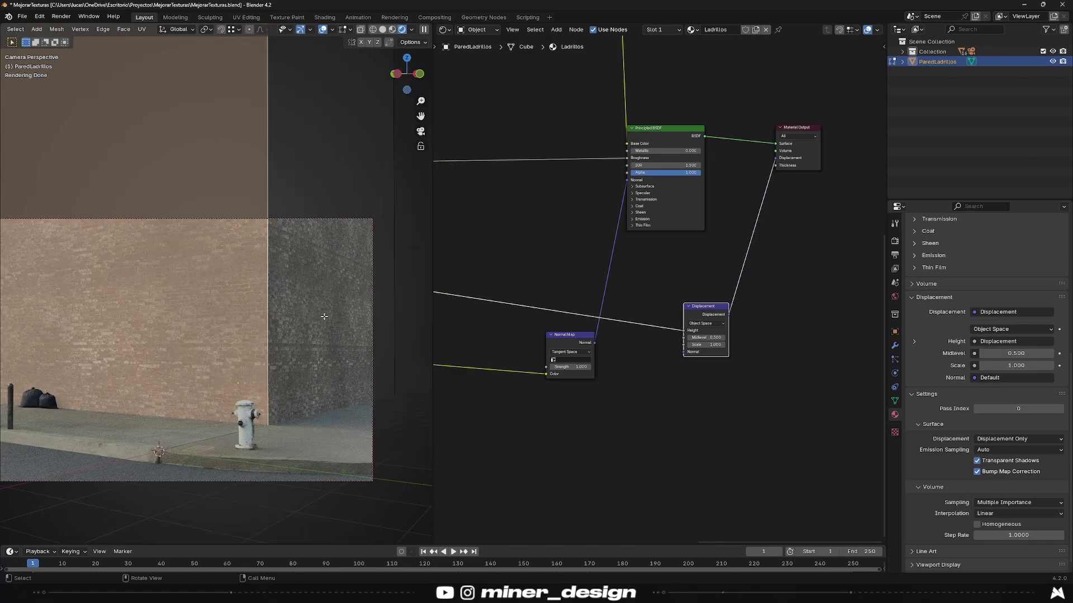
key(ctrl+r)
scroll(405, 329, up, 8)
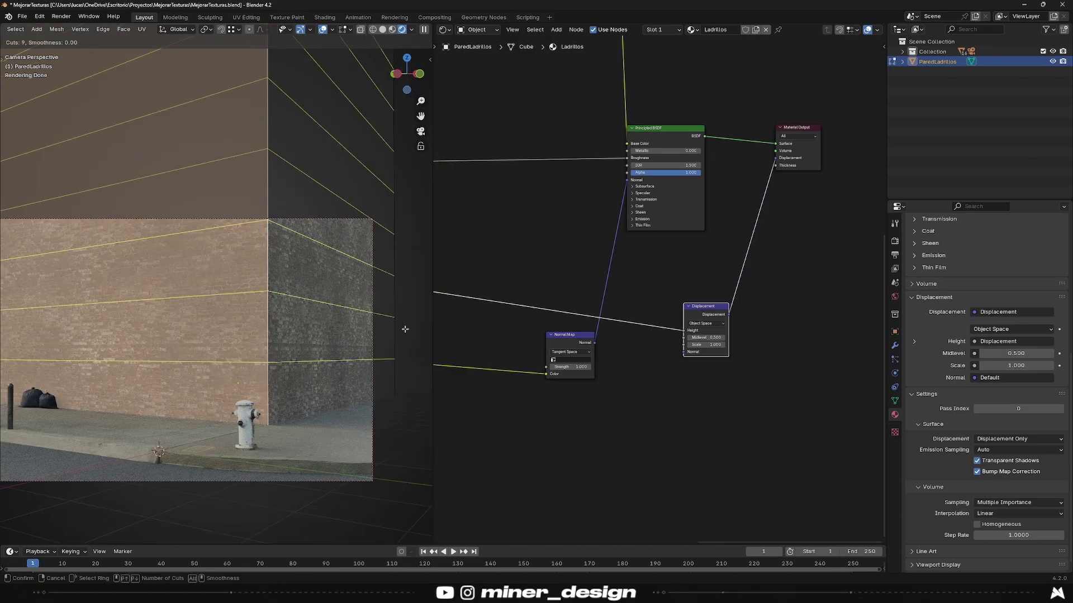
click(405, 329)
key(Tab)
scroll(405, 329, up, 4)
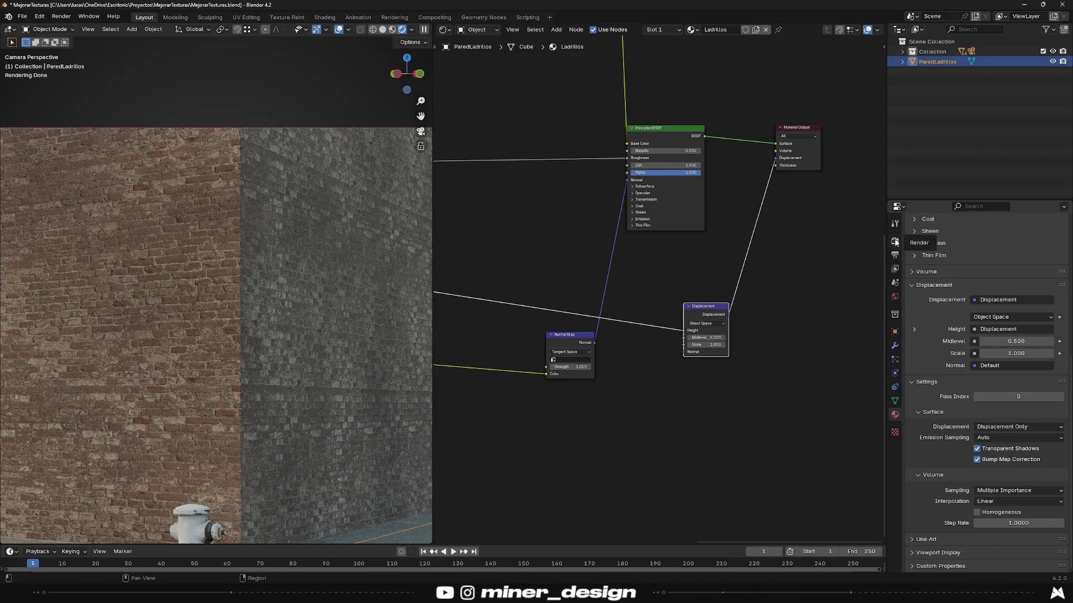
Step: Set the Cycles feature set to Experimental
click(894, 241)
scroll(994, 245, up, 2)
click(1000, 250)
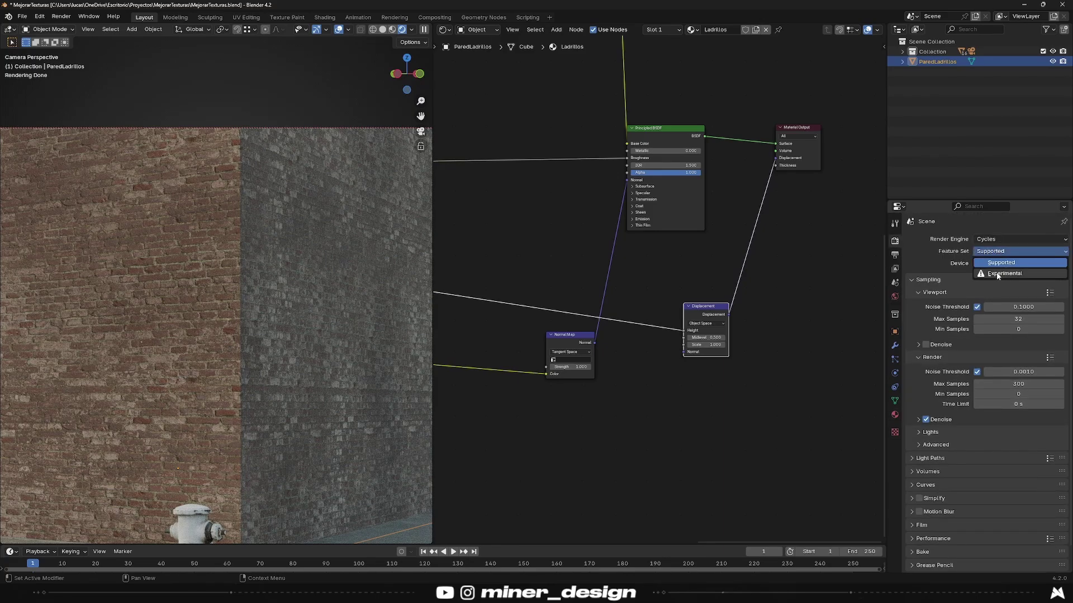
click(1013, 273)
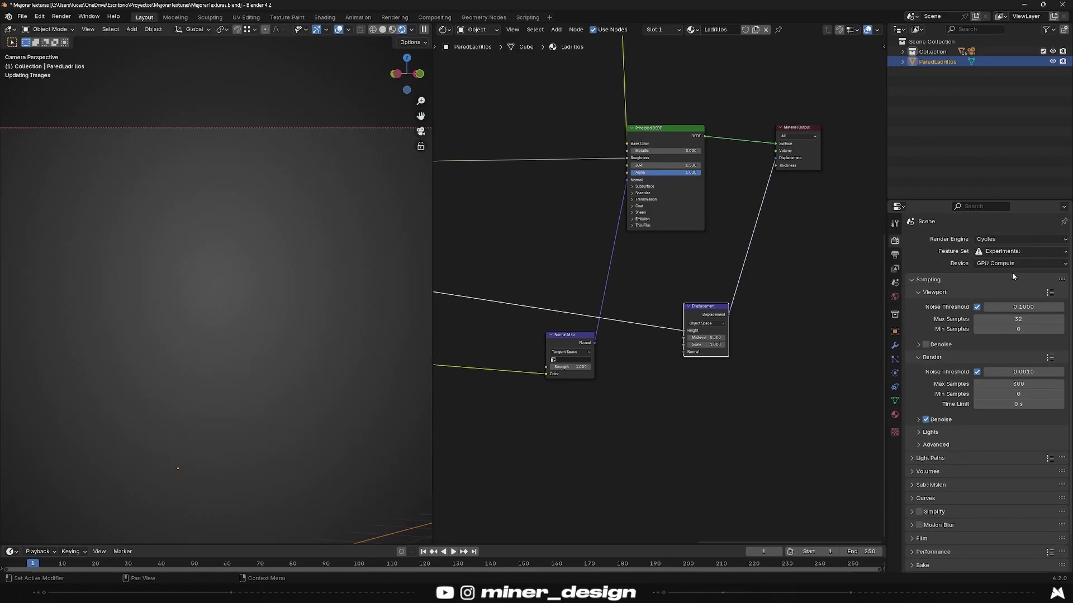
Step: Add a Subdivision modifier to the wall and enable Adaptive Subdivision
click(894, 346)
click(957, 243)
text(mod)
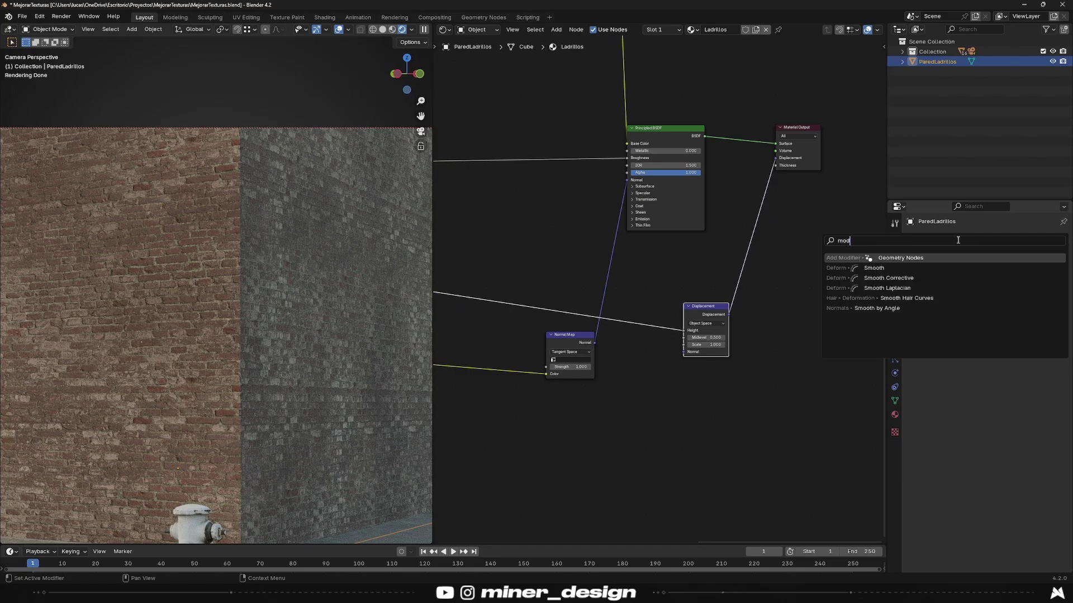
key(ctrl+1)
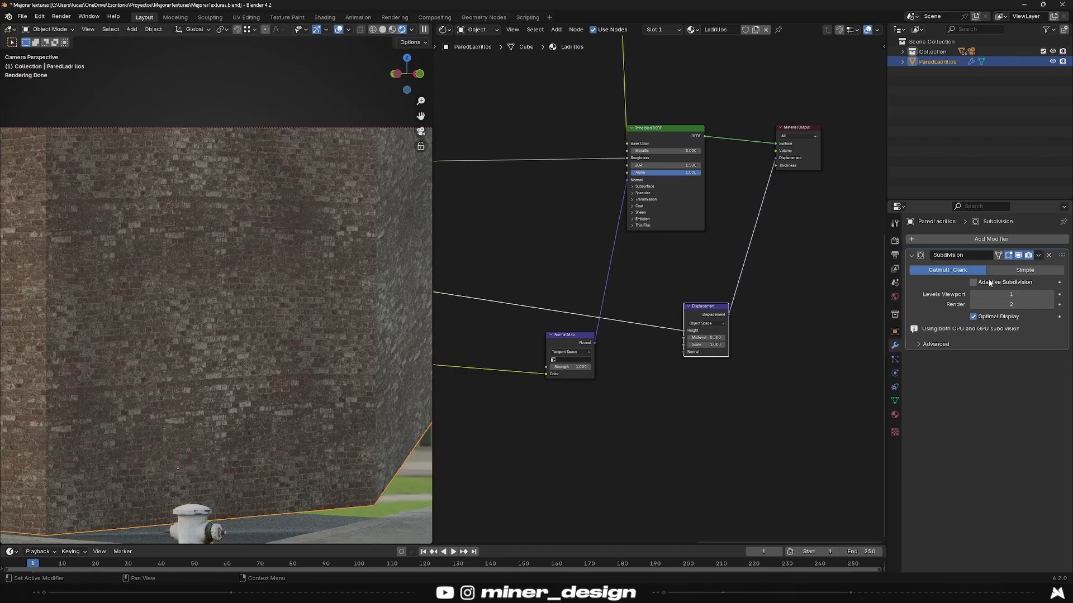
click(973, 283)
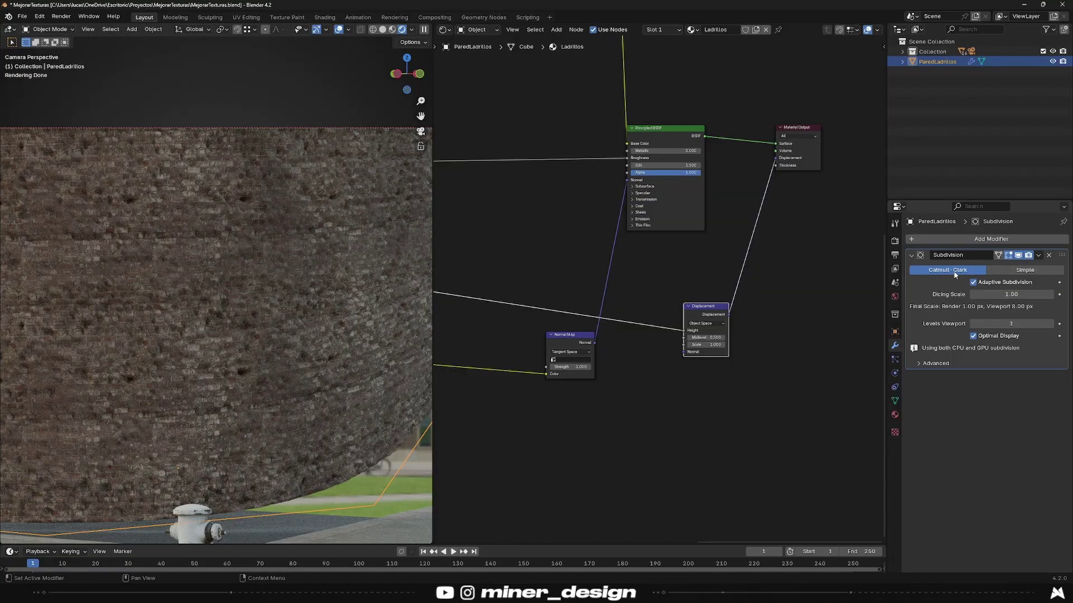
Step: Switch the wall's subdivision to Simple and orbit in to inspect the displacement
click(1031, 271)
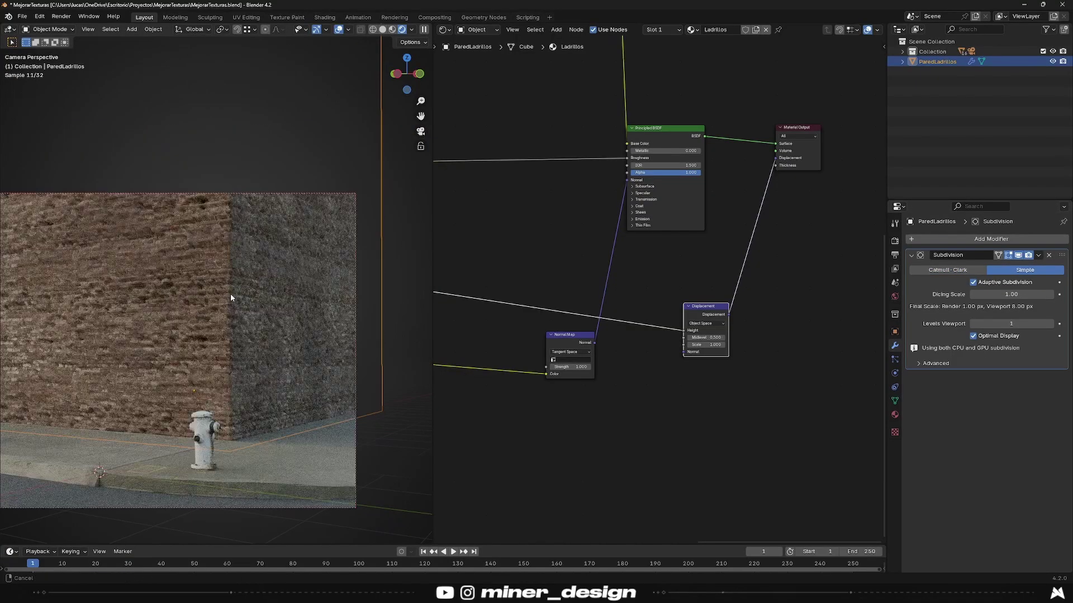
scroll(271, 311, up, 5)
mouse_move(271, 312)
middle_down()
mouse_move(306, 306)
mouse_move(228, 307)
mouse_move(319, 299)
mouse_move(235, 299)
middle_up()
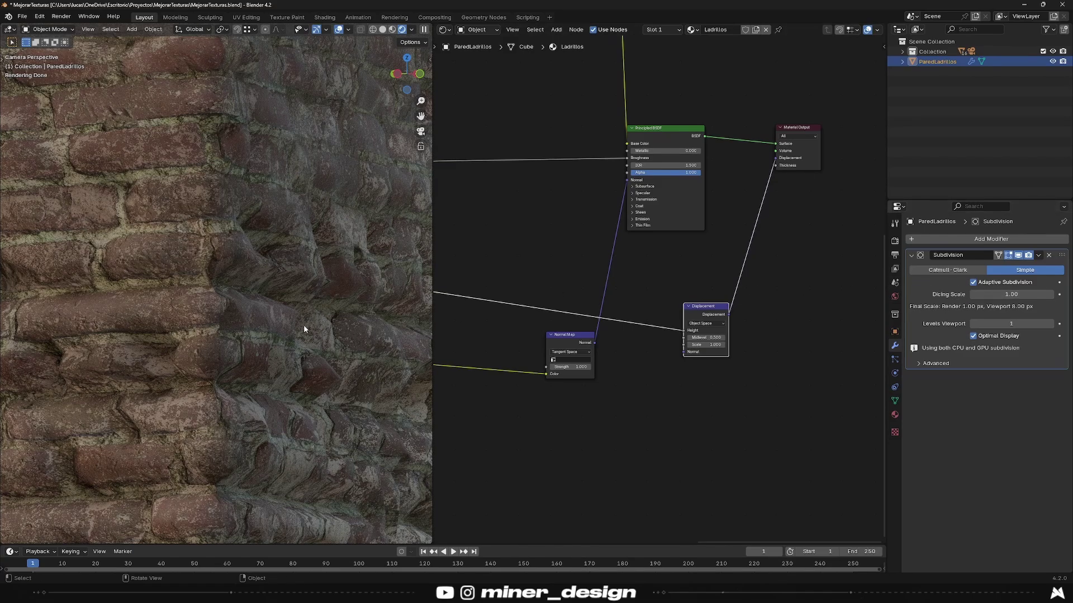
scroll(318, 310, up, 2)
scroll(324, 296, up, 2)
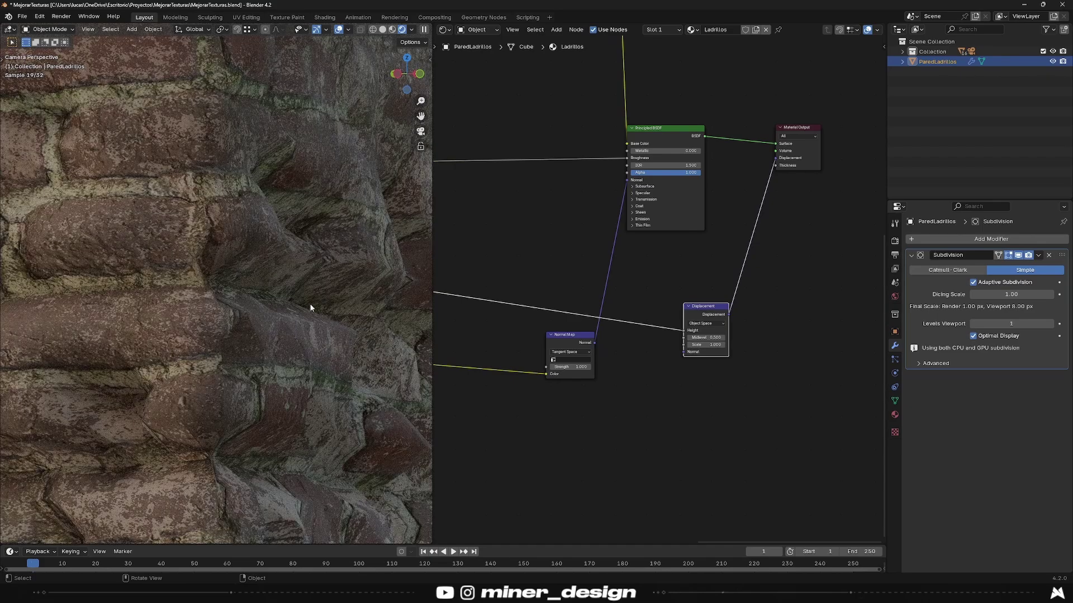
Step: Shade the brick wall smooth, then reframe the view on the bollards and wall corner
right_click(329, 300)
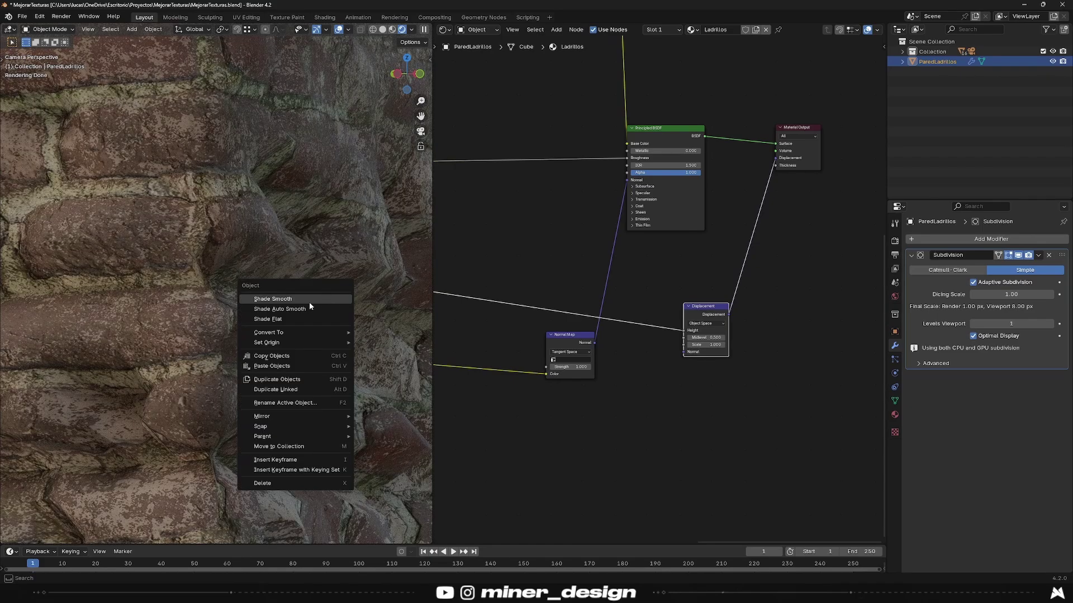
click(313, 300)
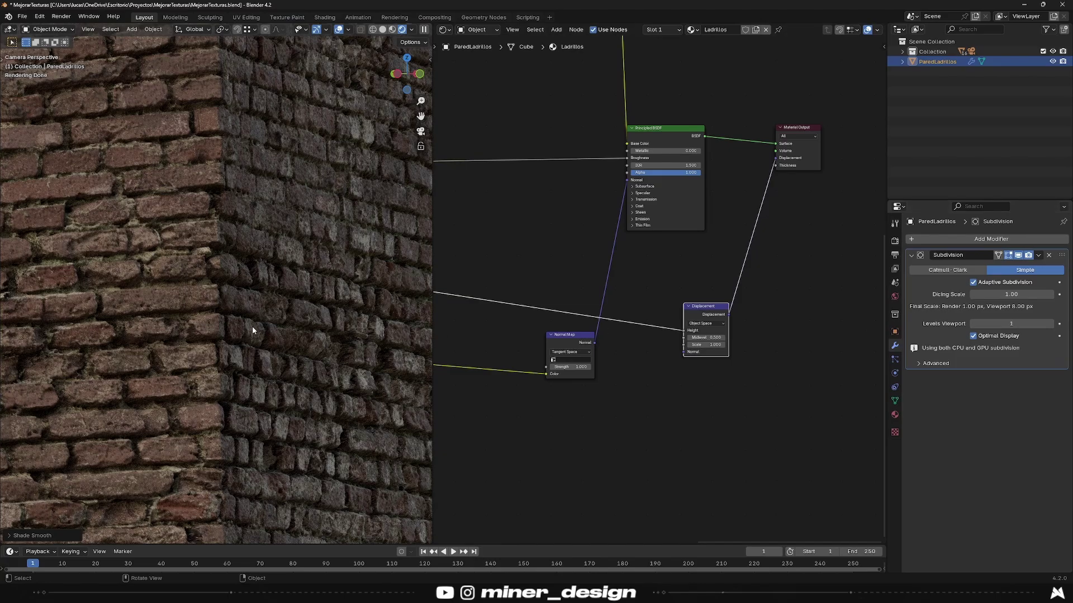
scroll(244, 349, down, 3)
scroll(243, 348, down, 3)
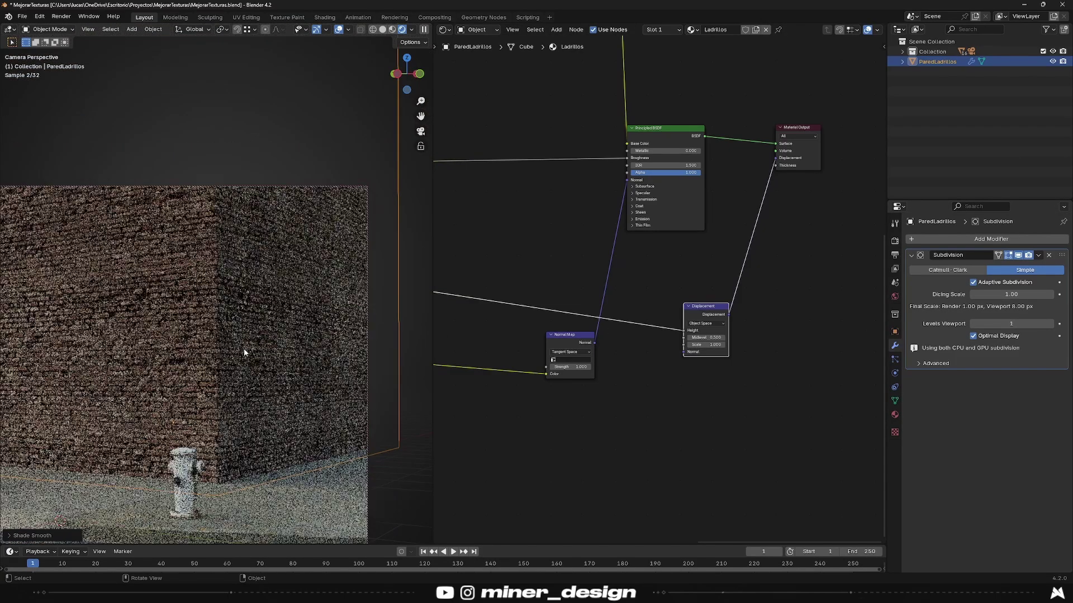
scroll(244, 349, down, 2)
shift+middle_drag(244, 349, 307, 343)
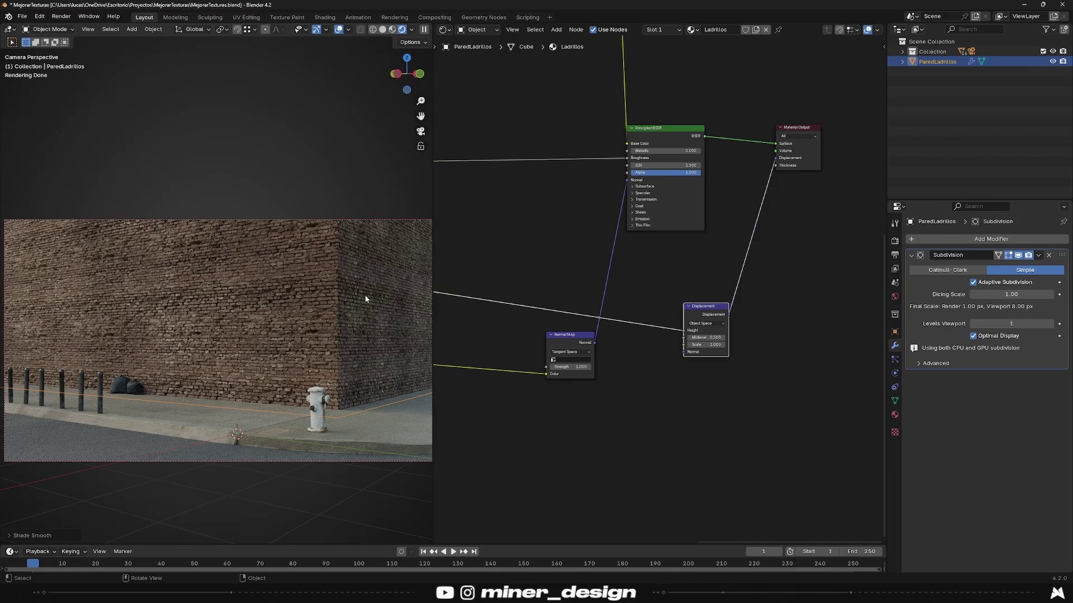
scroll(364, 295, up, 5)
mouse_move(364, 295)
shift+middle_down()
mouse_move(164, 305)
mouse_move(311, 307)
mouse_move(282, 336)
shift+middle_up()
scroll(651, 346, up, 3)
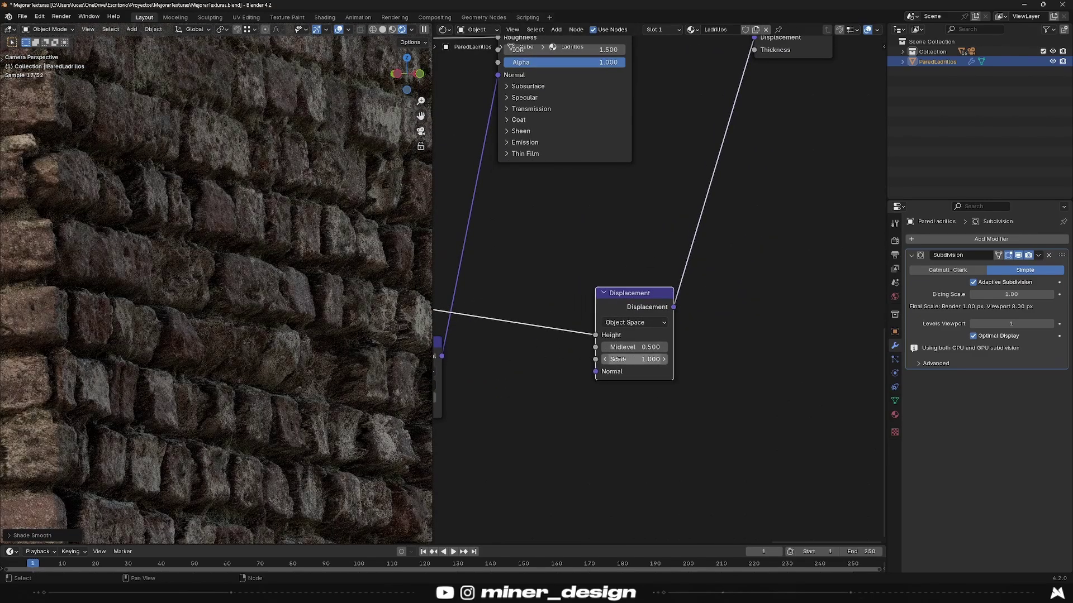
Step: Set the Displacement node Scale to 0.3 for shallower bricks
click(627, 361)
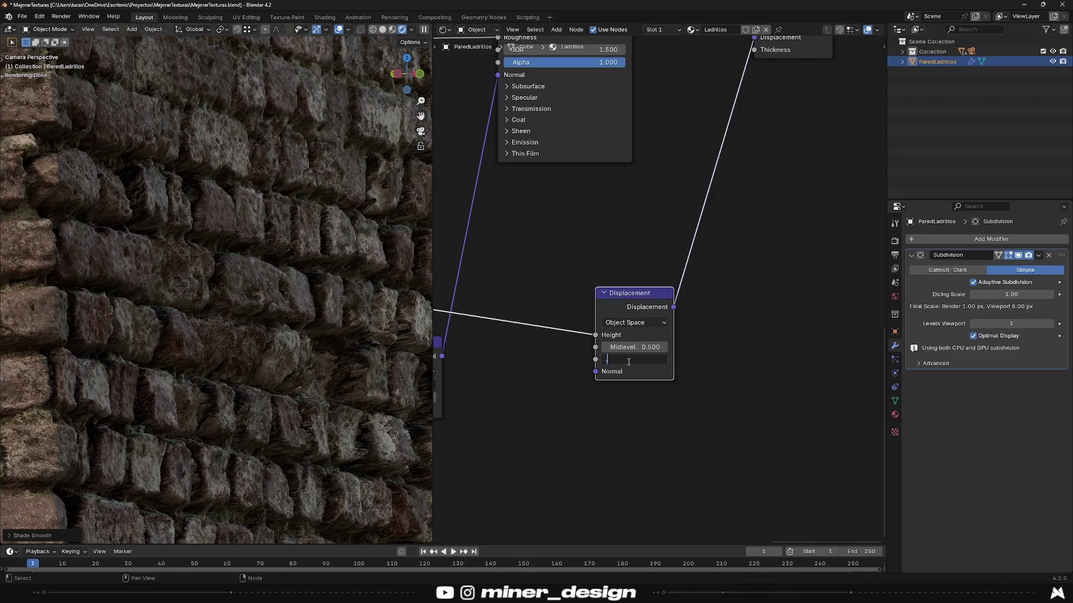
text(.3)
key(Return)
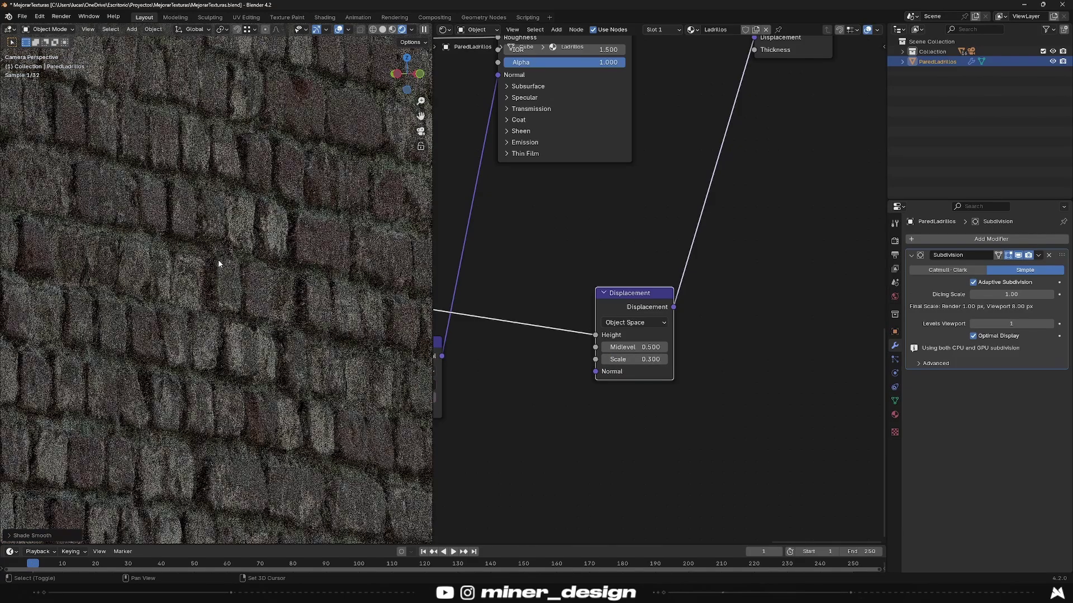
scroll(287, 344, down, 5)
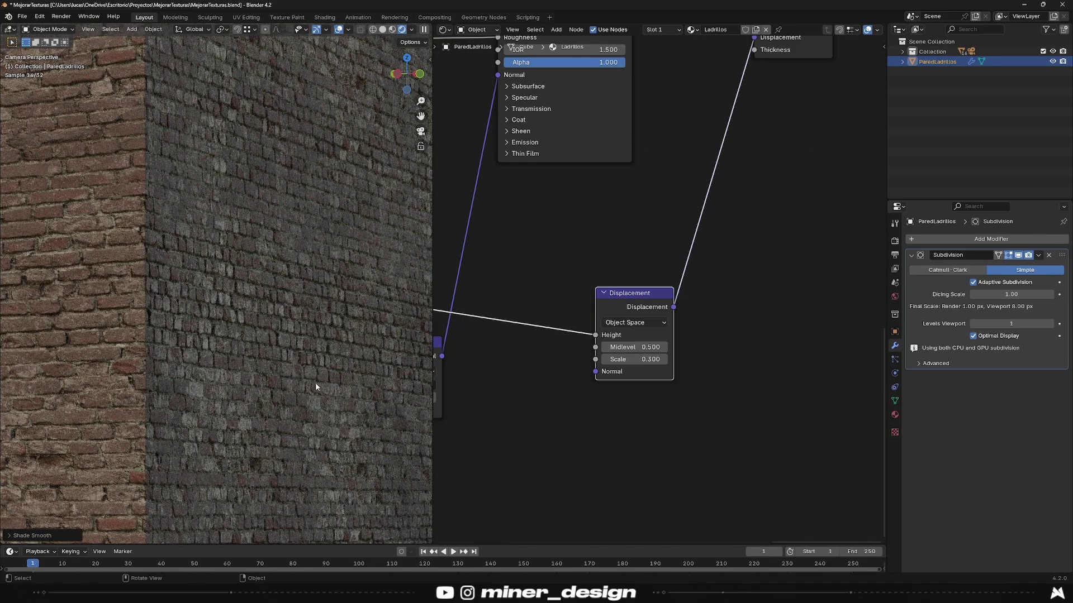
scroll(316, 387, down, 5)
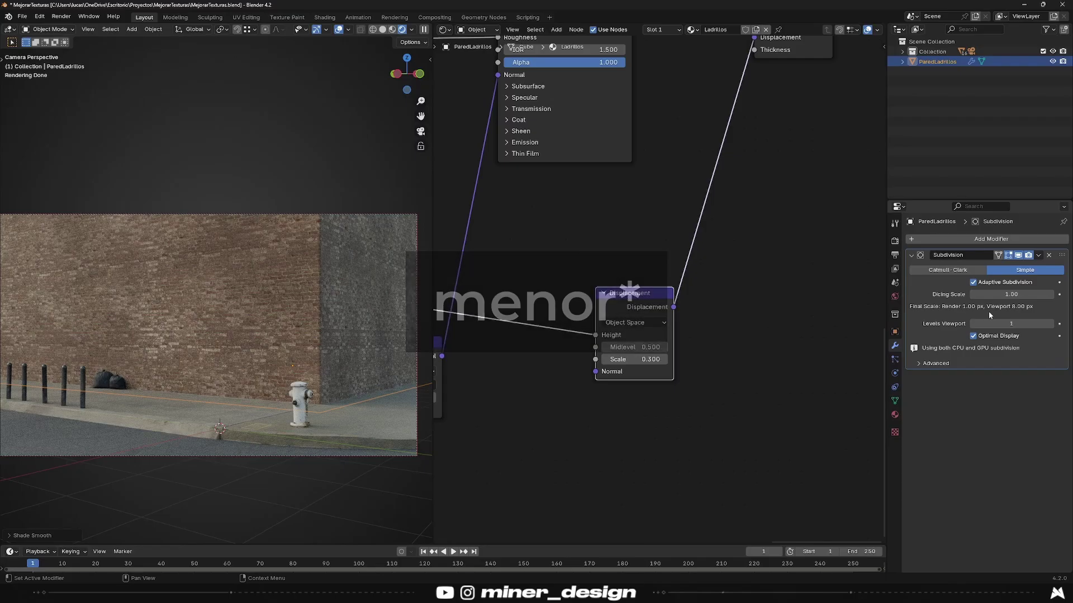
Step: Zoom and pan around the hydrant corner to inspect the subtler brick relief
scroll(372, 341, up, 8)
scroll(236, 335, down, 2)
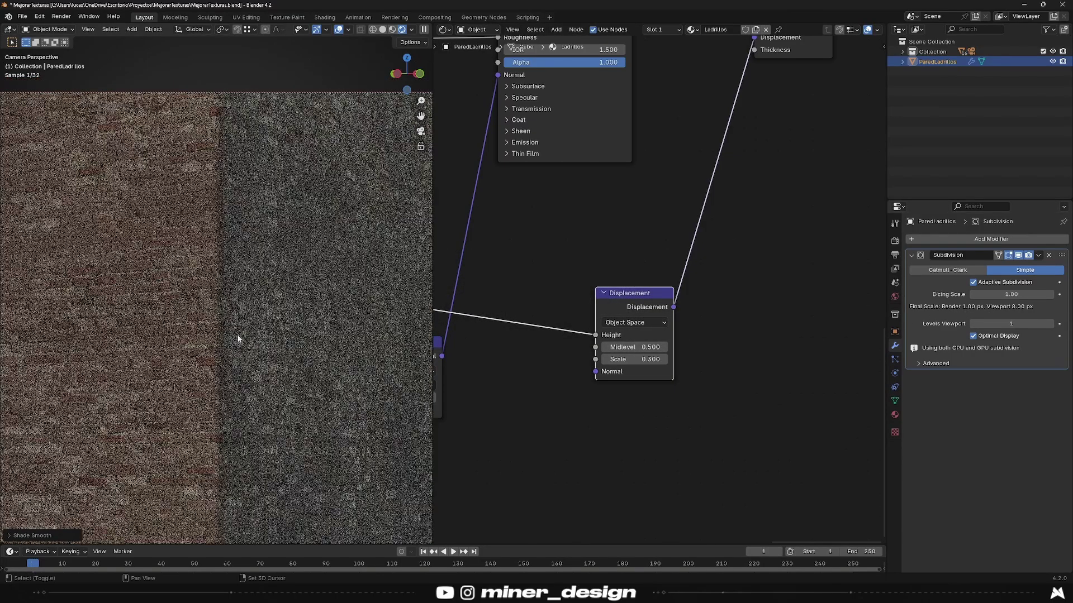
scroll(290, 268, down, 5)
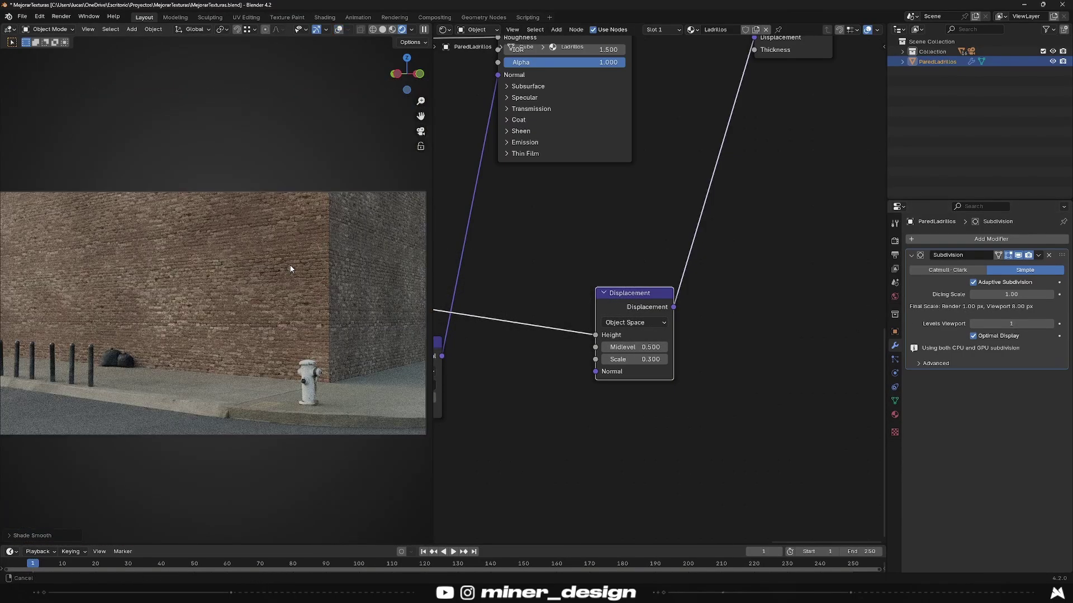
scroll(292, 274, down, 1)
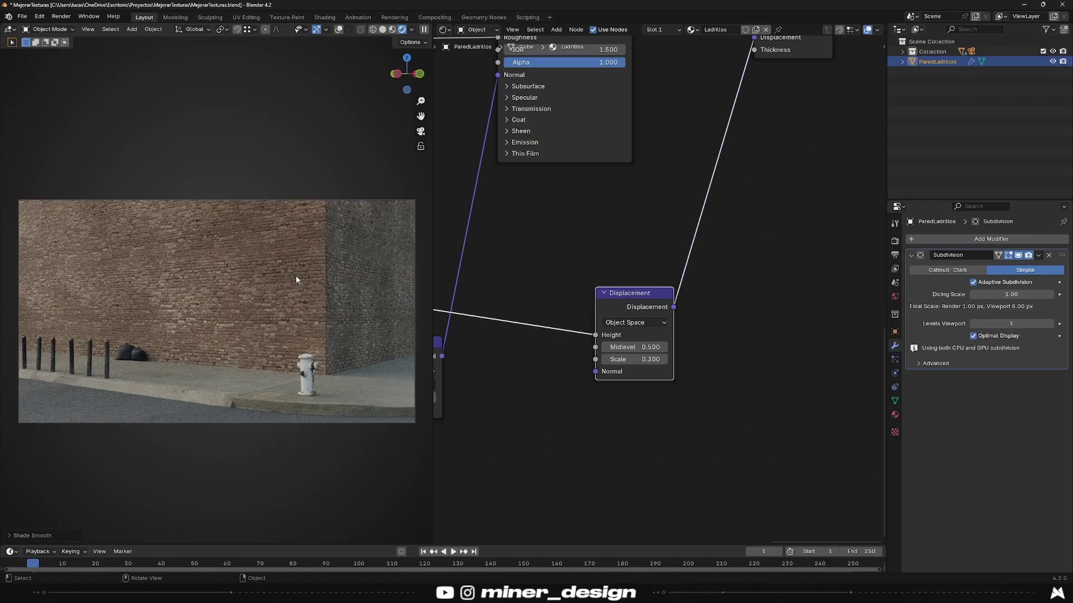
scroll(296, 278, up, 1)
scroll(306, 383, up, 3)
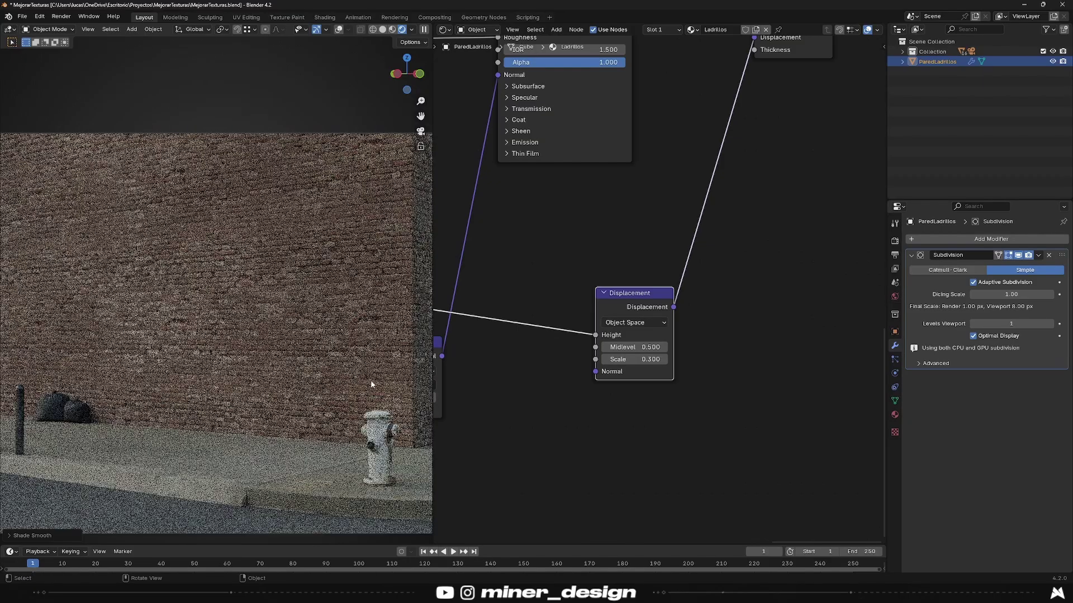
scroll(296, 358, up, 2)
scroll(285, 335, up, 2)
shift+middle_drag(283, 324, 215, 323)
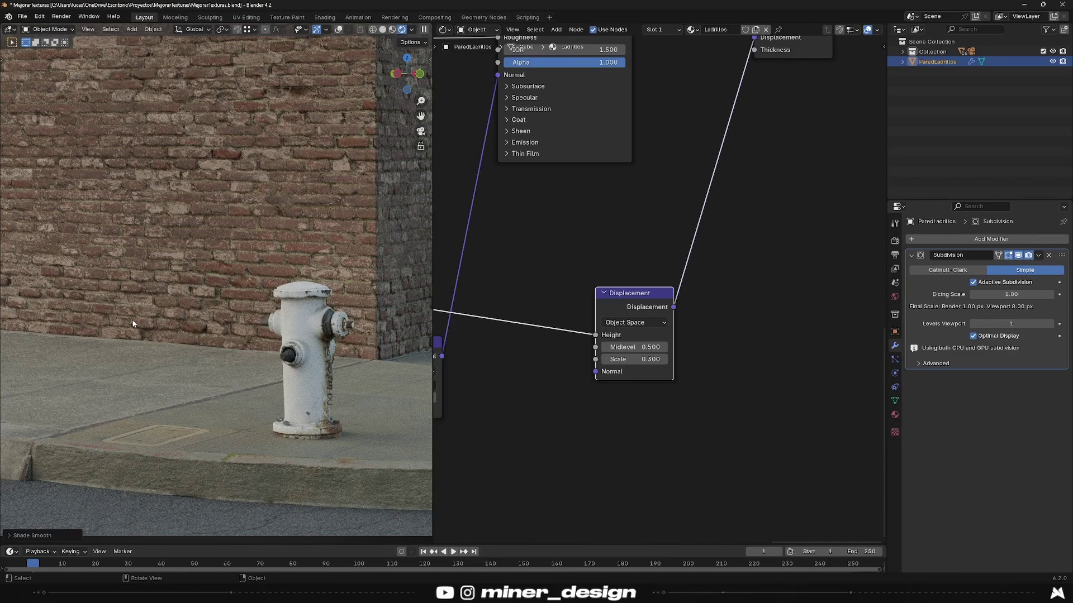
scroll(316, 329, down, 5)
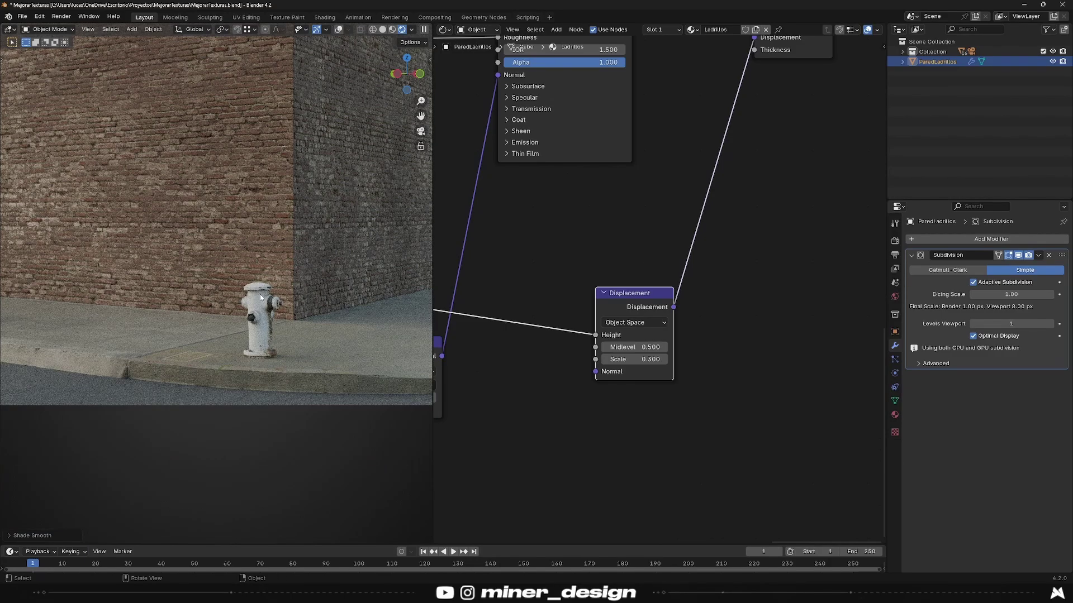
scroll(229, 367, up, 1)
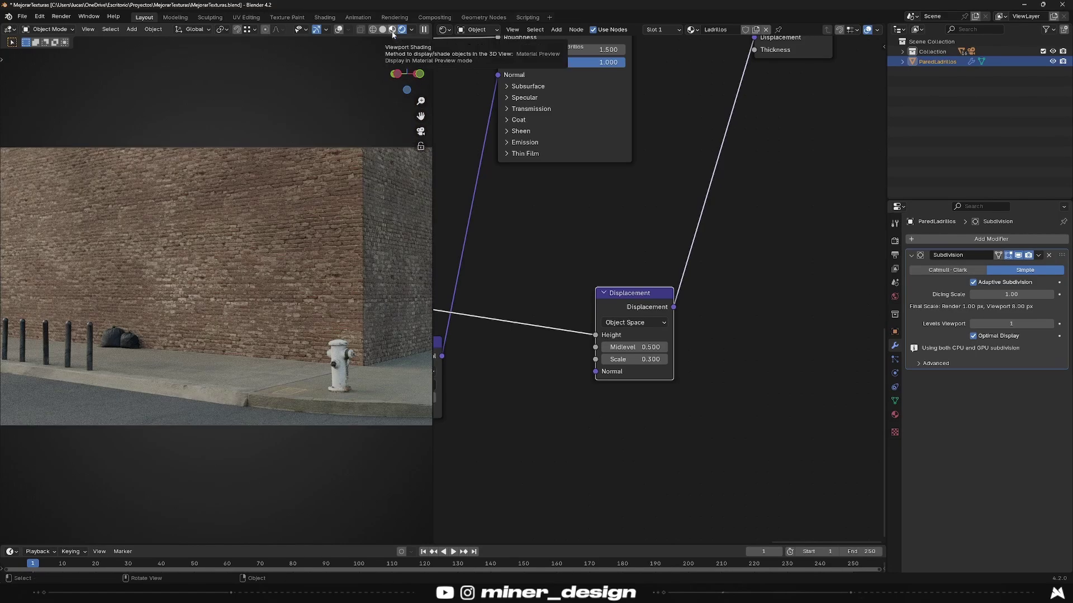
Step: Switch the viewport to Material Preview, save the file, and fit all nodes in view
click(393, 35)
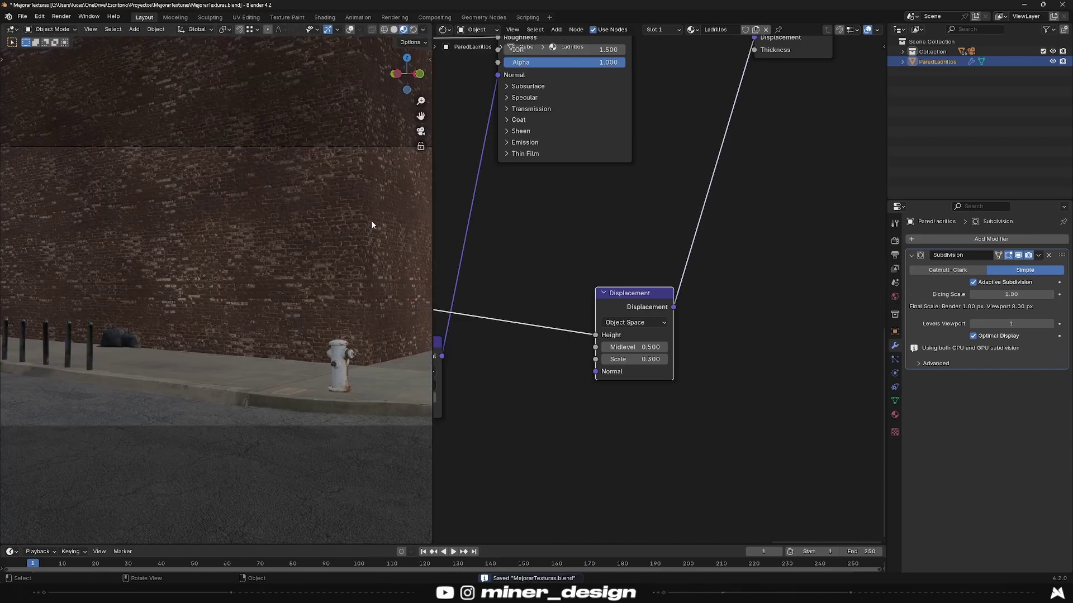
key(Home)
key(ctrl+s)
Step: Move the right-hand node frame further to the right
click(654, 165)
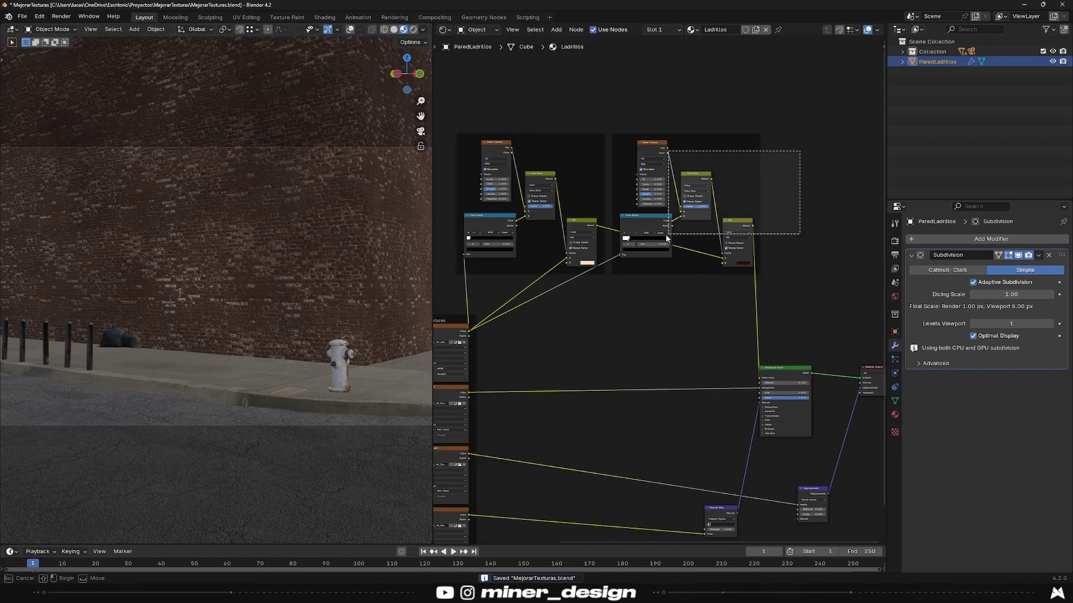
scroll(564, 290, up, 2)
drag(564, 291, 762, 293)
scroll(762, 292, down, 2)
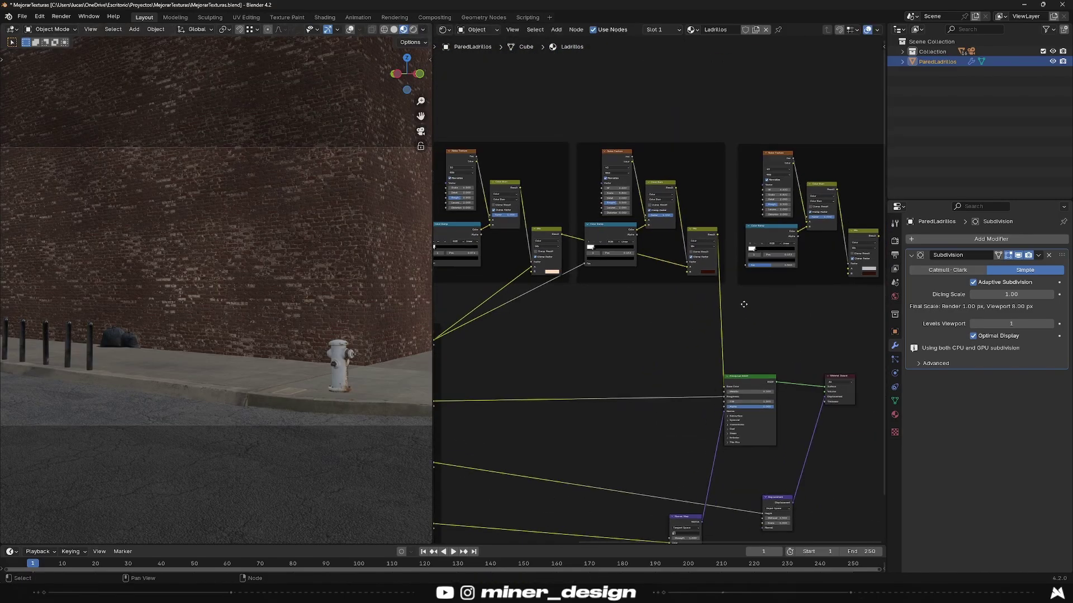
scroll(579, 316, up, 1)
Step: Move the left and middle node frames leftward so all frames sit side by side
click(503, 335)
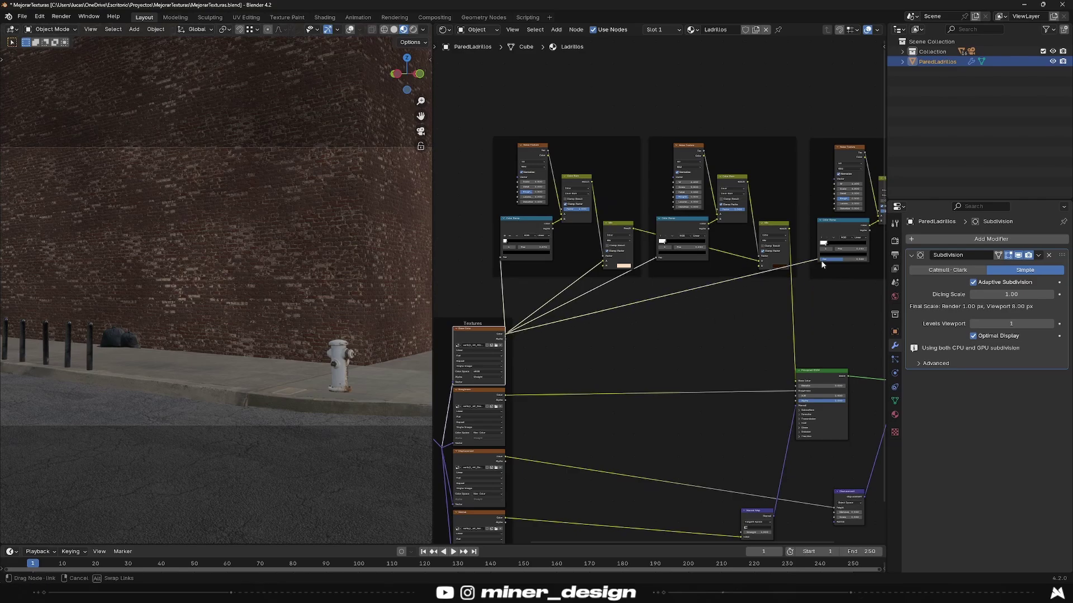
scroll(570, 189, down, 2)
mouse_move(441, 158)
mouse_down()
mouse_move(732, 263)
mouse_move(578, 258)
mouse_up()
click(553, 258)
scroll(575, 313, up, 2)
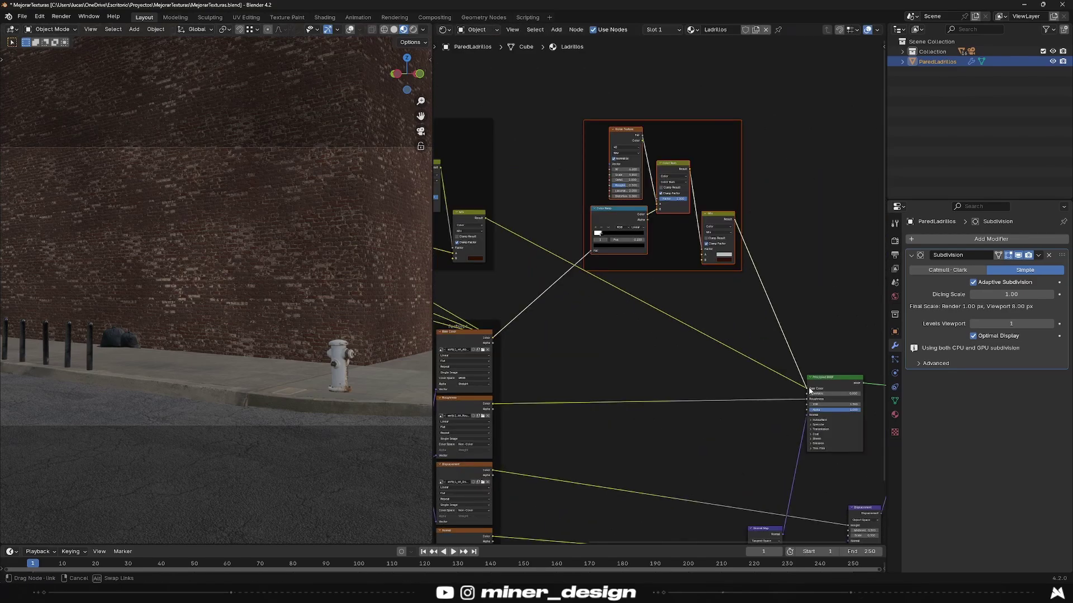
scroll(576, 356, up, 2)
scroll(642, 285, up, 1)
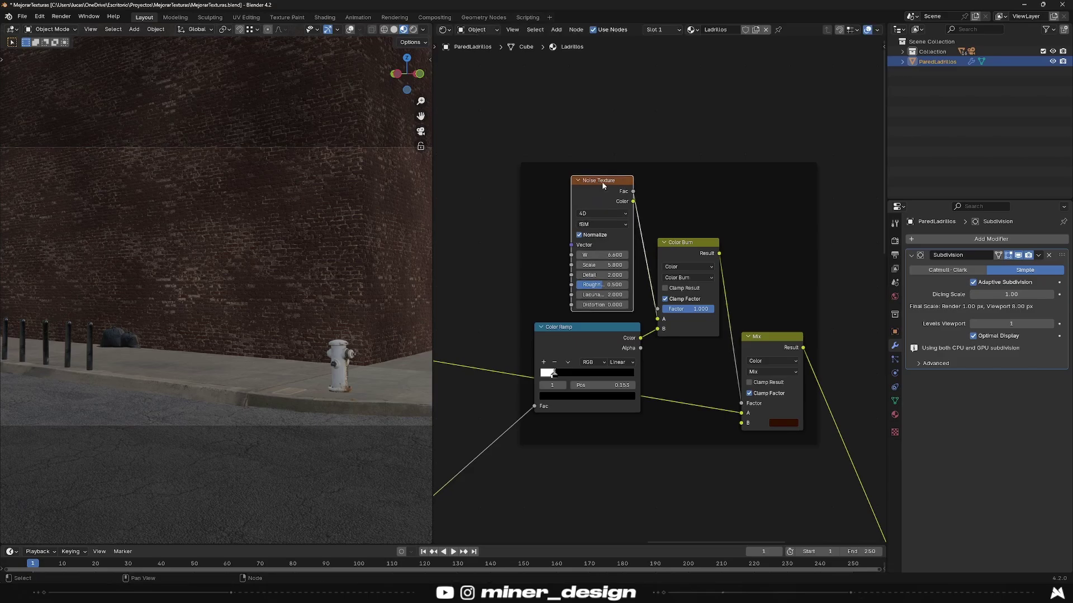
Step: Replace the Noise Texture with an Image Texture whose Color feeds Color Burn input A
key(x)
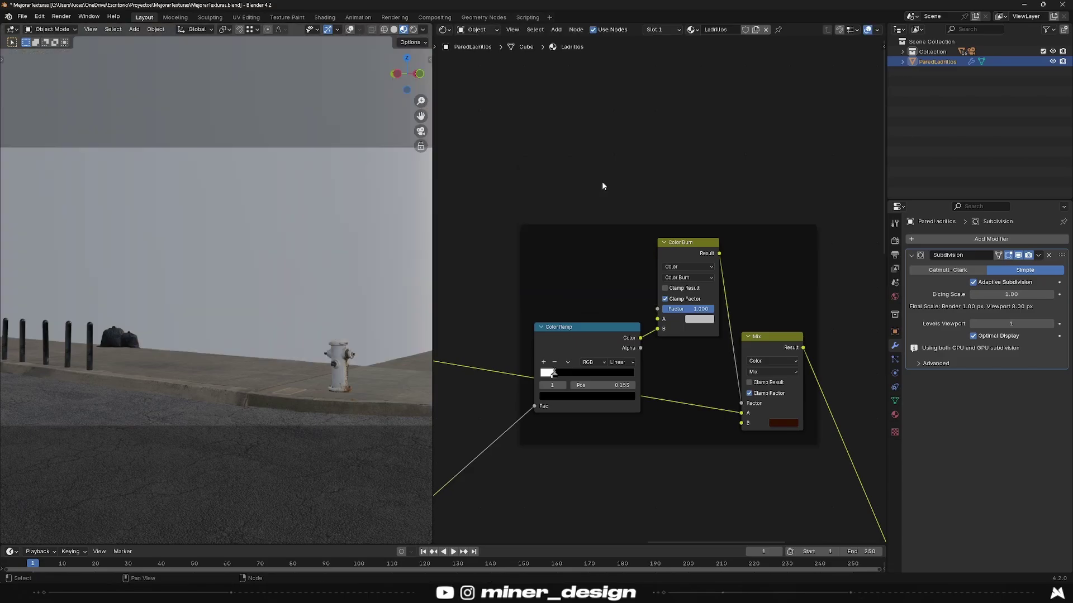
key(shift+a)
text(image)
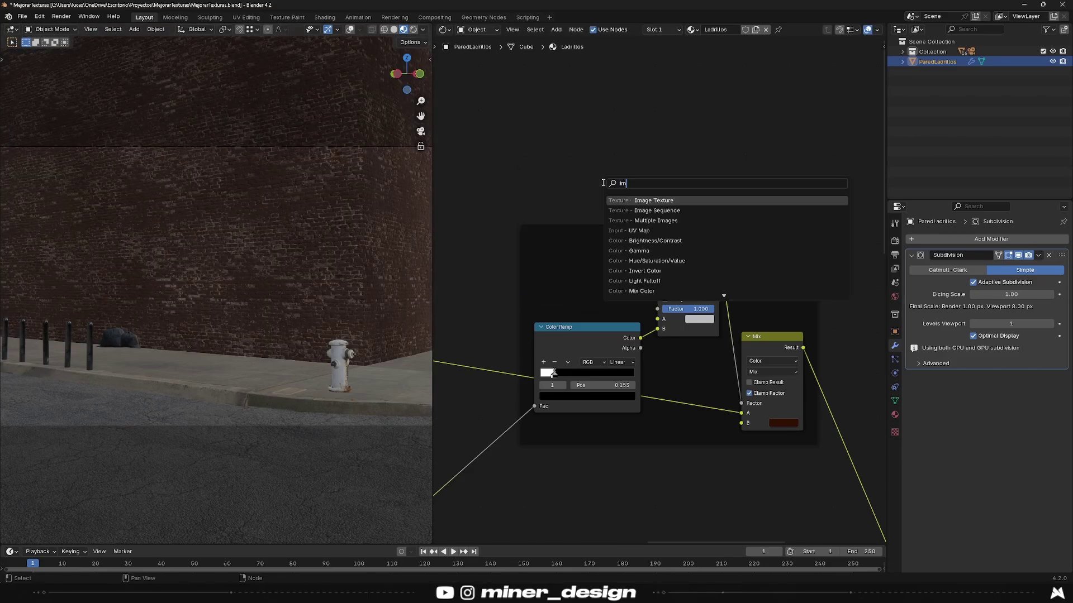
key(Return)
click(602, 182)
drag(622, 230, 659, 330)
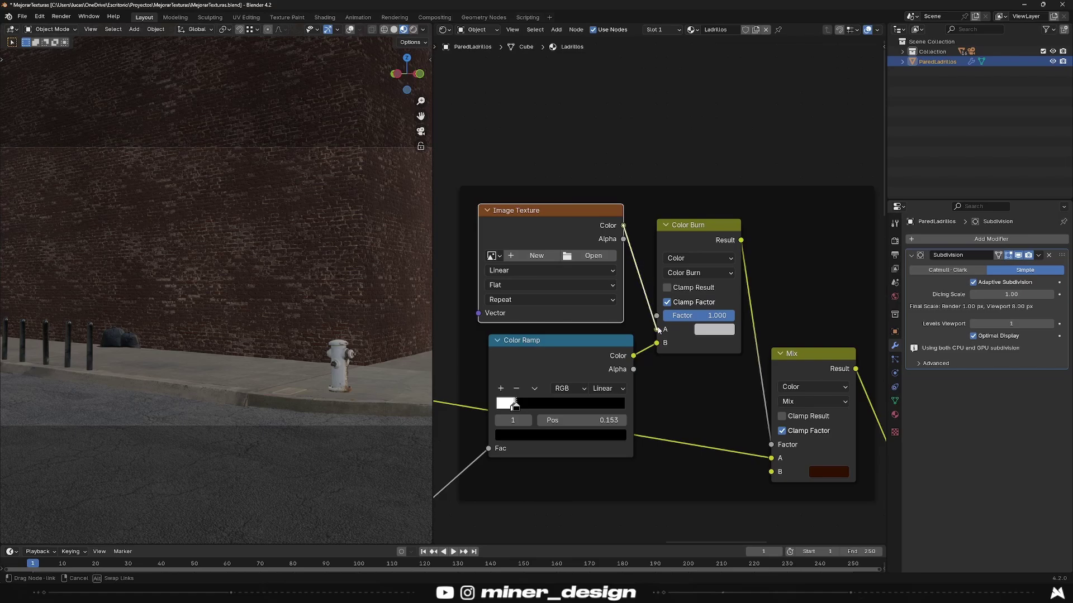
Step: Create a new blank 2048×2048 image named pintura in the Image Texture node
scroll(576, 251, up, 1)
click(576, 251)
text(204)
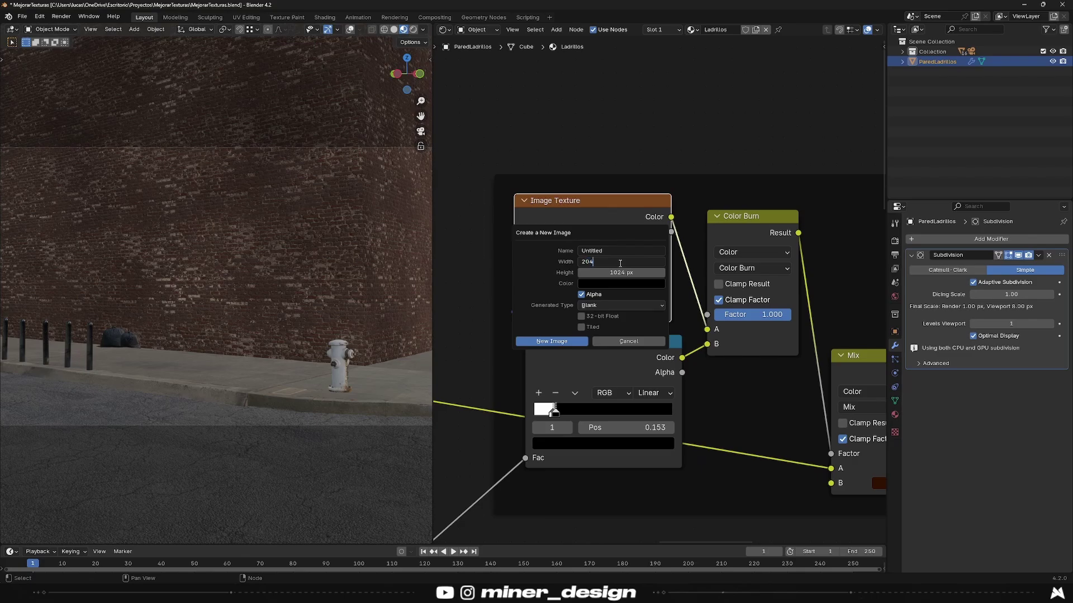
text(8)
key(Tab)
click(609, 252)
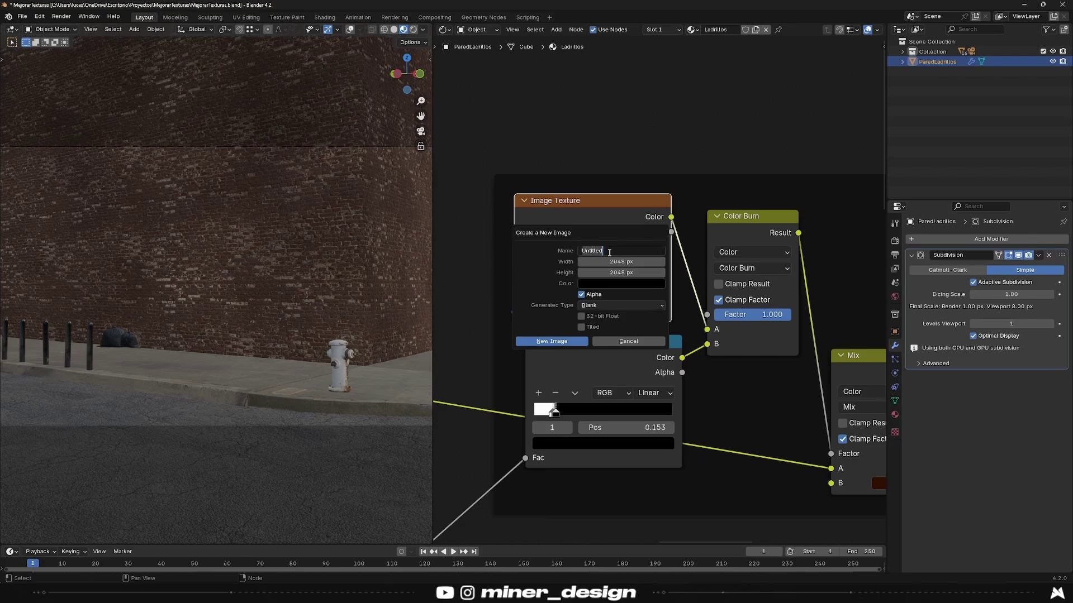
text(pintura)
key(Return)
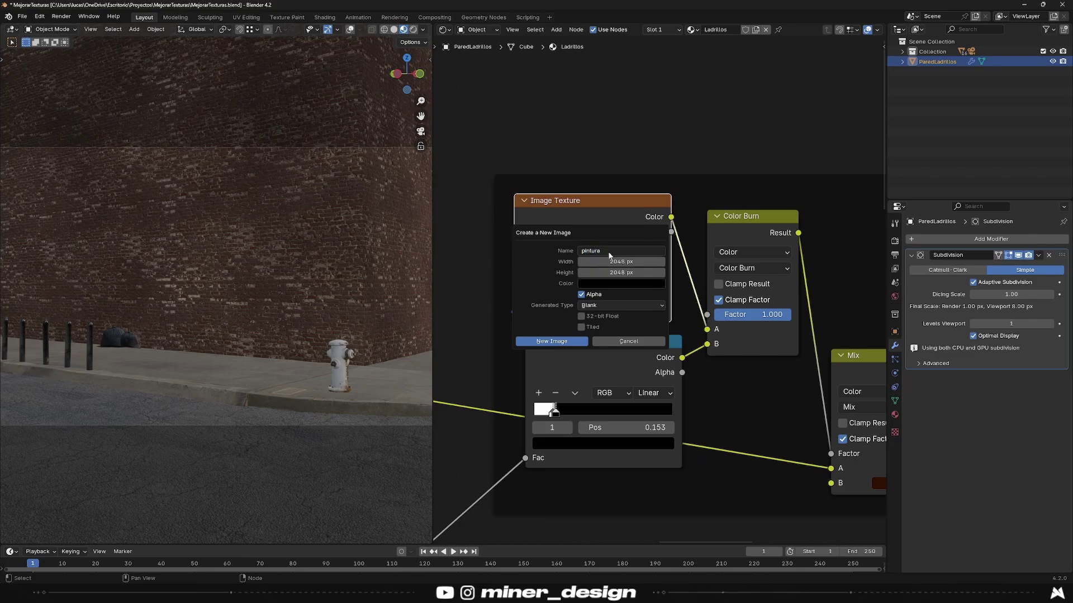
click(547, 341)
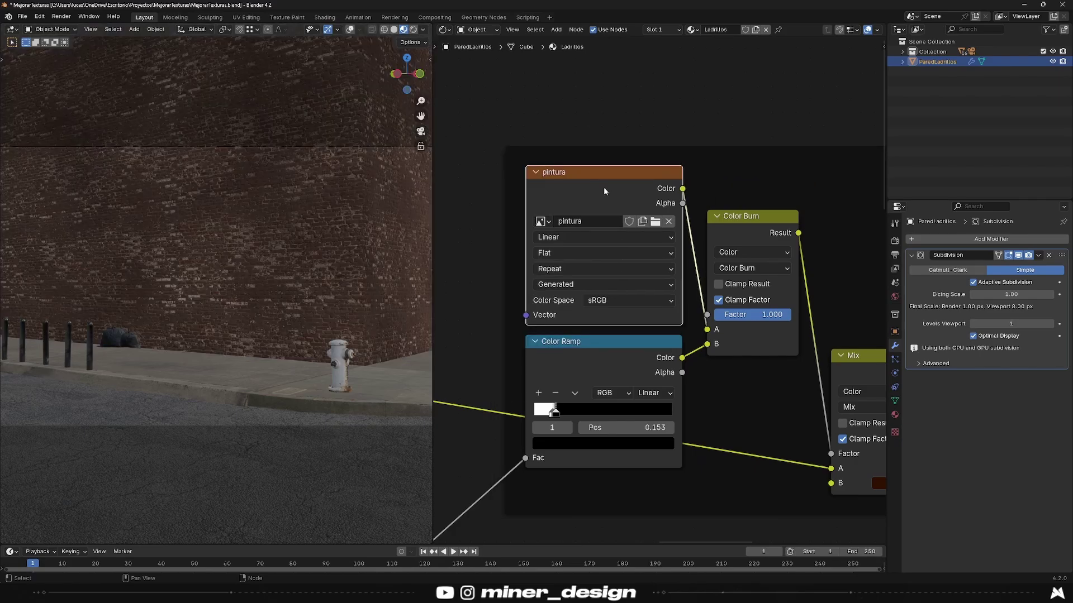
Step: In the Shading workspace, make the pintura node active and put the wall in Texture Paint mode
click(325, 17)
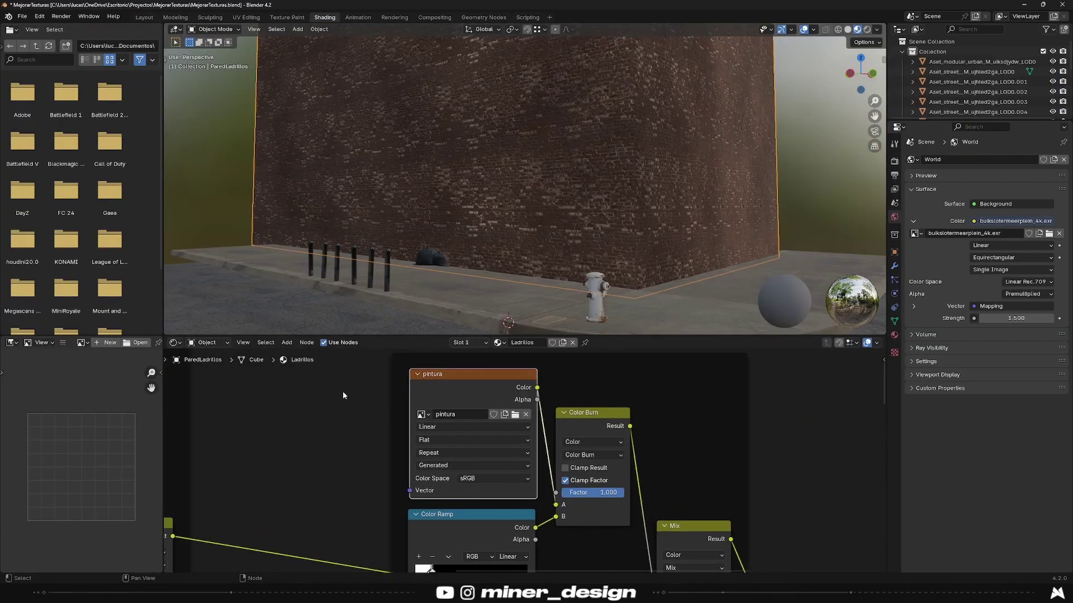
key(g)
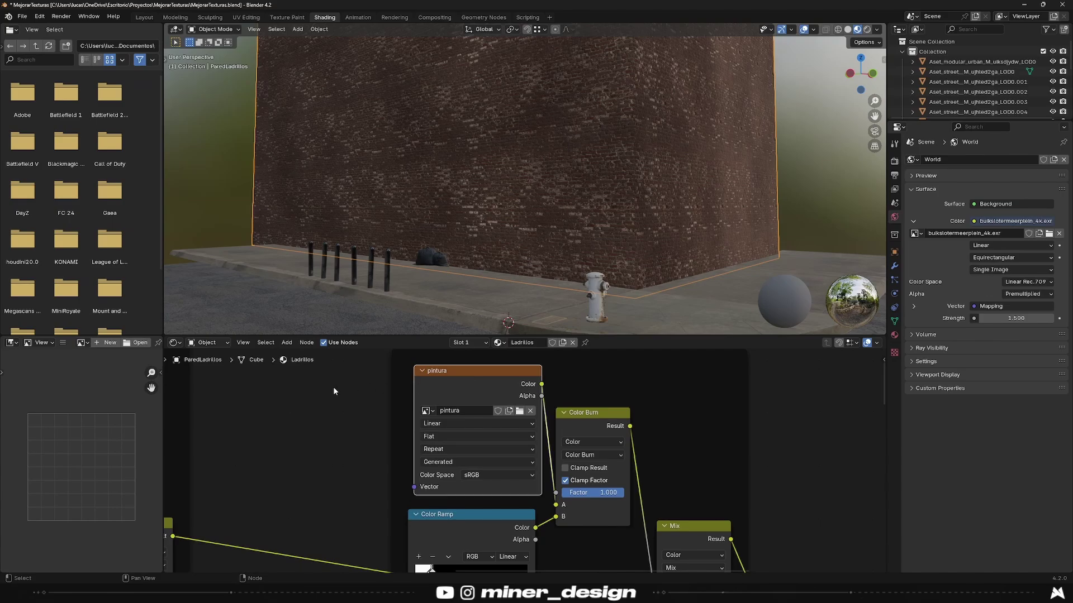
click(454, 370)
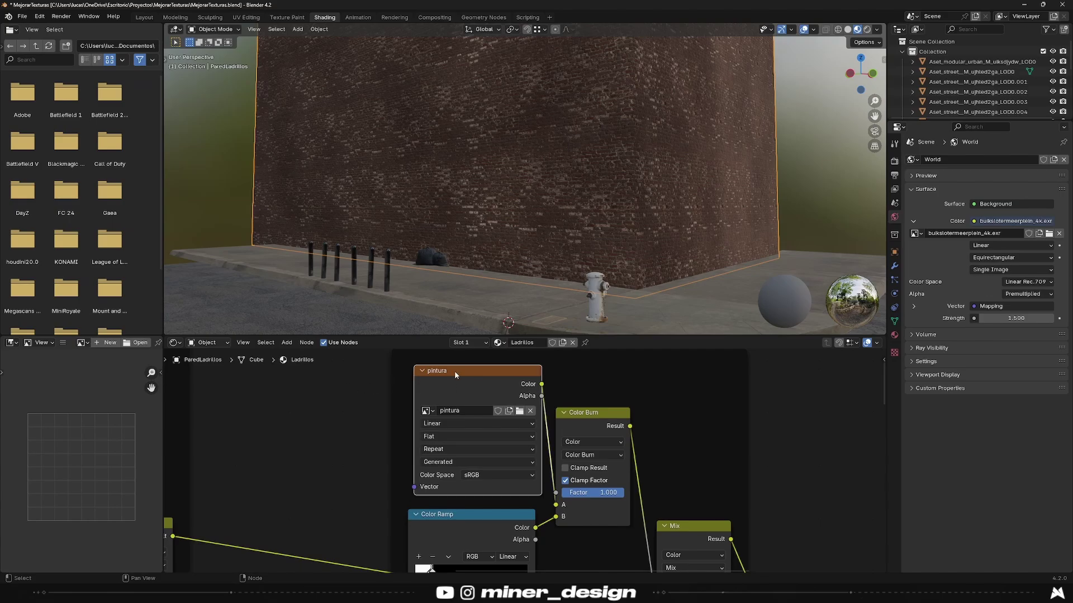
click(210, 31)
click(218, 95)
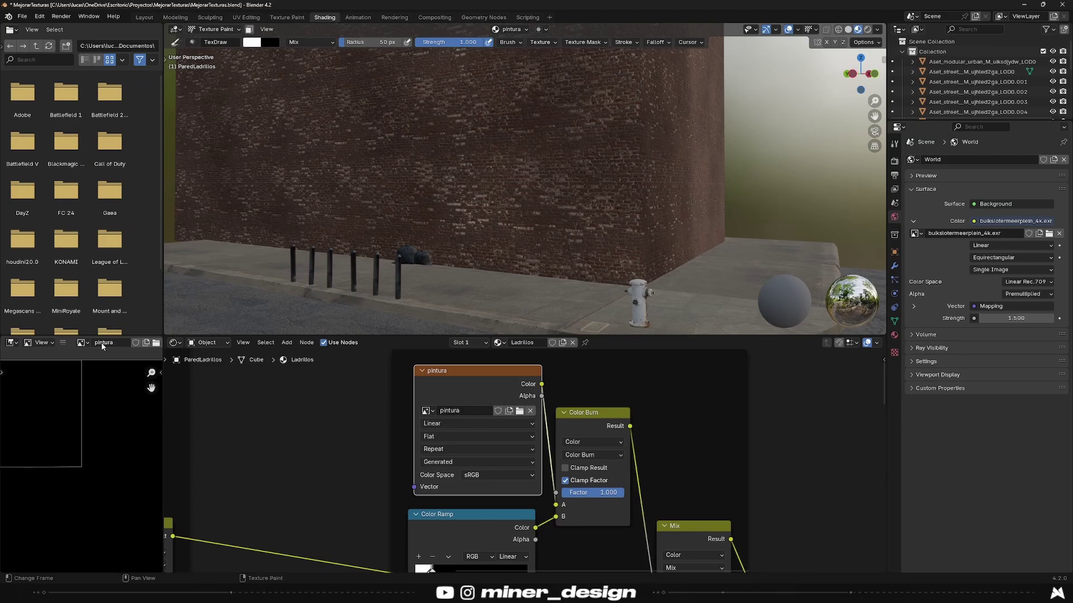
Step: Paint dark grime along the base of the wall and up the corner
middle_drag(103, 346, 91, 345)
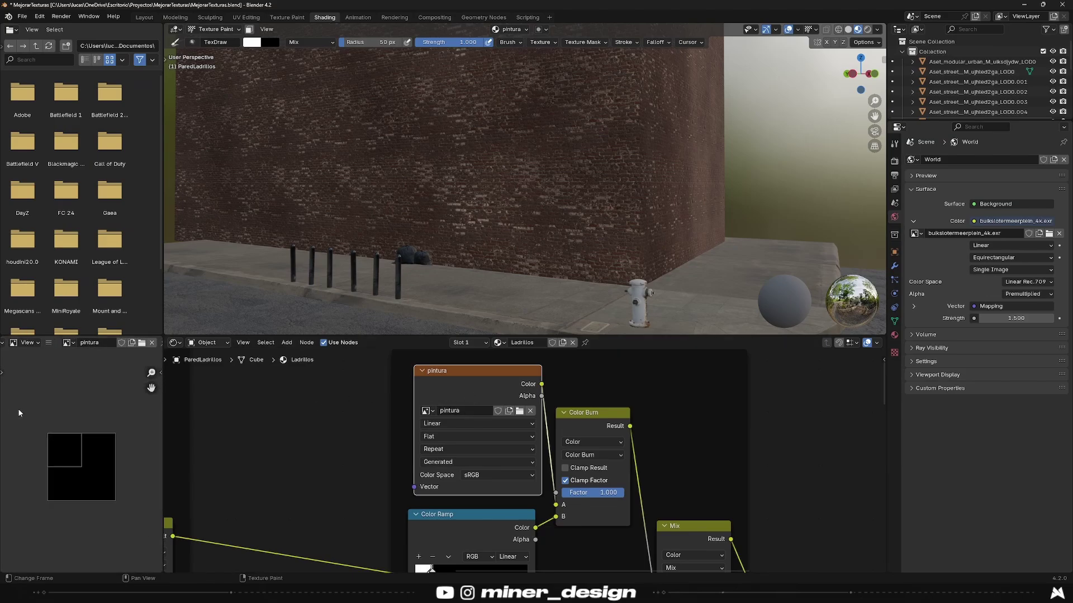
scroll(525, 218, up, 5)
mouse_move(582, 261)
mouse_down()
mouse_move(473, 292)
mouse_move(335, 297)
mouse_up()
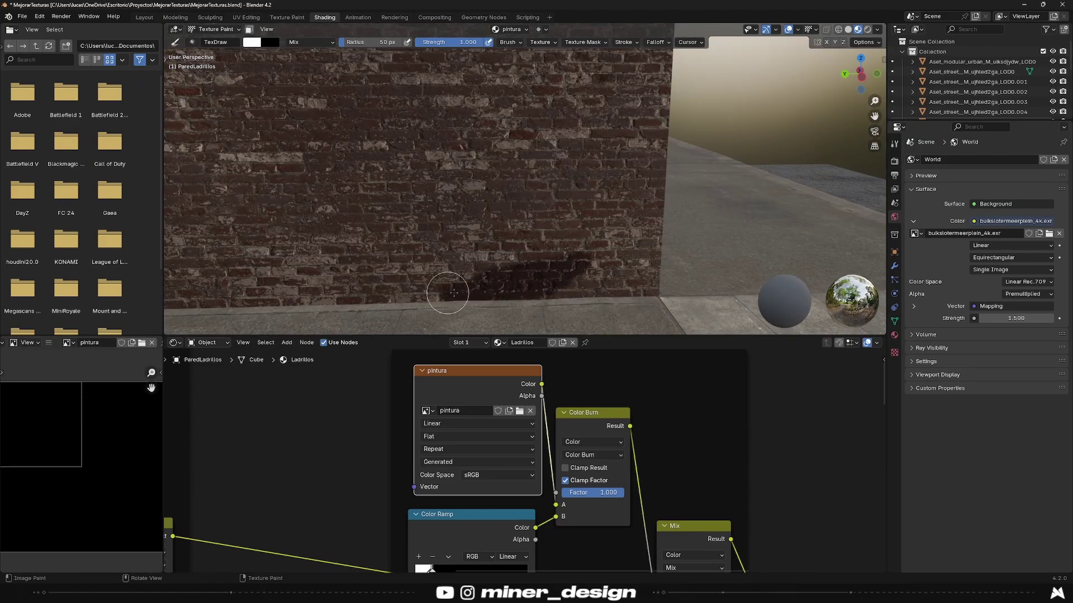
middle_drag(335, 296, 569, 277)
mouse_move(570, 276)
mouse_down()
mouse_move(675, 295)
mouse_move(690, 273)
mouse_move(692, 201)
mouse_up()
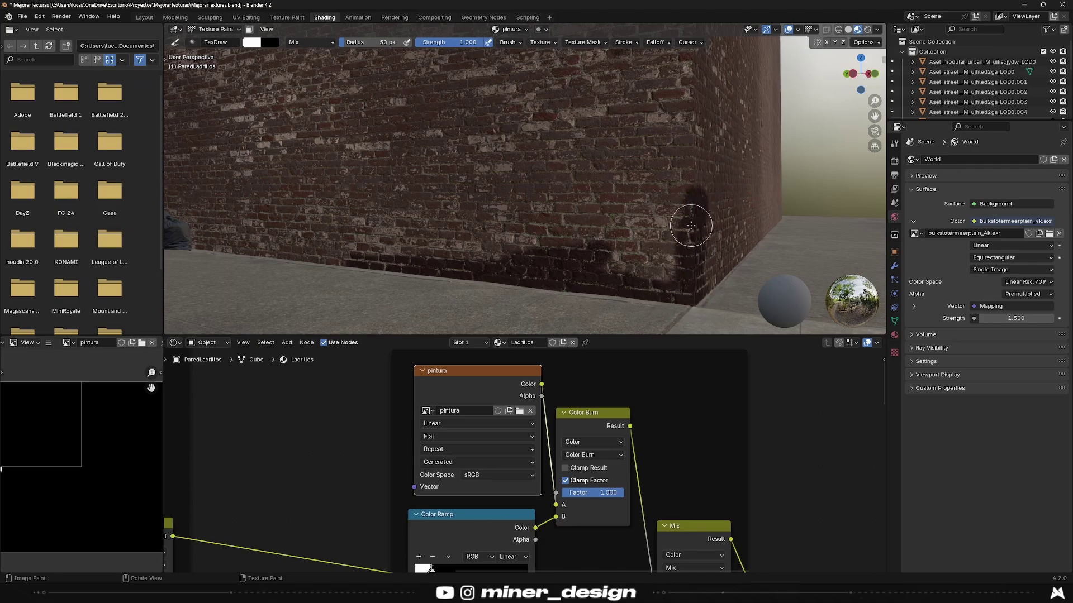
Step: Set the brush strength to 0.500 and frame the wall and hydrant in the camera view
click(540, 42)
drag(464, 42, 472, 42)
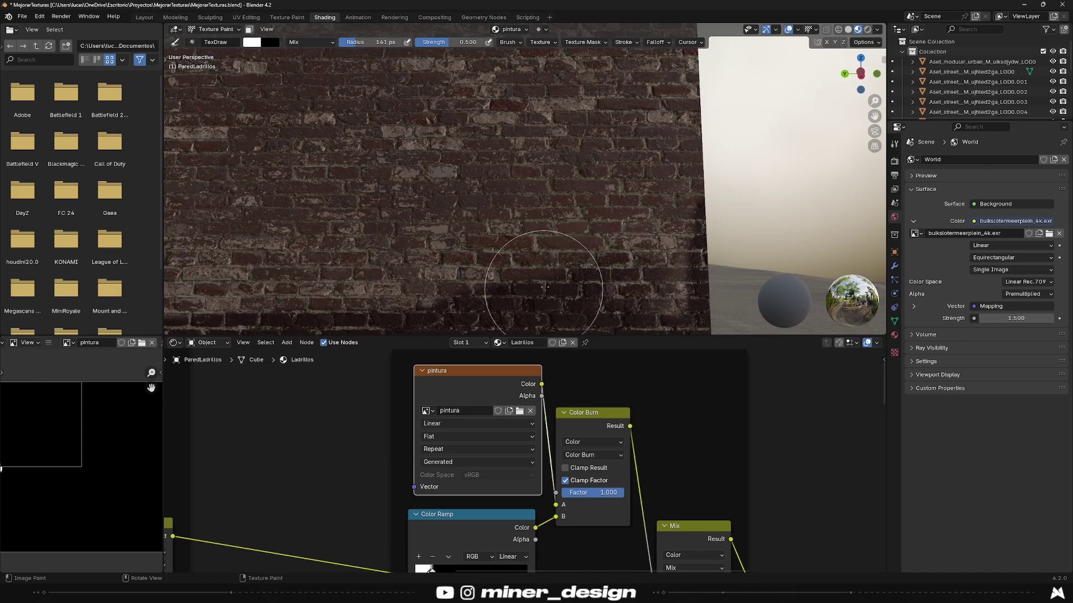
mouse_move(469, 274)
middle_down()
mouse_move(588, 222)
mouse_move(550, 239)
mouse_move(431, 239)
mouse_move(586, 239)
middle_up()
middle_drag(231, 250, 459, 254)
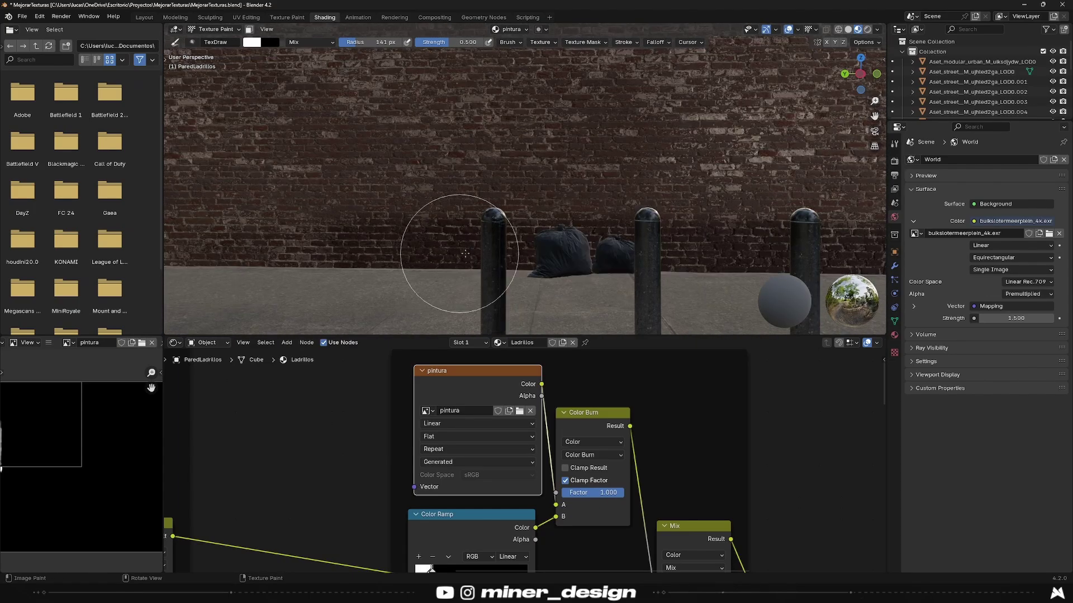
click(874, 131)
scroll(618, 220, up, 2)
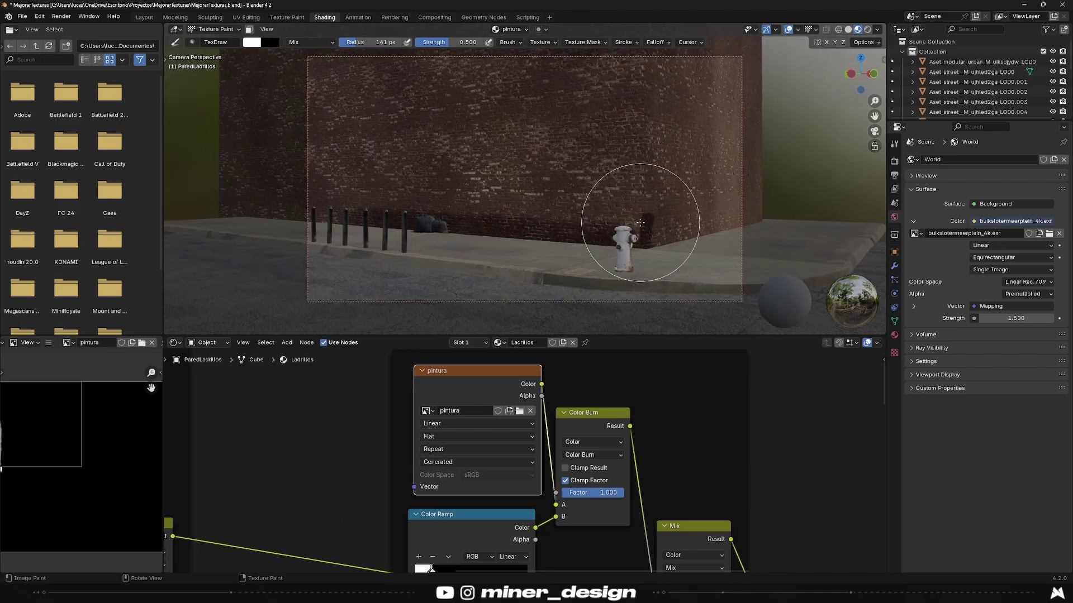
scroll(617, 227, up, 2)
mouse_move(391, 229)
shift+middle_down()
mouse_move(287, 203)
mouse_move(478, 264)
shift+middle_up()
scroll(495, 218, up, 3)
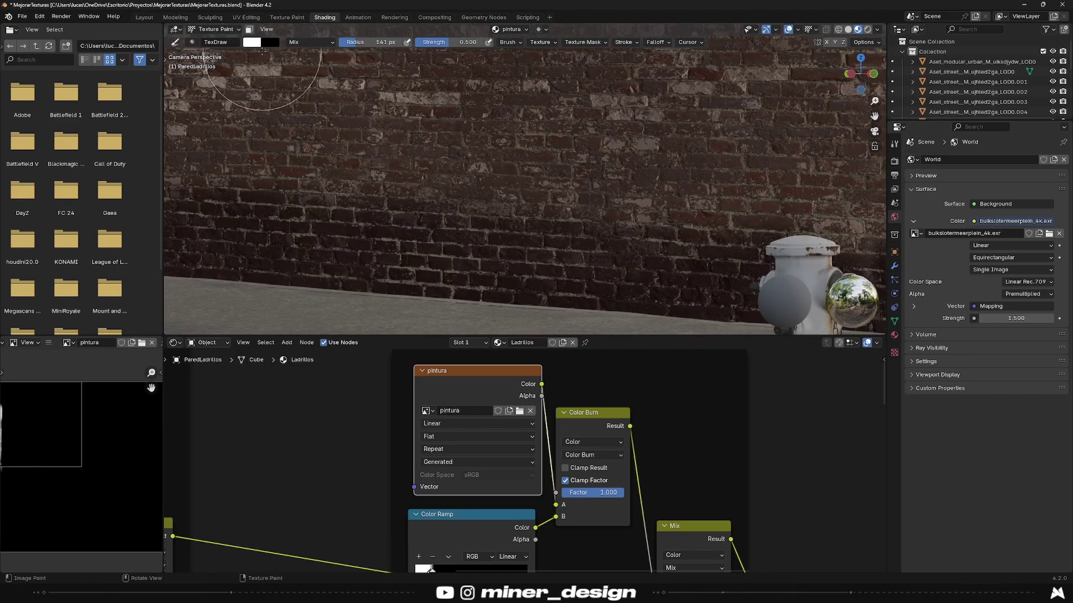
Step: Swap the paint colours to erase some painted dirt, then swap them back
key(x)
key(x)
drag(487, 130, 450, 268)
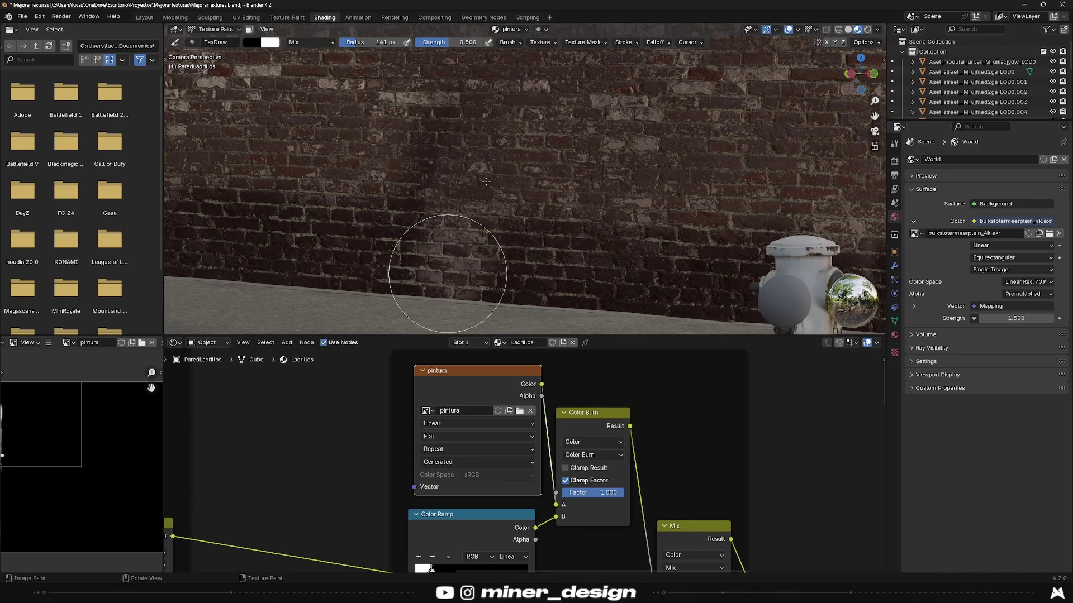
mouse_move(480, 243)
shift+middle_down()
mouse_move(455, 203)
mouse_move(527, 196)
shift+middle_up()
scroll(360, 218, up, 2)
key(x)
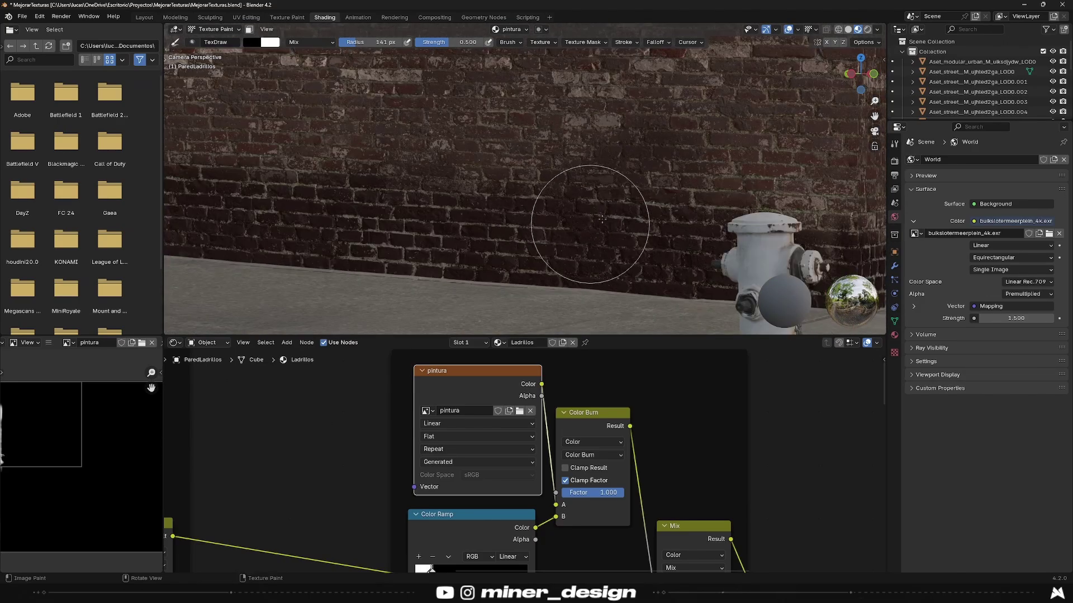
scroll(530, 469, down, 1)
middle_drag(612, 473, 642, 388)
Step: Change the Mix node's B dirt tint from dark red to a very dark olive
scroll(642, 388, up, 3)
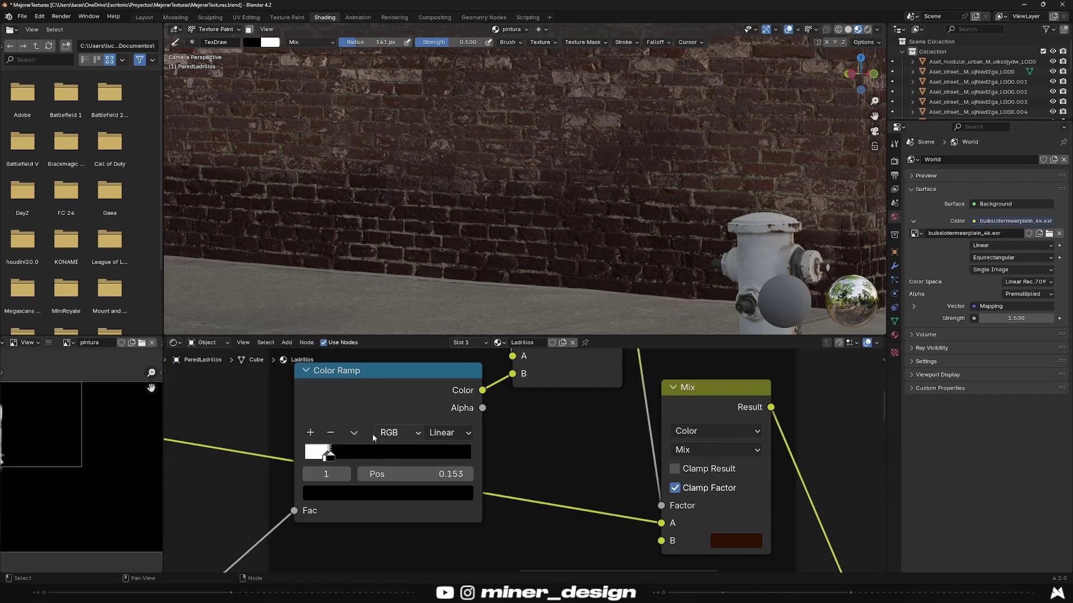
middle_drag(605, 469, 493, 445)
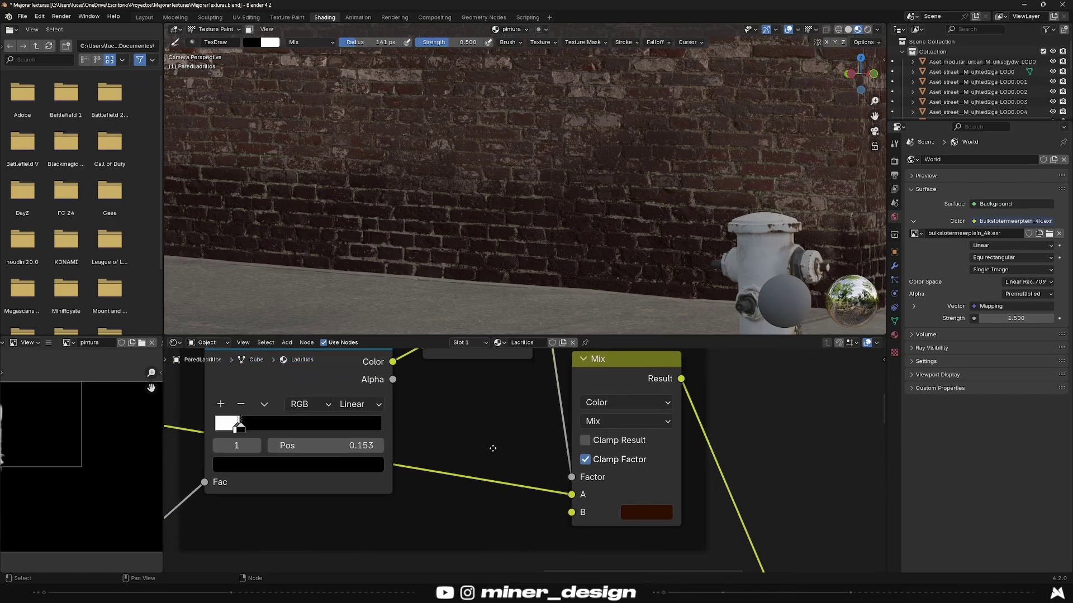
click(636, 513)
mouse_move(705, 397)
mouse_down()
mouse_move(666, 314)
mouse_move(672, 342)
mouse_up()
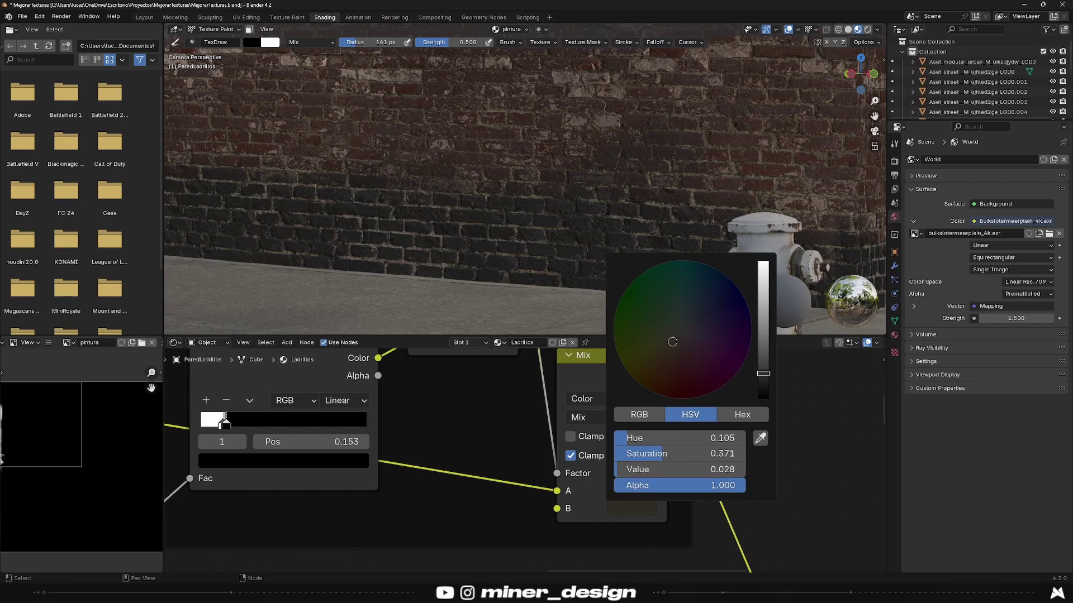
scroll(515, 287, down, 5)
middle_drag(515, 287, 469, 282)
Step: Slide the Color Ramp stop to position 0.095
scroll(619, 236, up, 3)
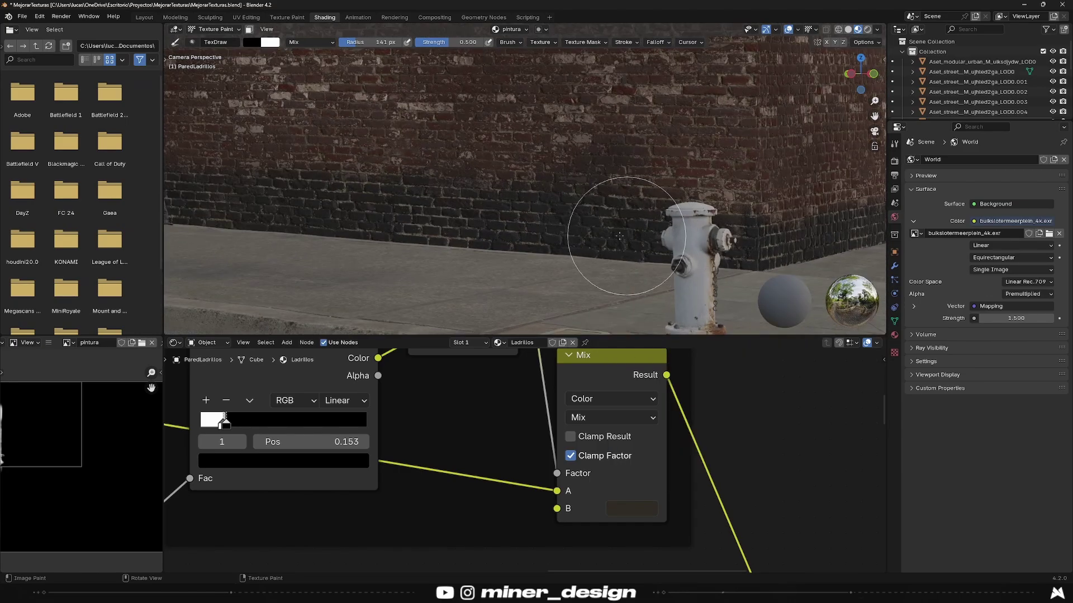
scroll(558, 249, up, 2)
scroll(503, 262, up, 2)
scroll(421, 438, up, 2)
mouse_move(423, 439)
mouse_down()
mouse_move(446, 444)
mouse_move(374, 440)
mouse_move(405, 440)
mouse_up()
scroll(558, 224, down, 3)
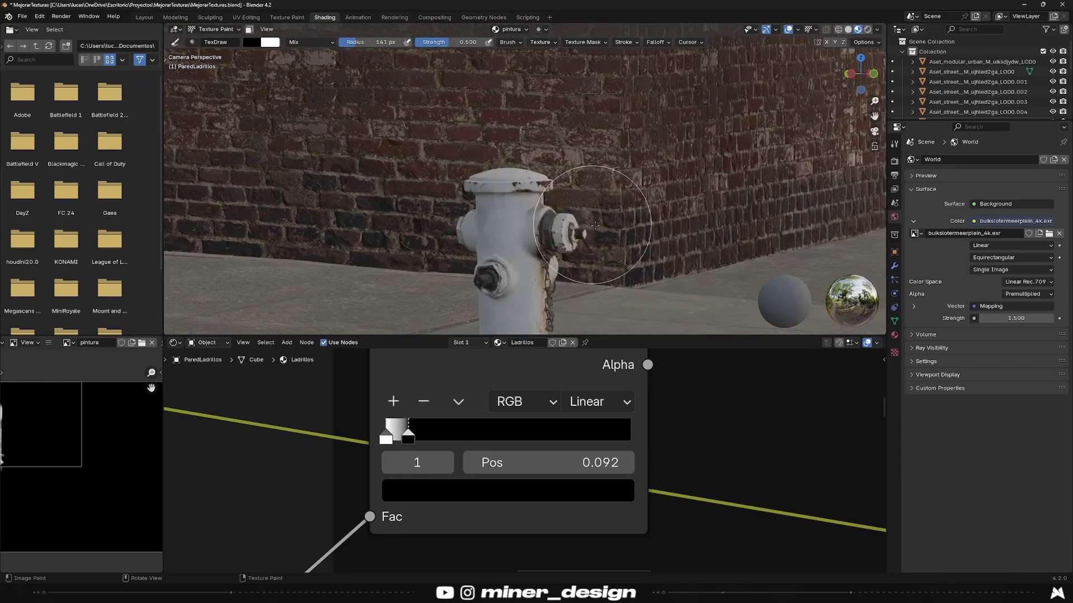
middle_drag(558, 223, 581, 235)
scroll(585, 237, up, 3)
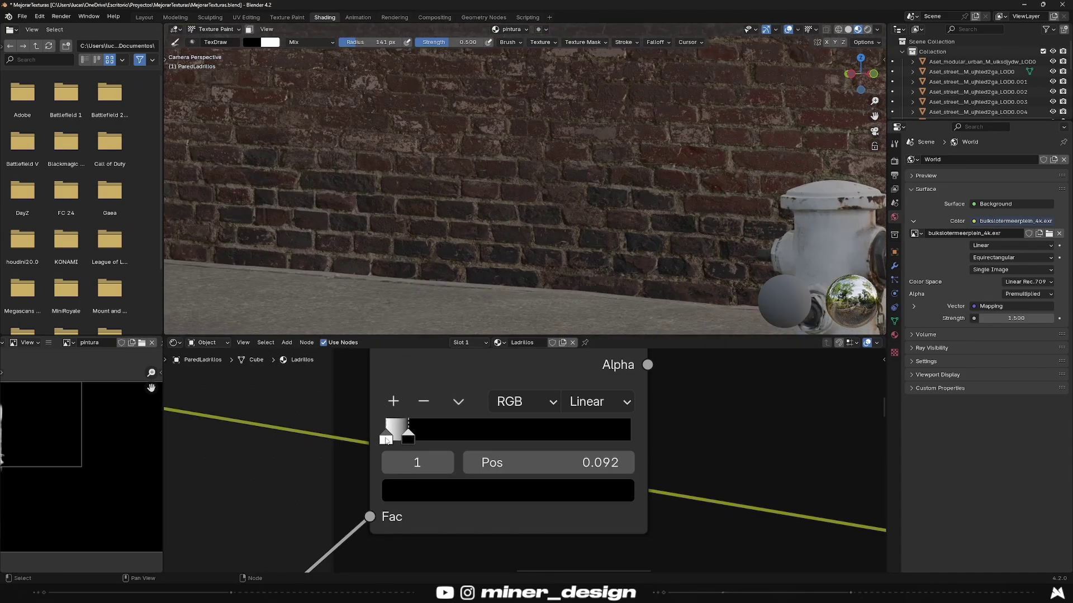
drag(387, 439, 410, 440)
scroll(599, 207, down, 5)
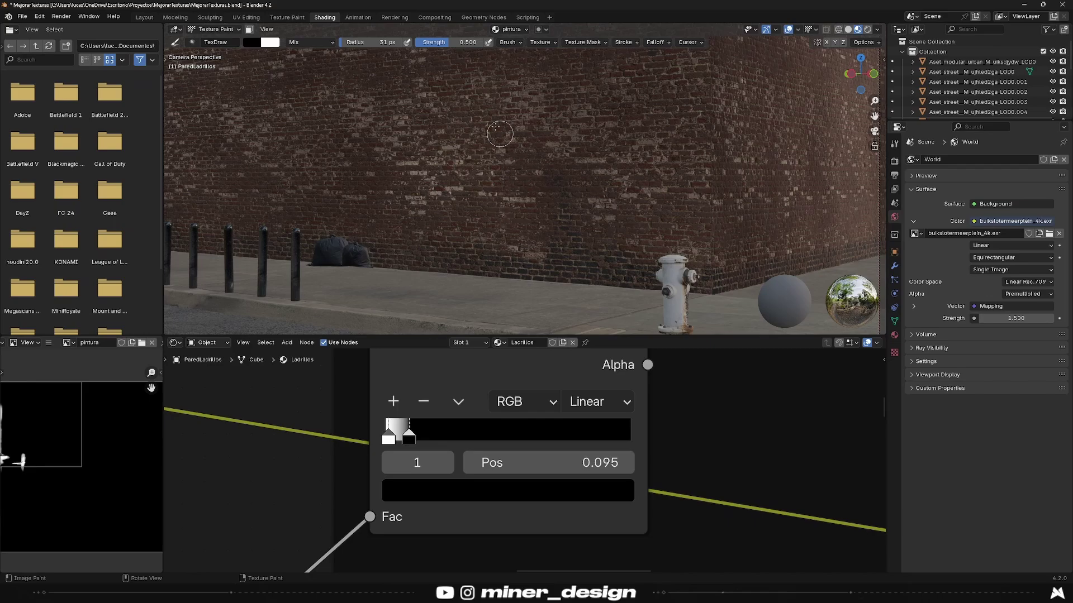
Step: Save all painted images, pack pintura into the file, and return the wall to Object Mode
click(518, 32)
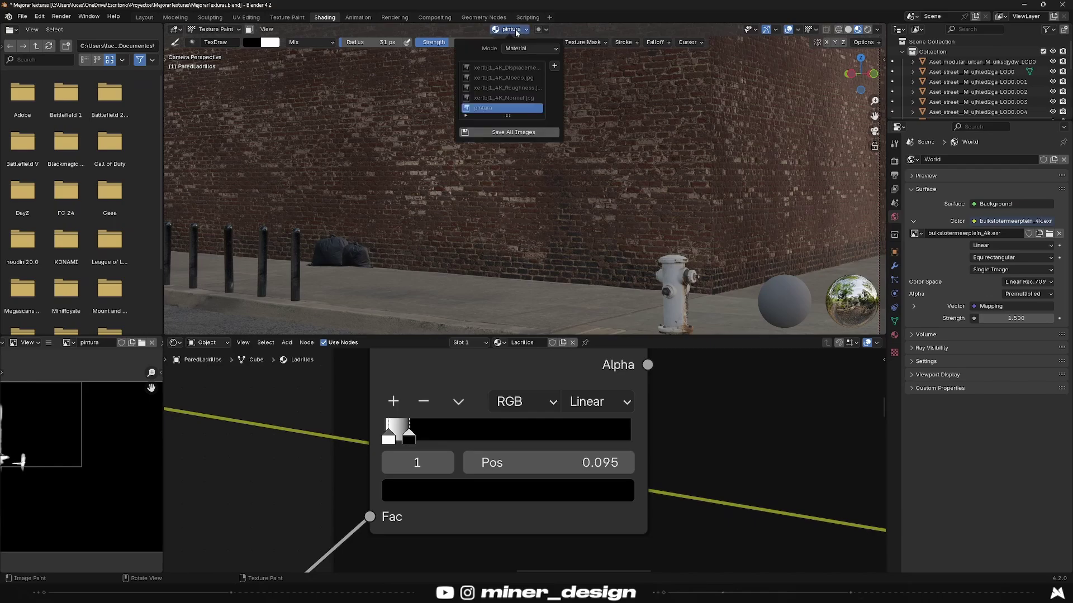
click(524, 134)
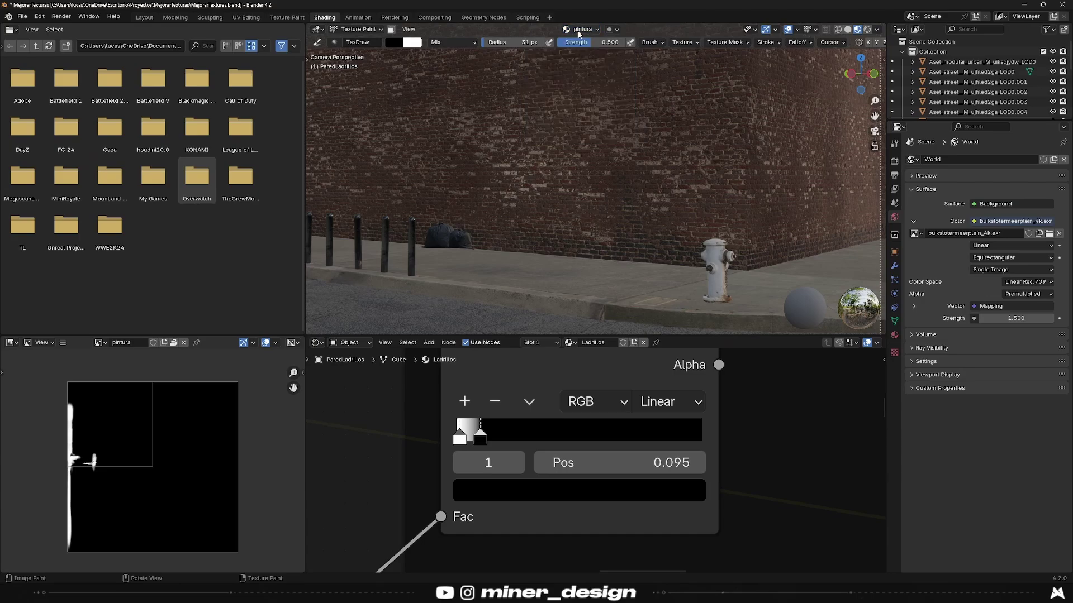
click(65, 343)
mouse_move(82, 364)
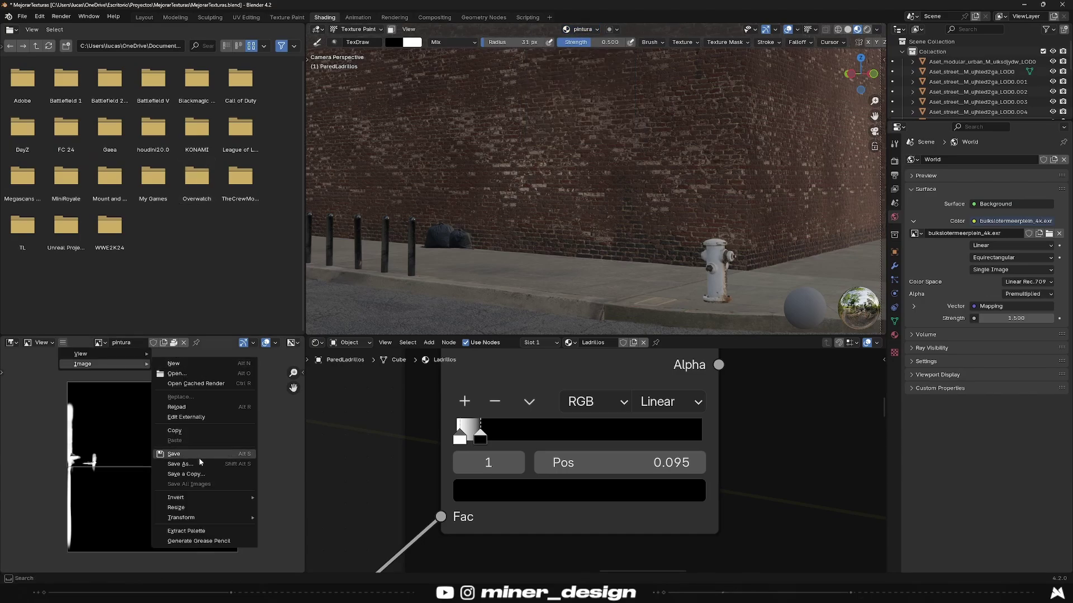
click(199, 458)
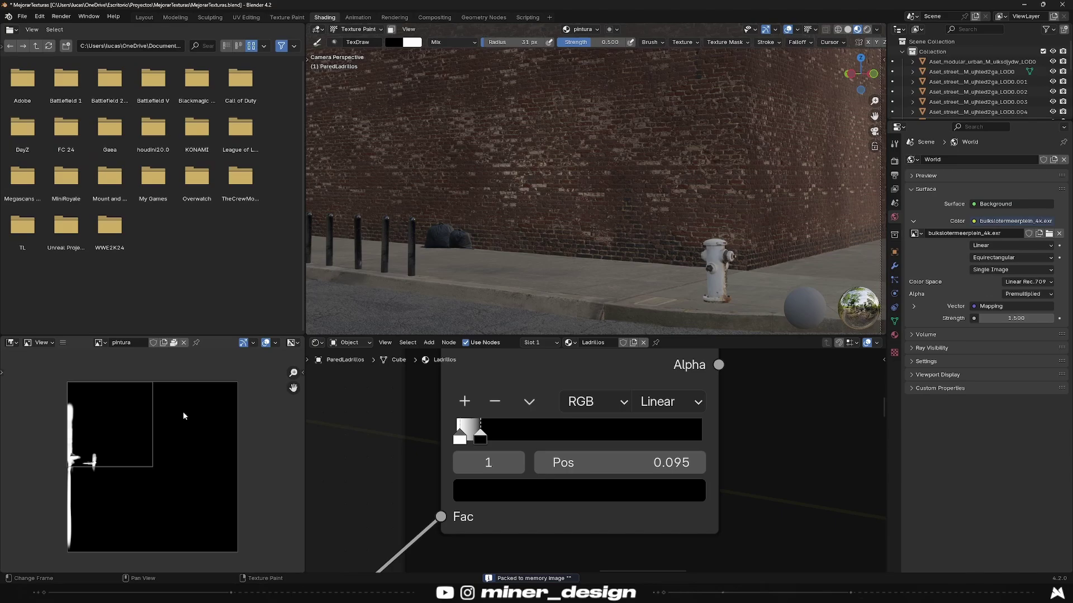
scroll(531, 382, down, 3)
scroll(531, 382, down, 2)
click(358, 29)
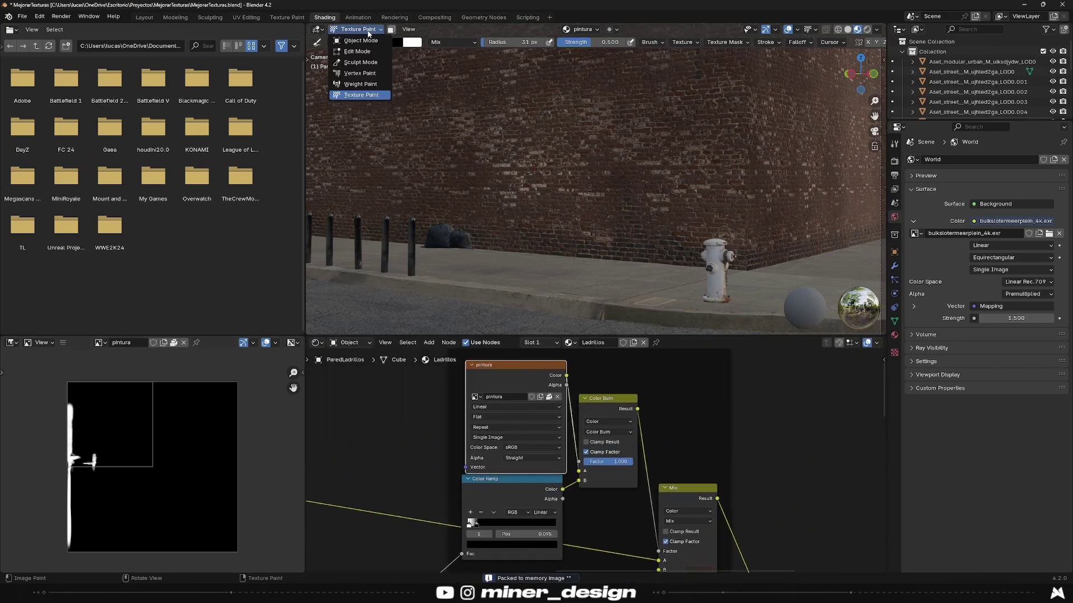
Step: Switch the viewport to Rendered shading and show the camera view in Layout
drag(565, 361, 560, 359)
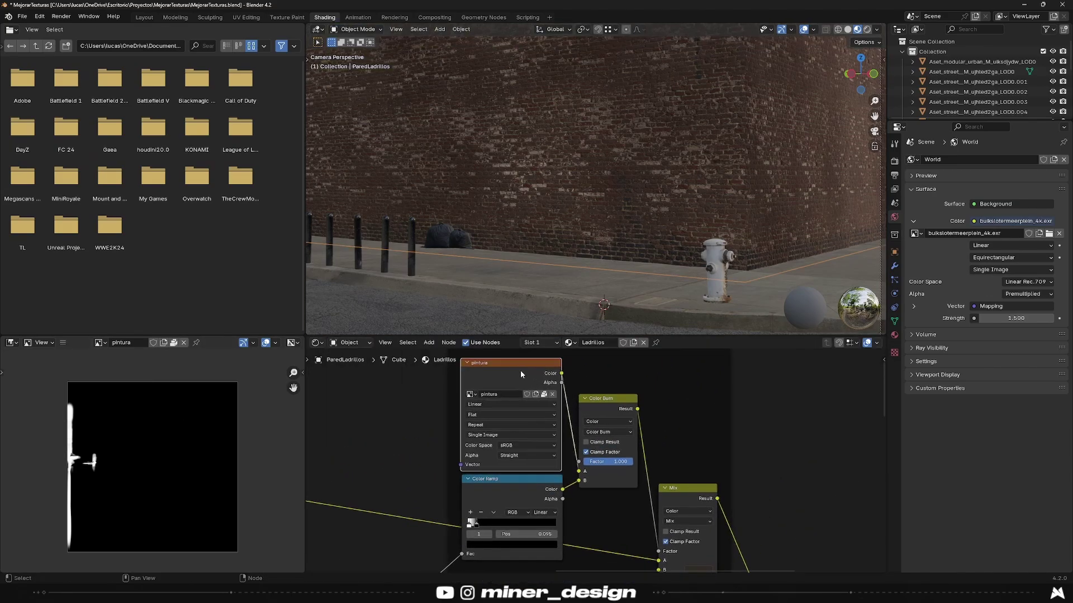
scroll(681, 260, down, 2)
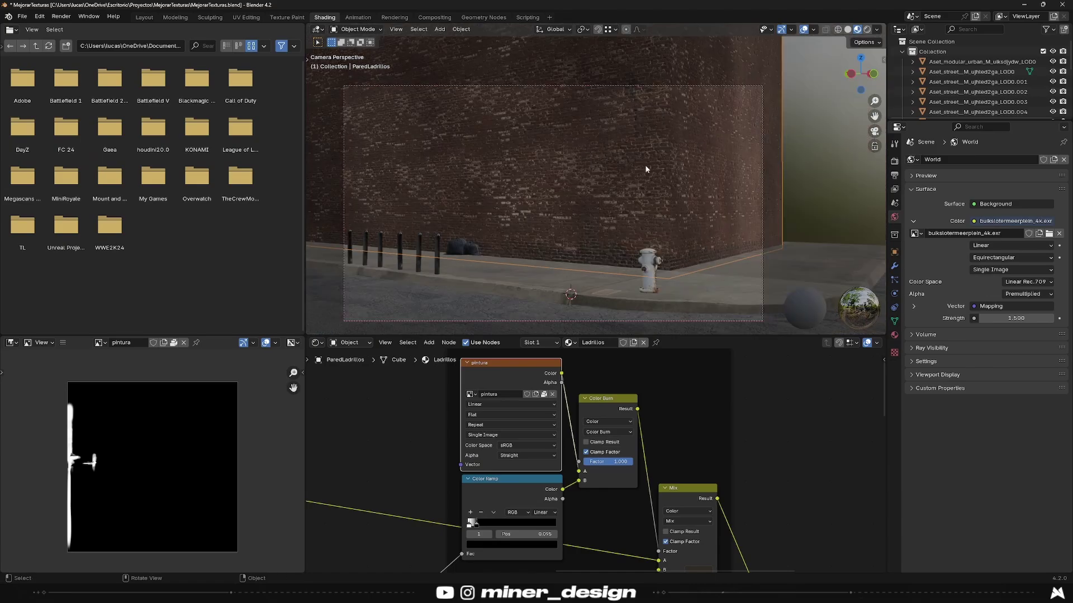
click(866, 29)
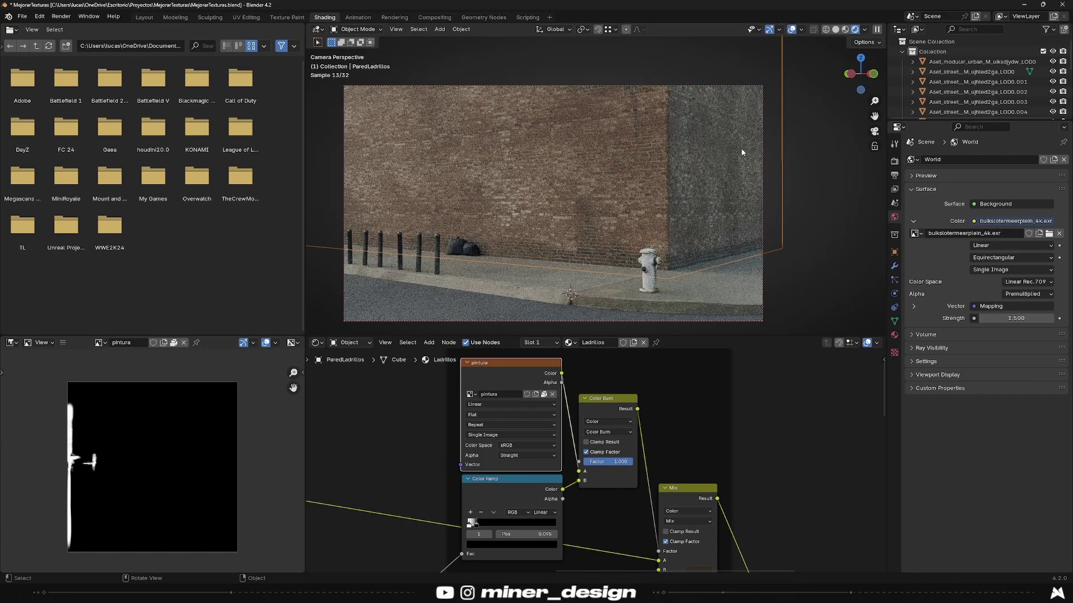
key(Home)
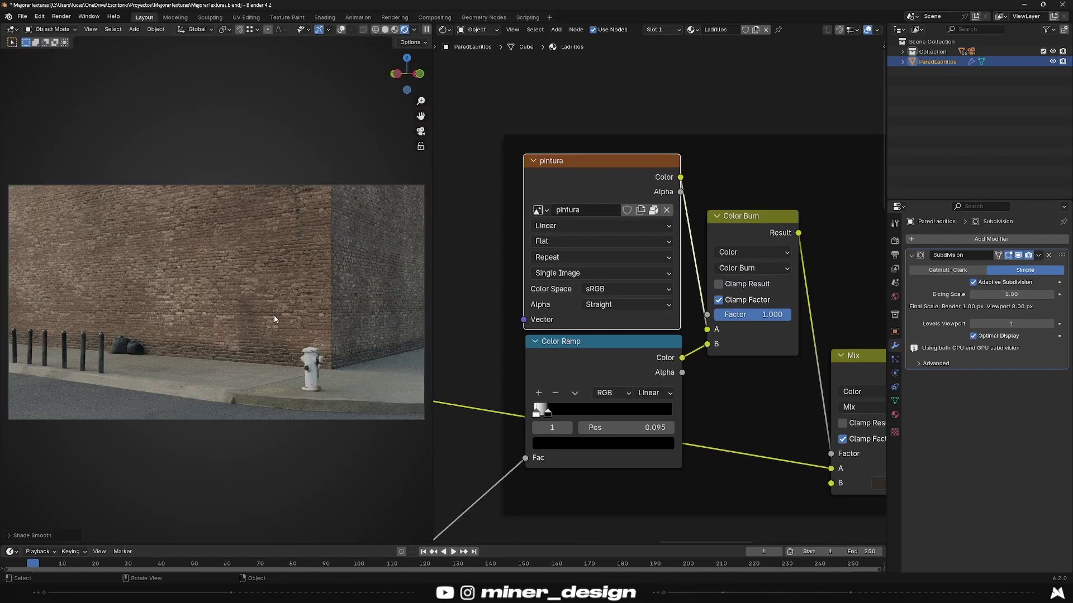
Step: Render the final Cycles image of the brick street corner with F12
key(F12)
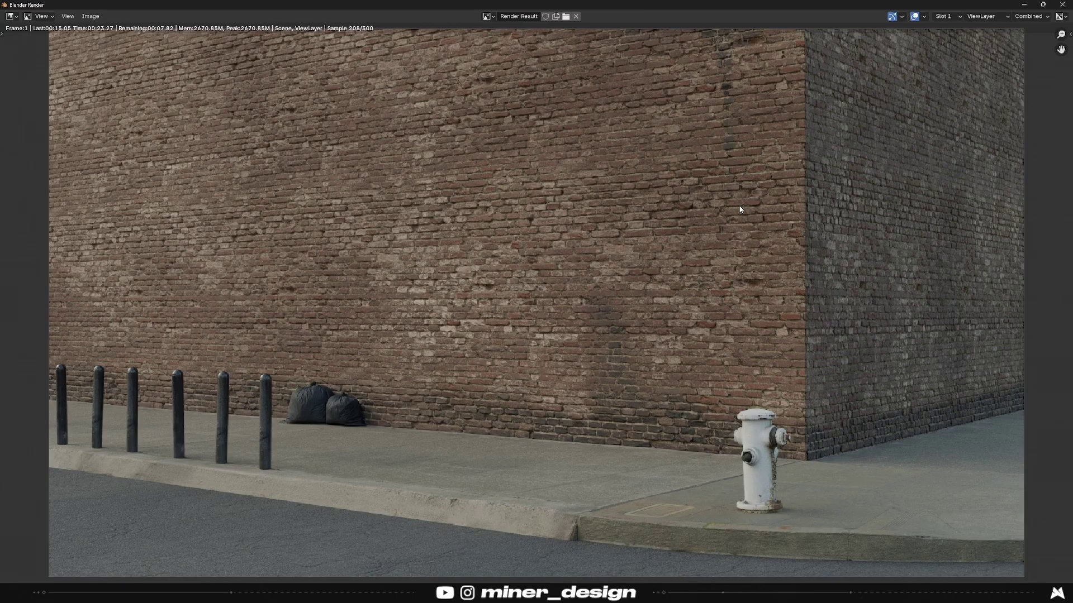
scroll(740, 210, down, 1)
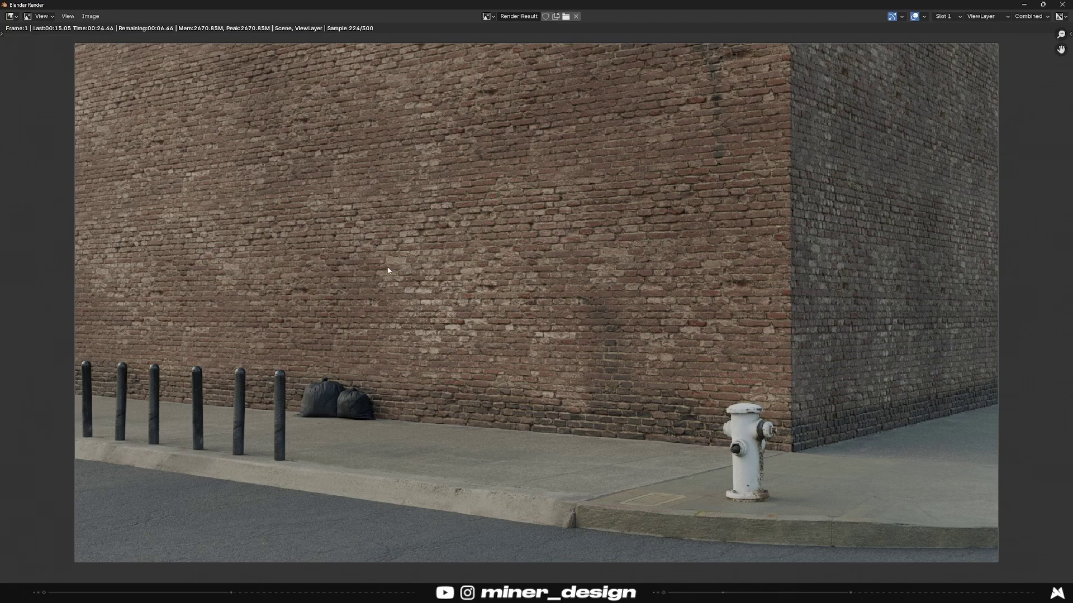